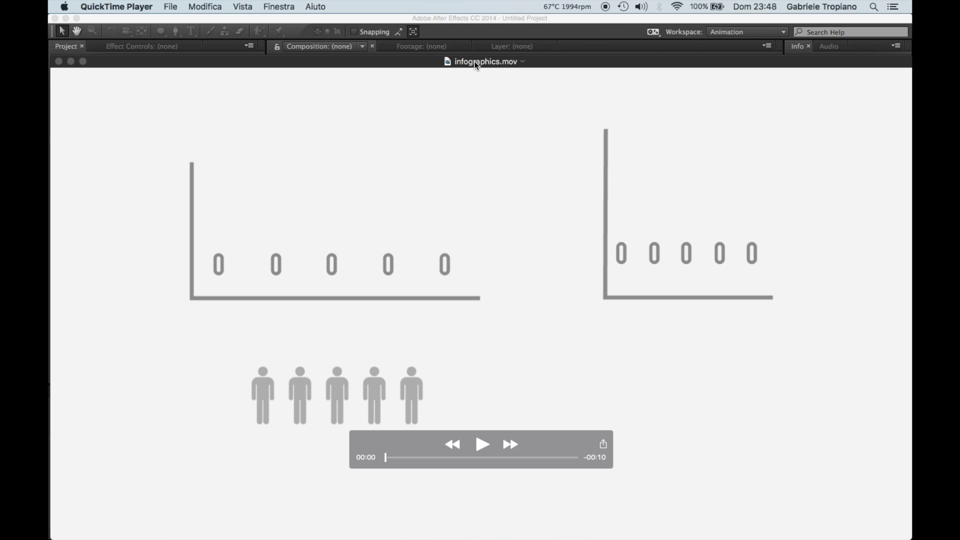
Play the infographics.mov preview through to the filled charts showing 44, 80, 35, 76 and 56
left_click(484, 446)
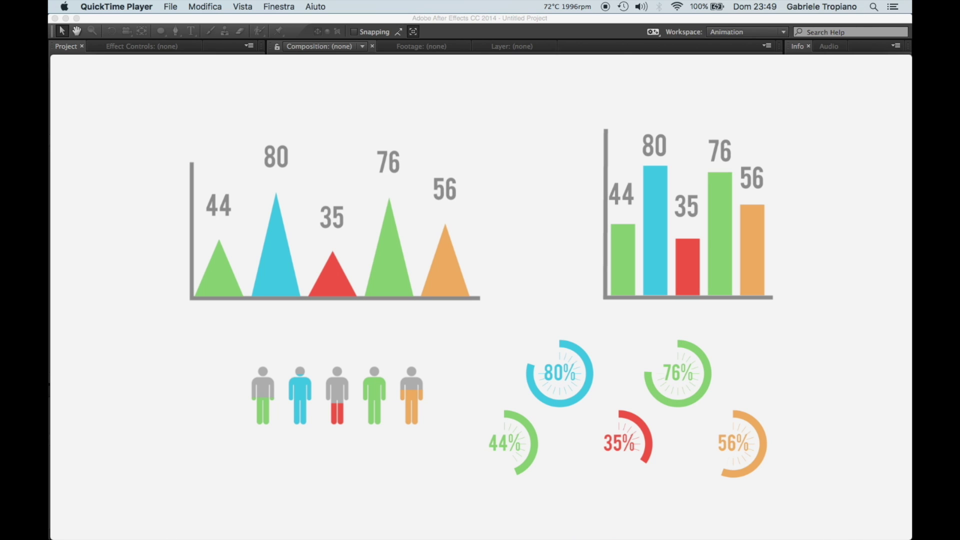
Switch to infographics triangles centered.ai in Illustrator and inspect the orange, green and red triangles
key("ctrl+Up")
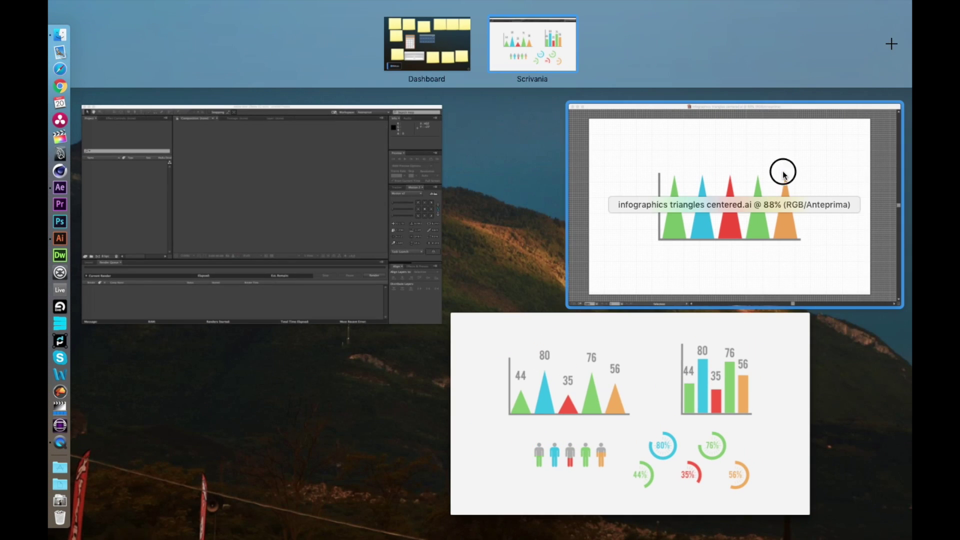
left_click(783, 174)
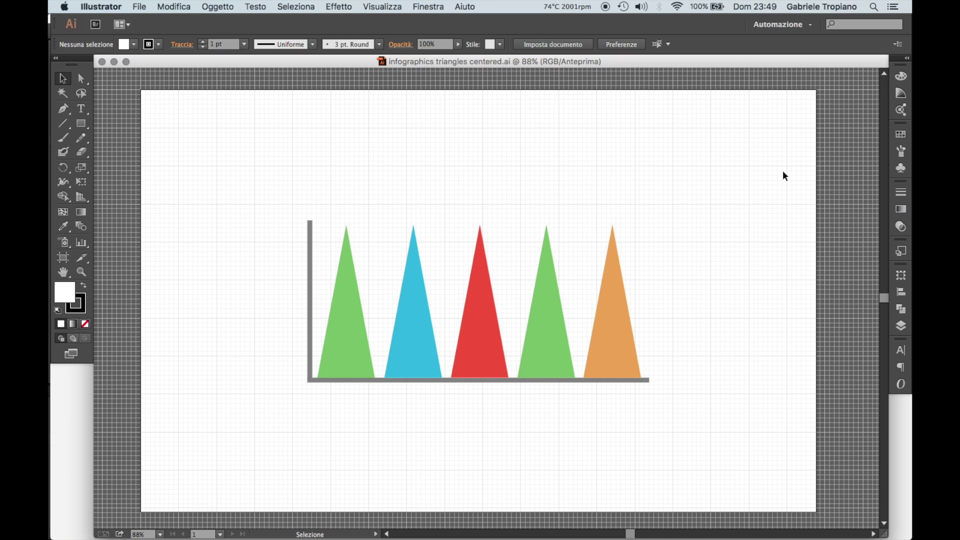
left_click(634, 336)
left_click(550, 328)
left_click(494, 325)
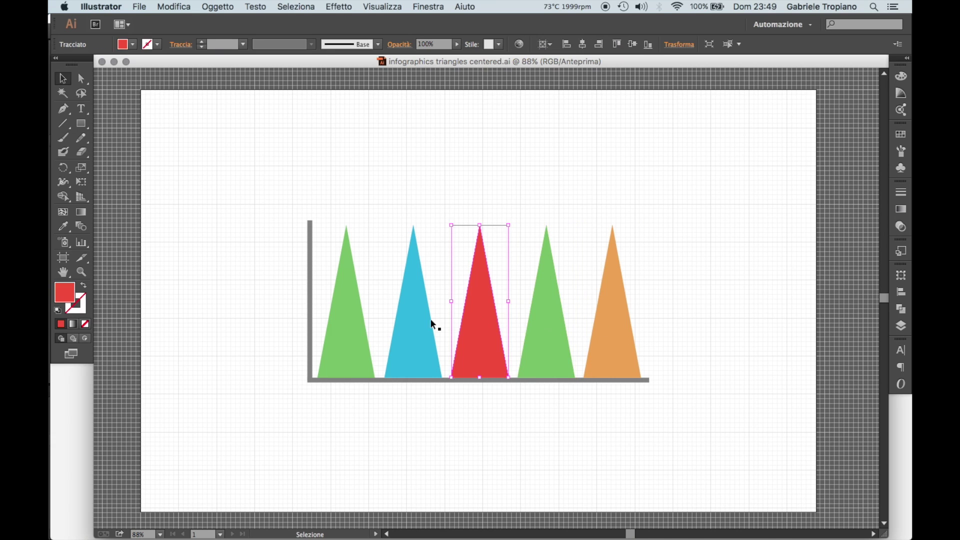
left_click(392, 325)
Inspect the first green triangle, the blue triangle and the L-shaped axis group
left_click(355, 323)
left_click(415, 325)
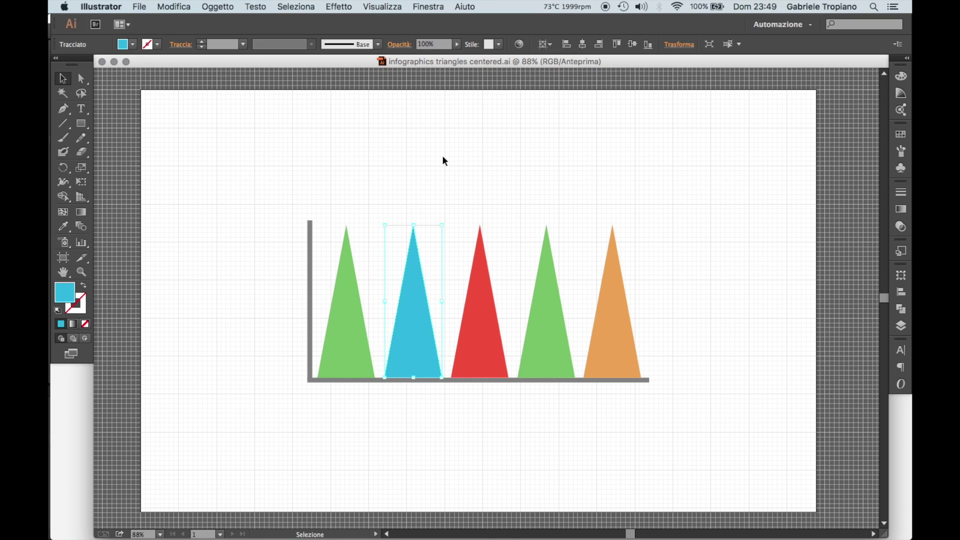
left_click(445, 161)
left_click(349, 313)
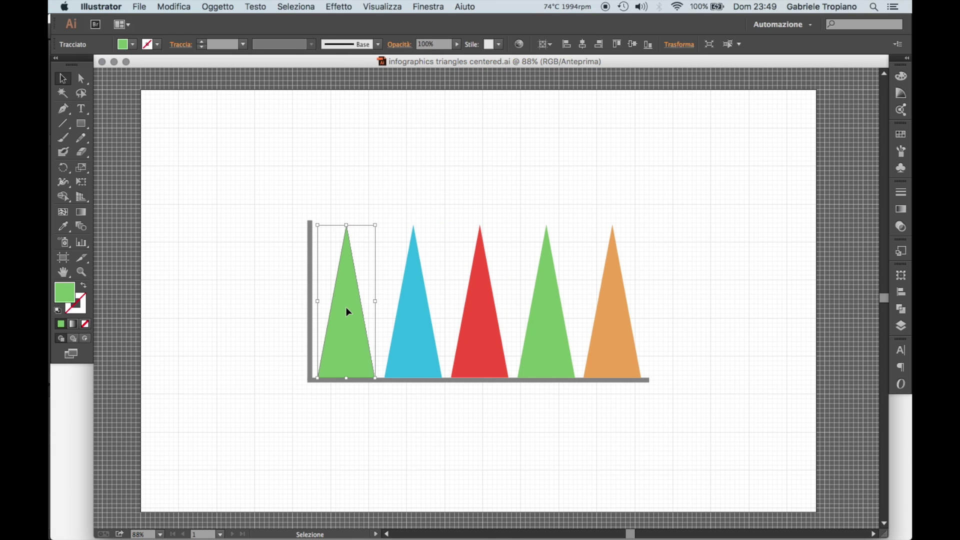
left_click(312, 318)
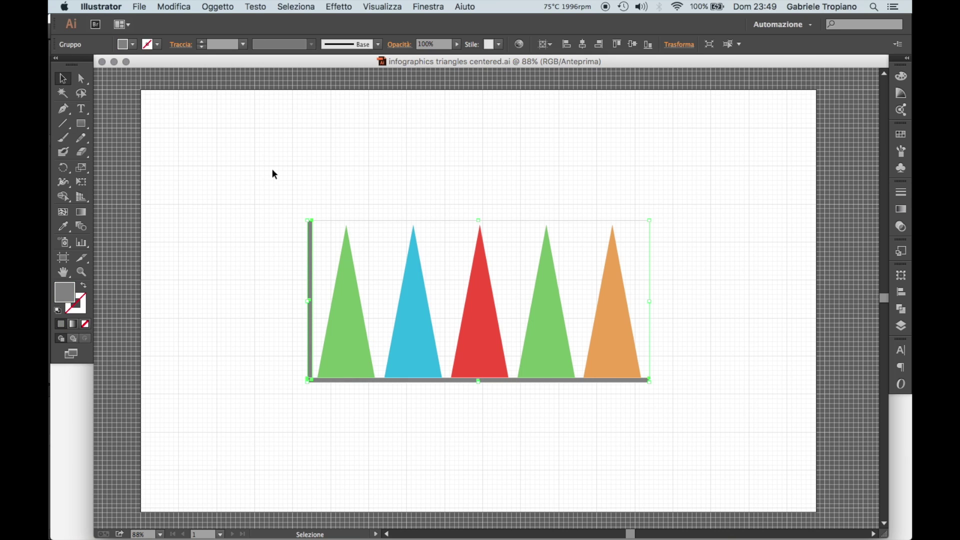
left_click(272, 170)
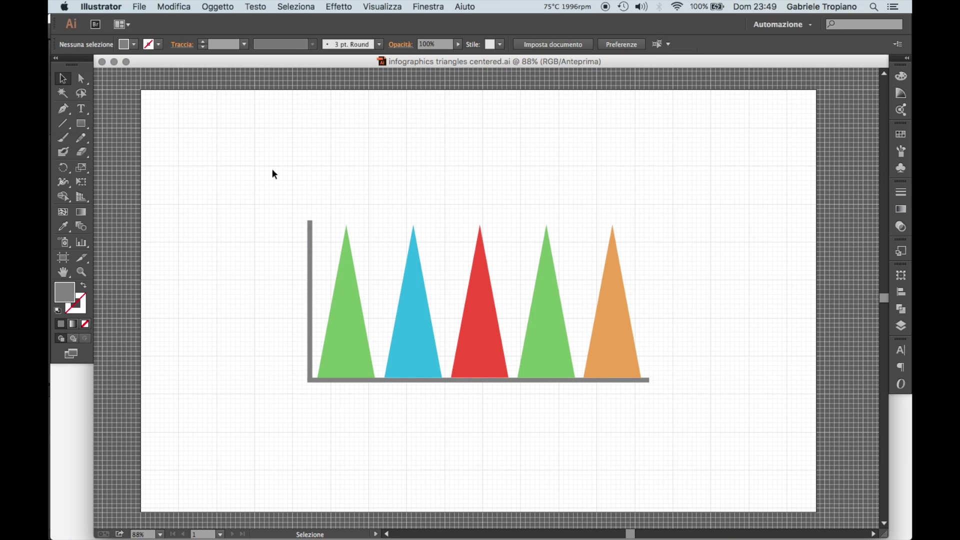
Hide Layers 3–8 so the existing triangles and axis disappear
left_click(901, 326)
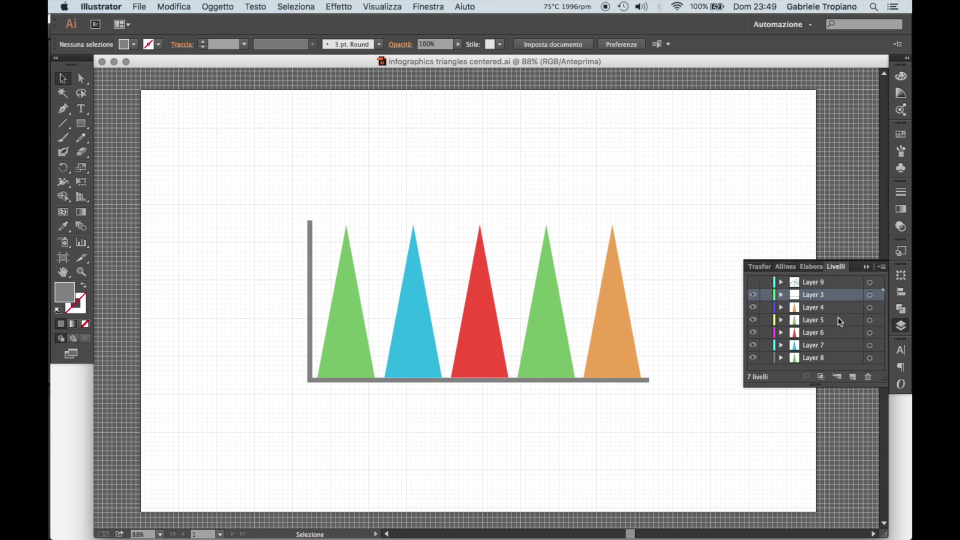
left_click(755, 303)
left_click_drag(755, 303, 753, 358)
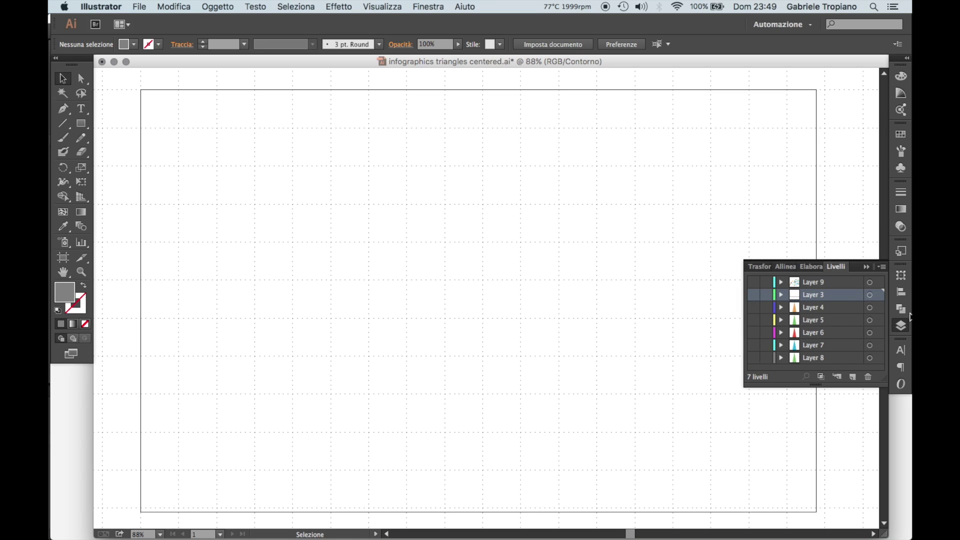
left_click(753, 295)
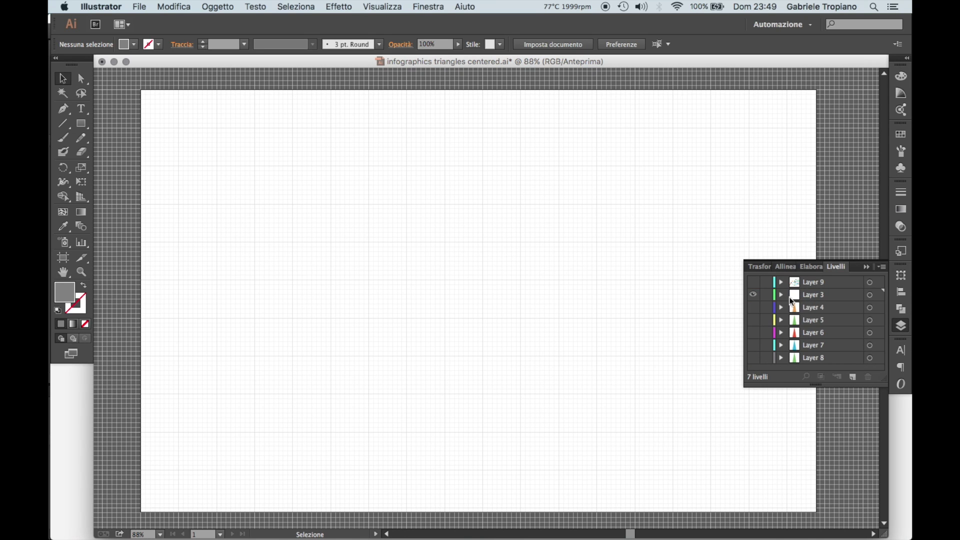
Add the new empty layer Livello 8 and review the Visualizza snapping options
left_click(852, 377)
key("backslash")
left_click(403, 5)
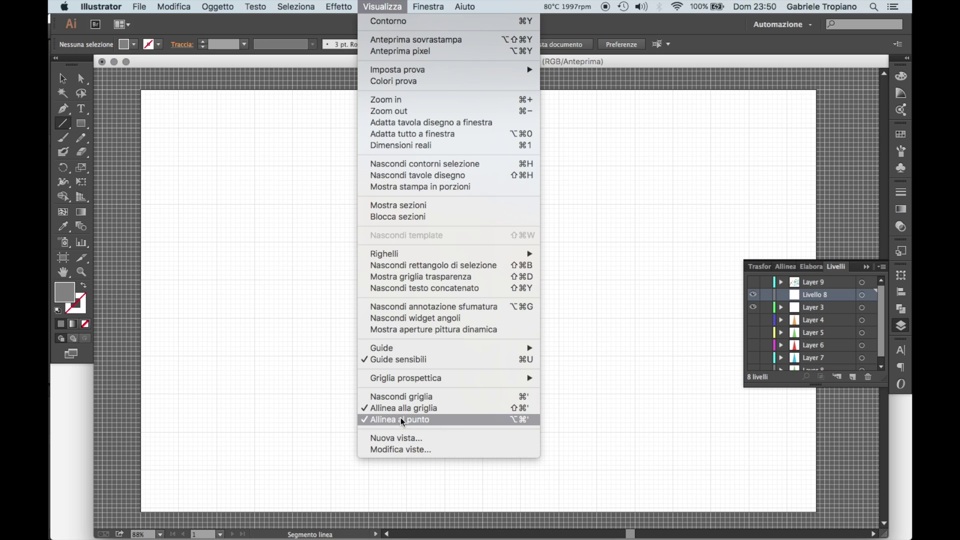
left_click(389, 4)
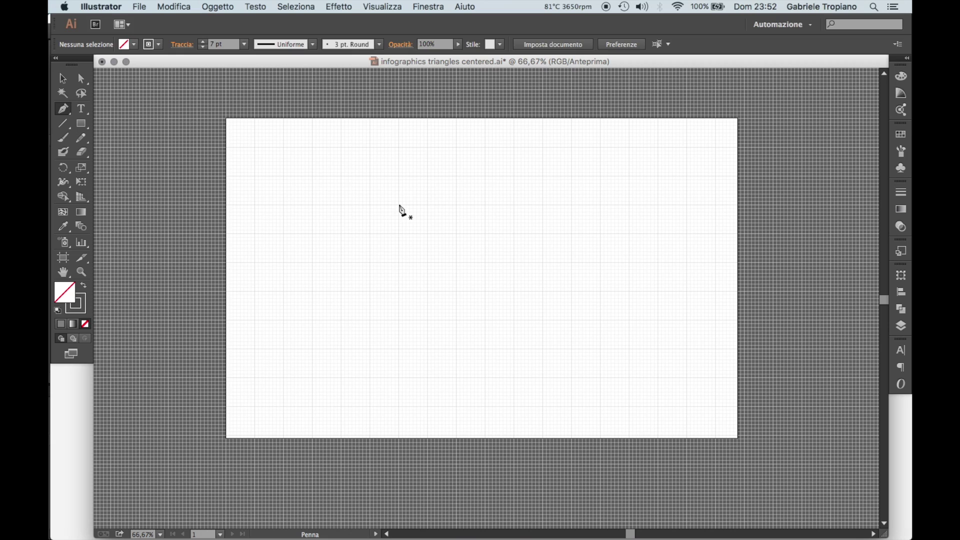
Draw a 7 pt L-shaped axis: a vertical line to the corner, then a horizontal line rightward
left_click(398, 205)
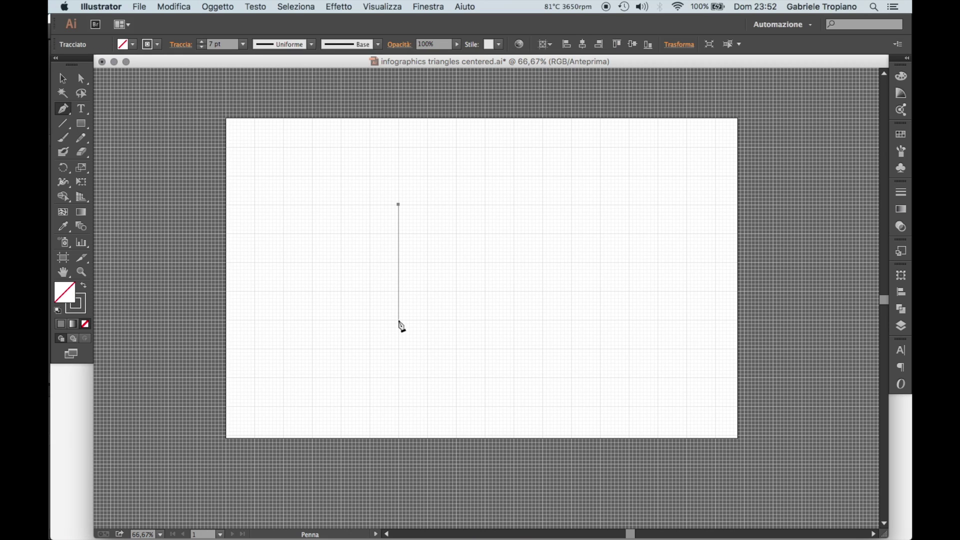
left_click(399, 321)
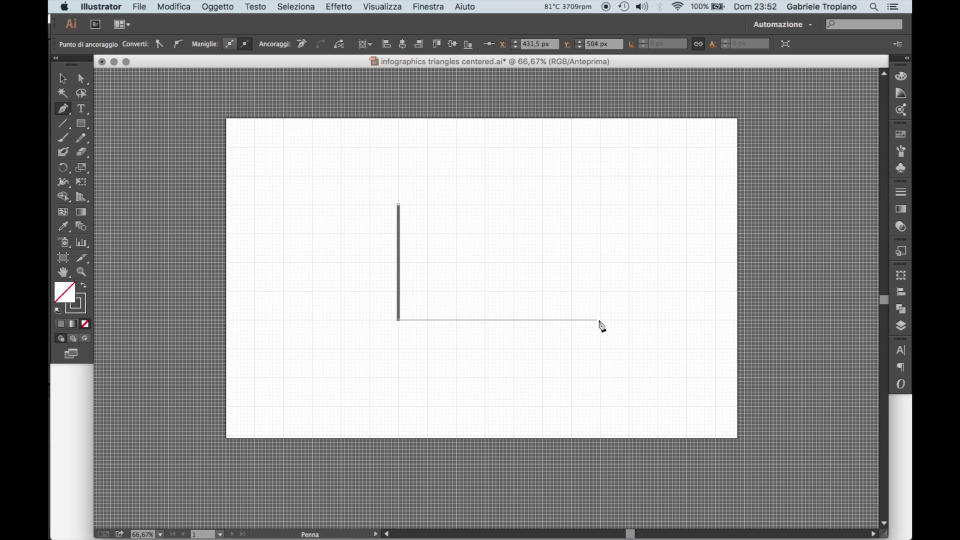
left_click(600, 320)
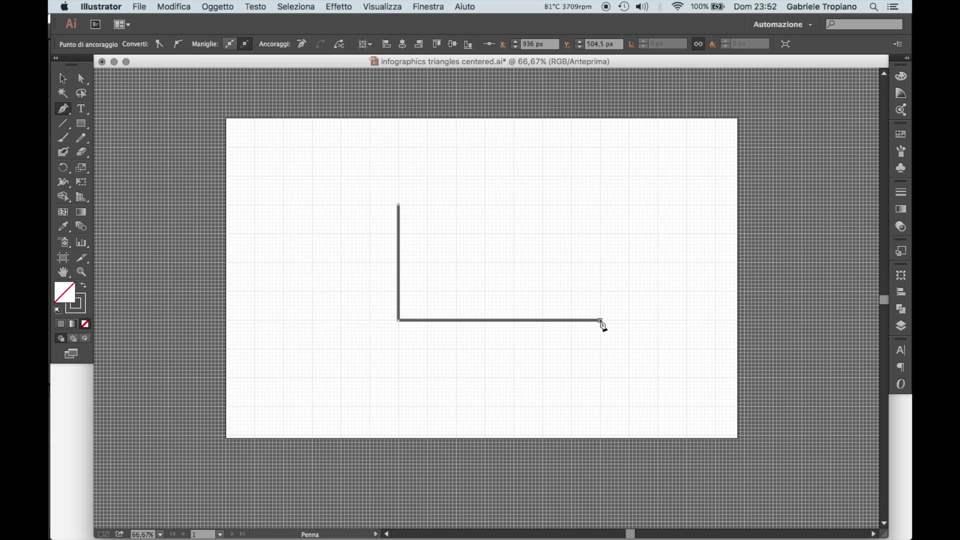
key("v")
left_click(578, 255)
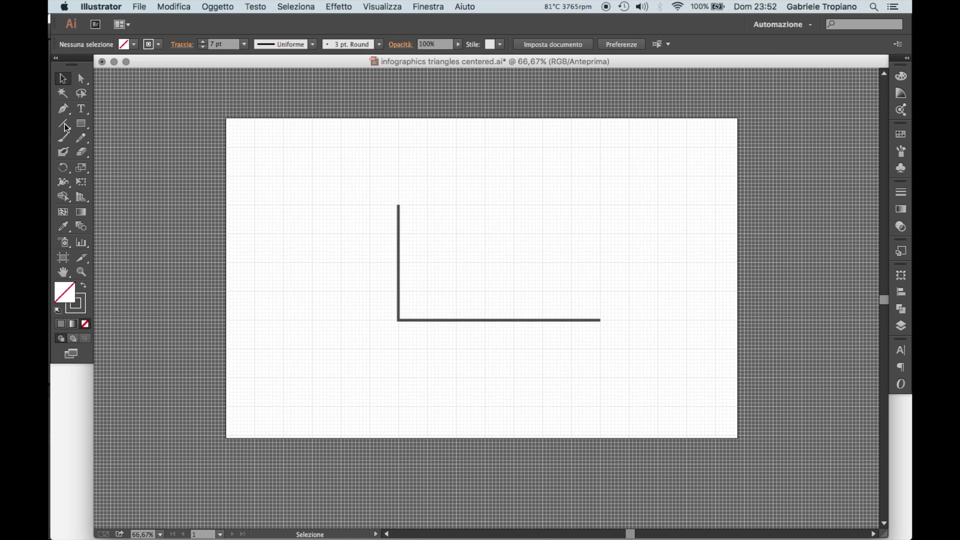
left_click(65, 111)
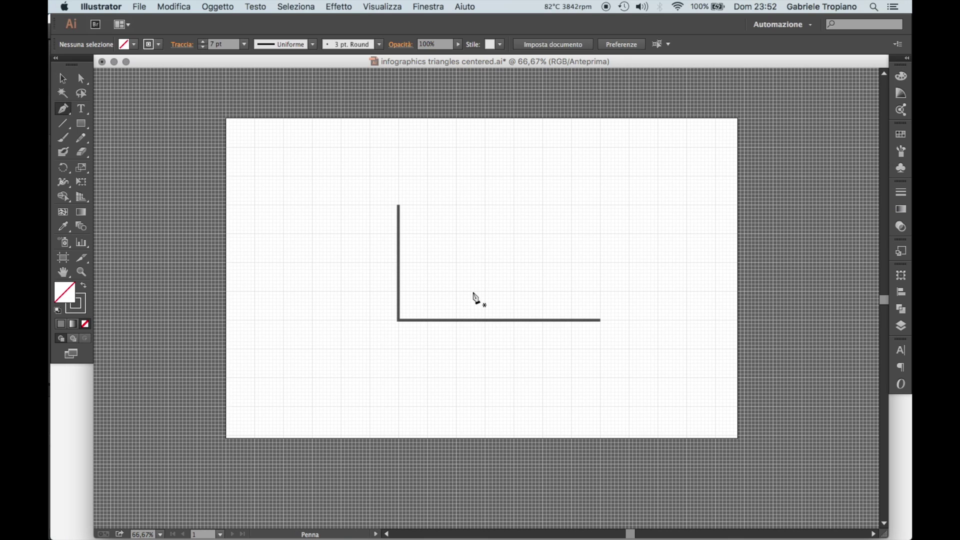
Draw a closed triangle with two base corners and a tall apex near the top
key("super+plus")
key("super+plus")
key("super+plus")
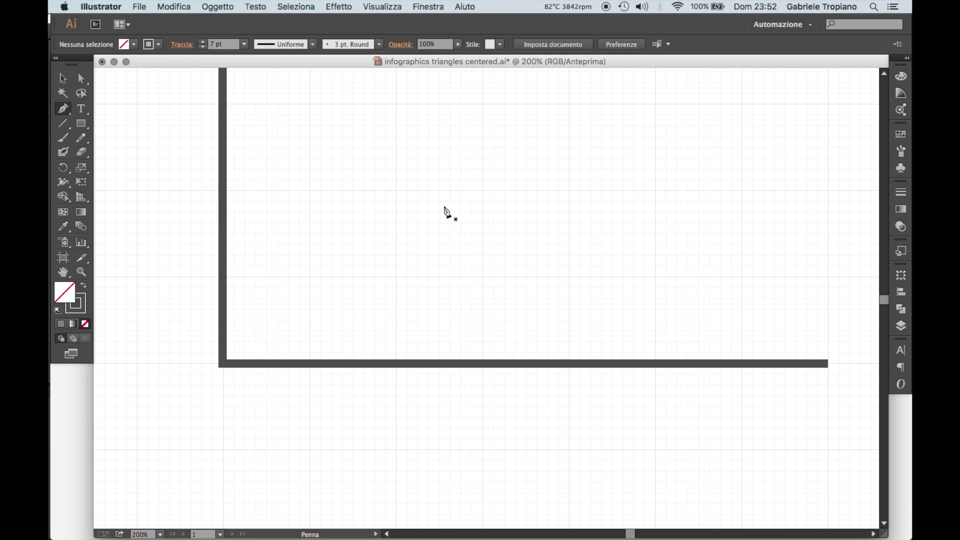
left_click(396, 190)
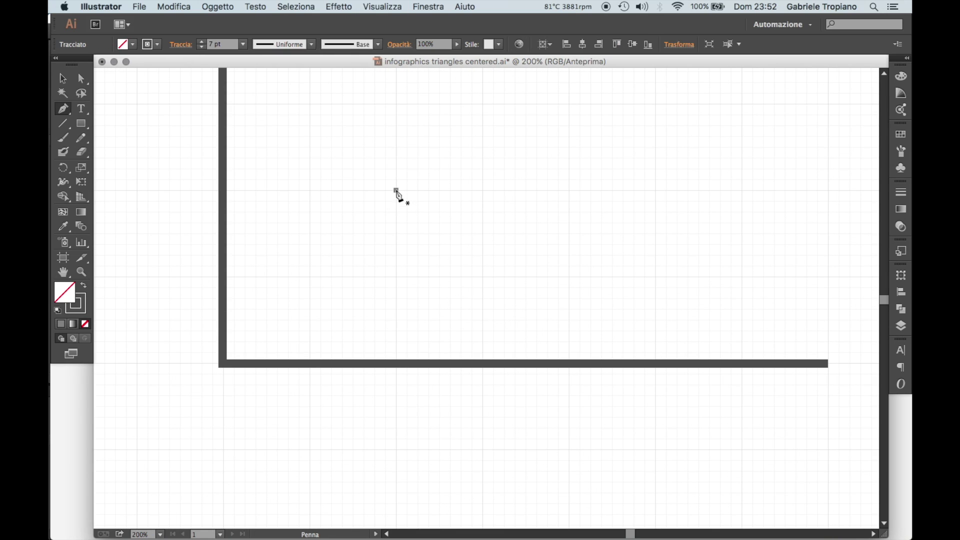
left_click(526, 190)
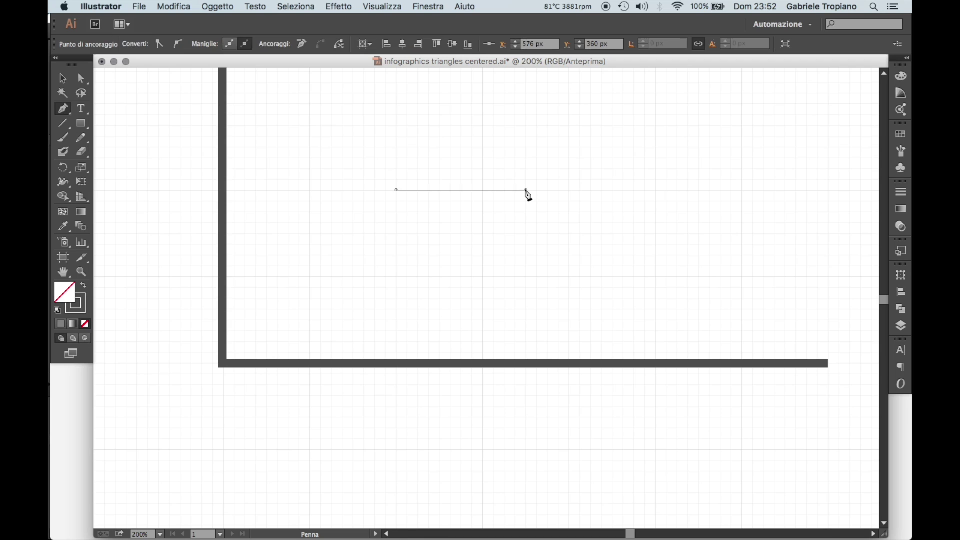
key("super+minus")
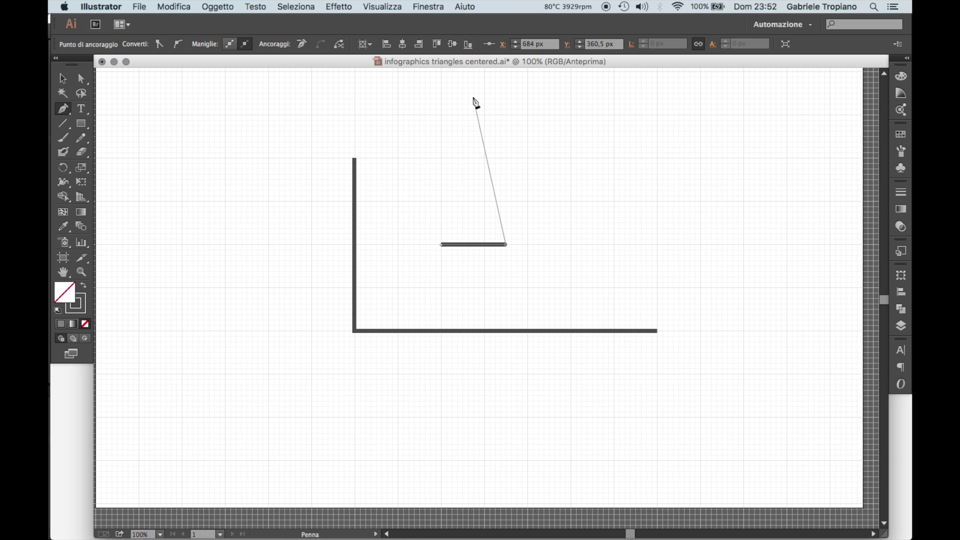
left_click(469, 93)
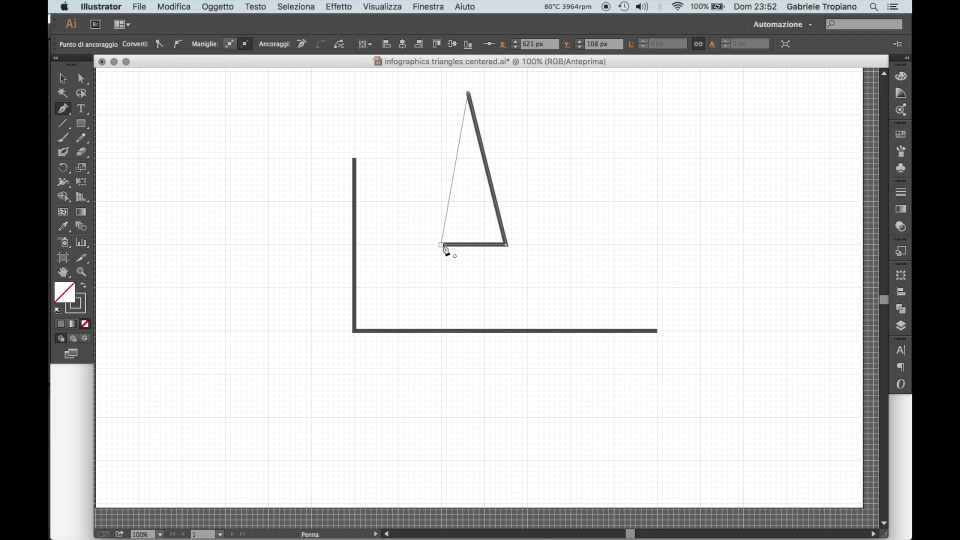
left_click(442, 245)
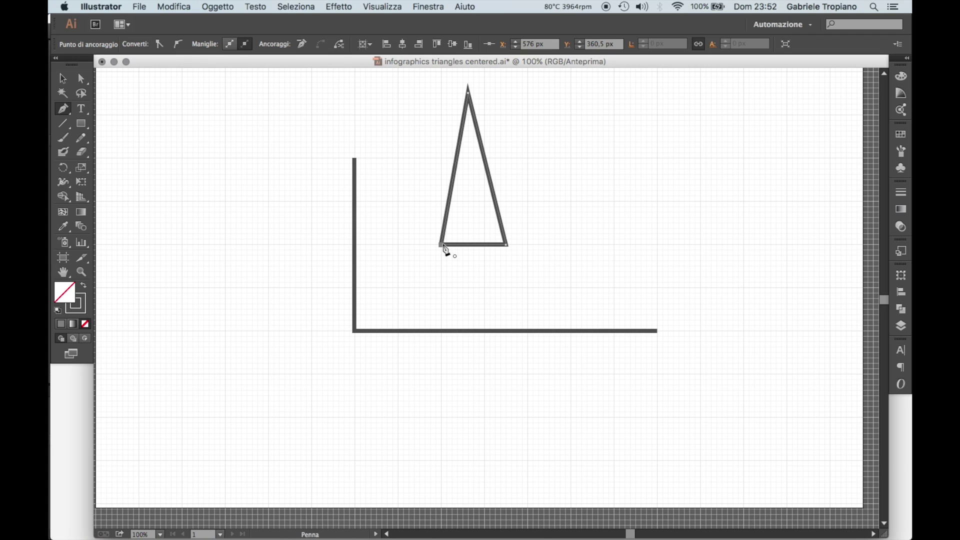
Nudge the triangle's apex right to centre it, then select the whole triangle
key("a")
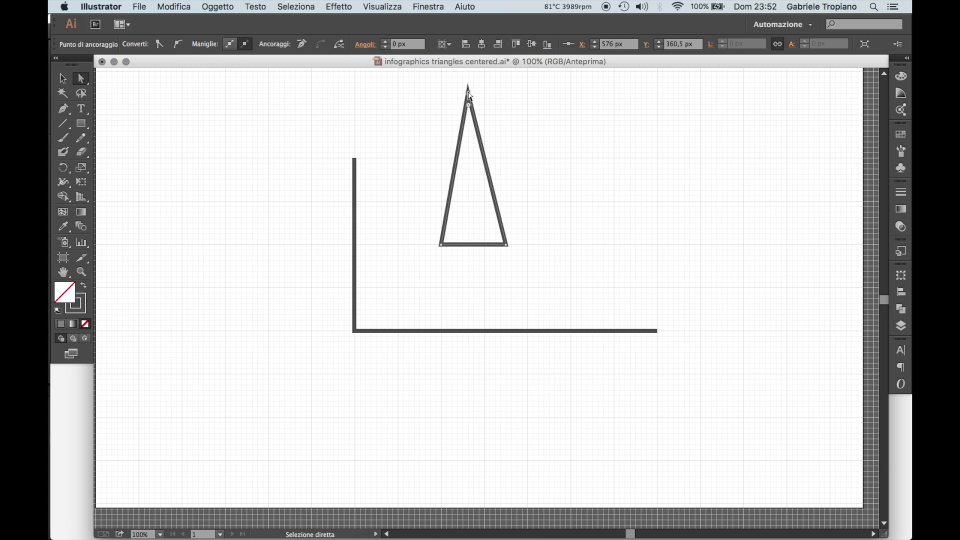
left_click_drag(469, 93, 473, 94)
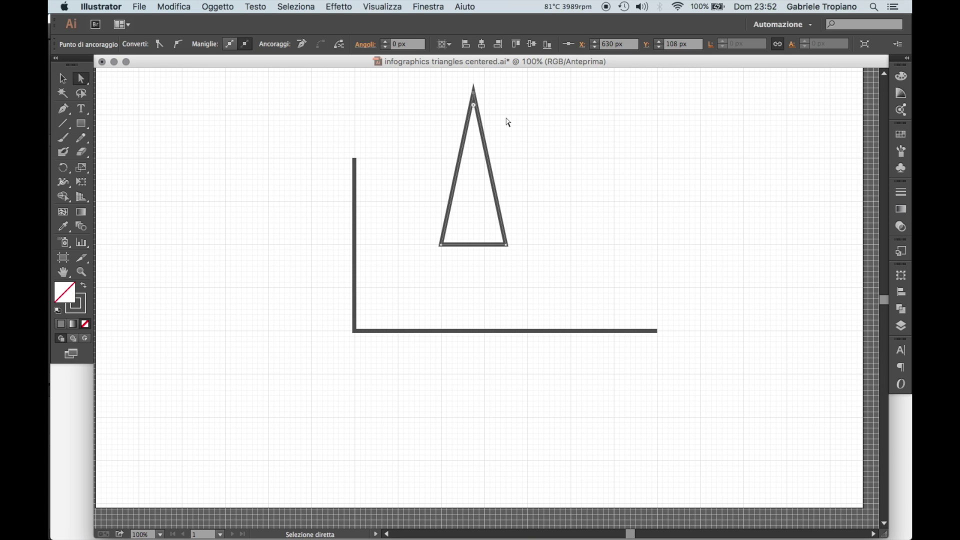
left_click(508, 122)
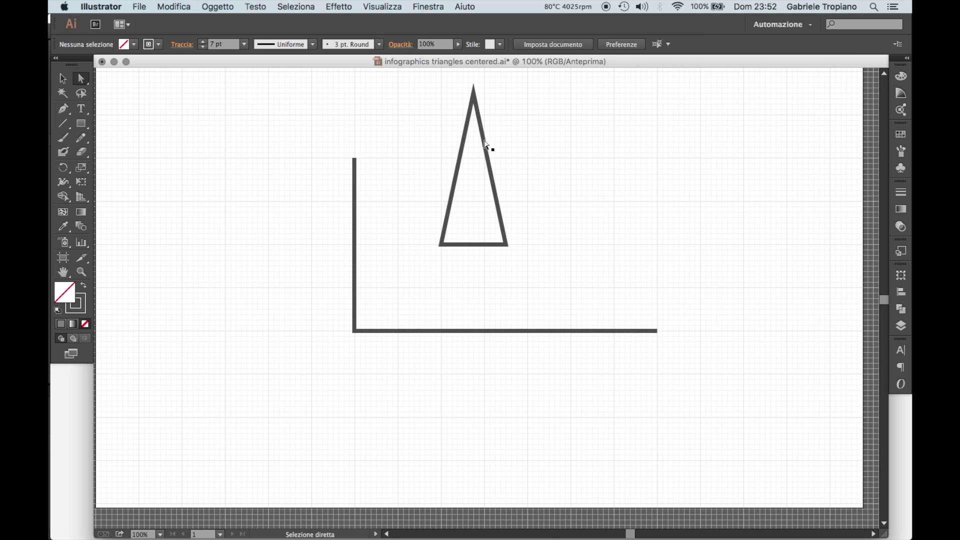
left_click(463, 142)
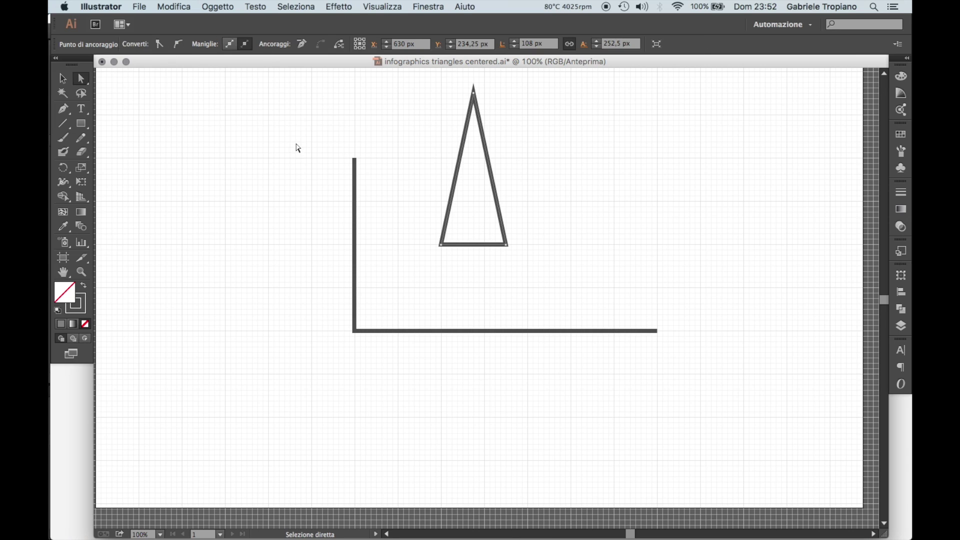
left_click(56, 80)
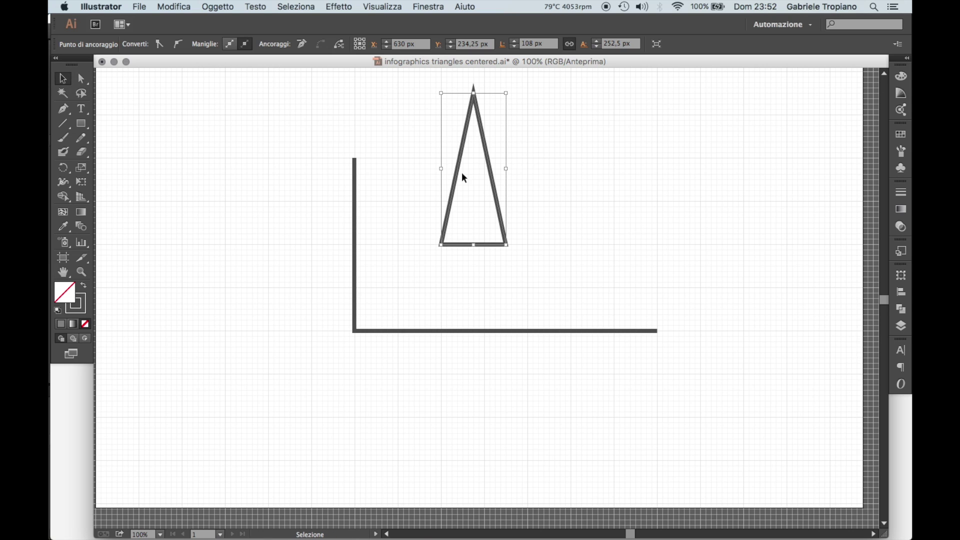
scroll(379, 167, "up", 3)
Set the triangle's stroke to None and its fill to RGB Red
left_click(389, 172)
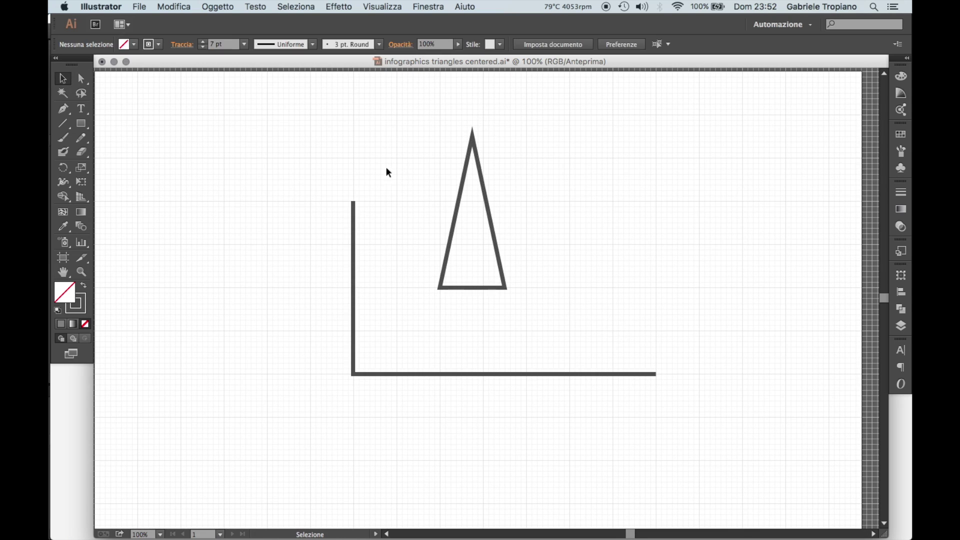
left_click(473, 288)
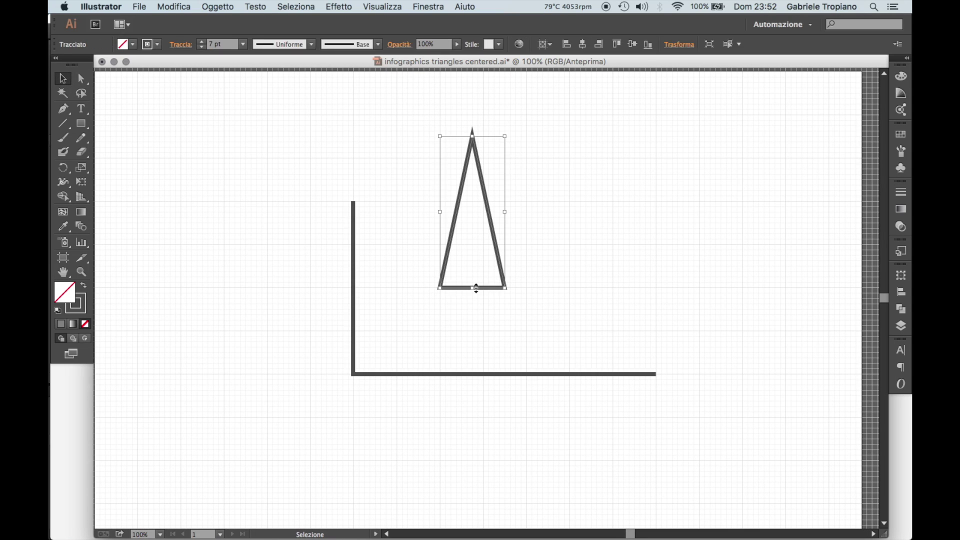
left_click(149, 47)
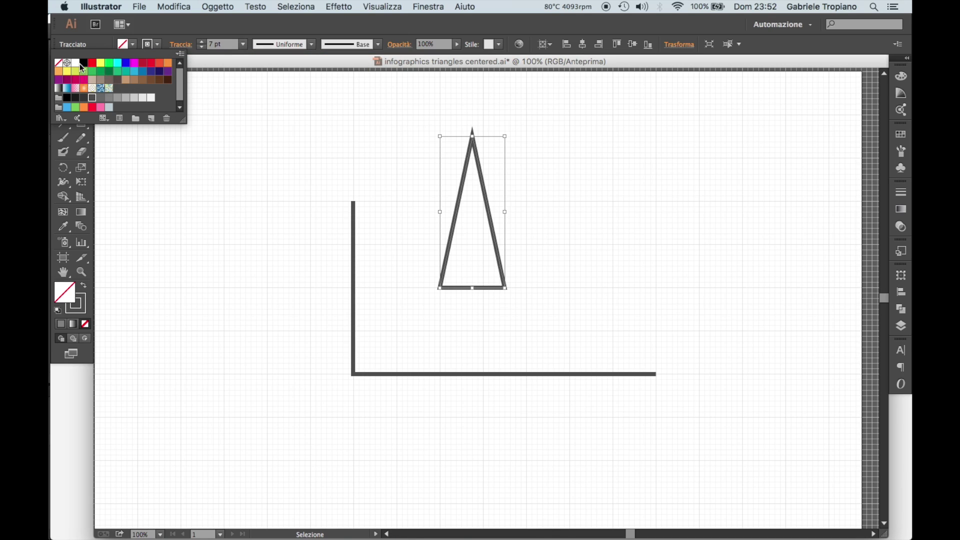
left_click(59, 64)
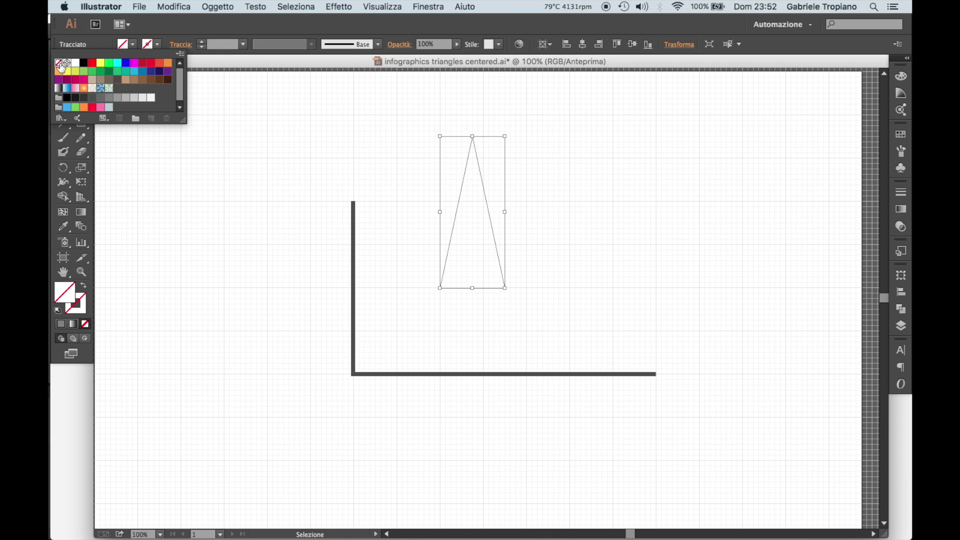
left_click(132, 46)
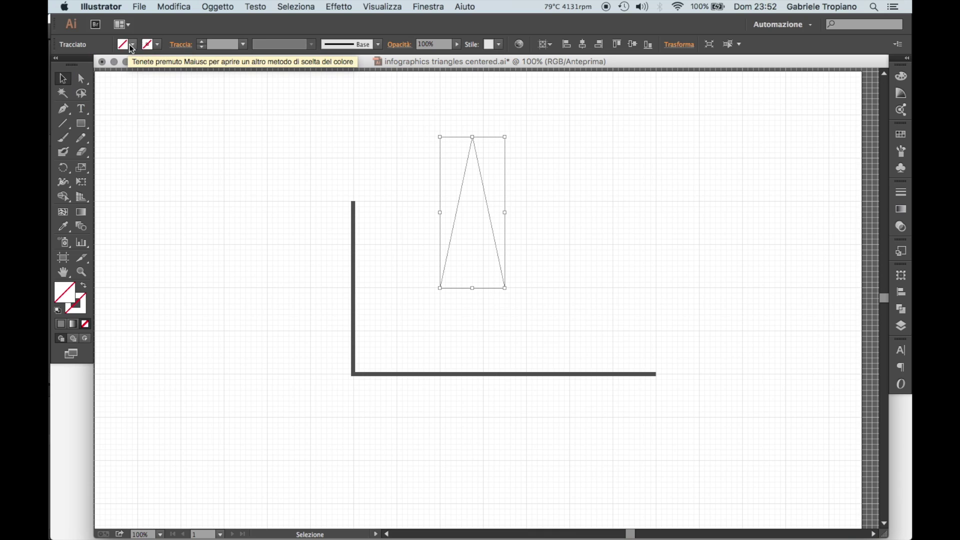
left_click(132, 48)
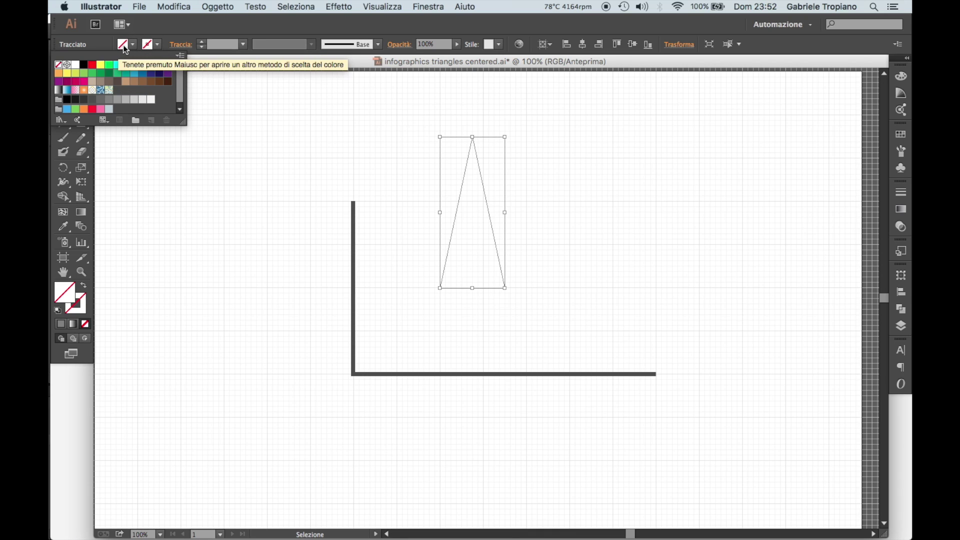
left_click(91, 65)
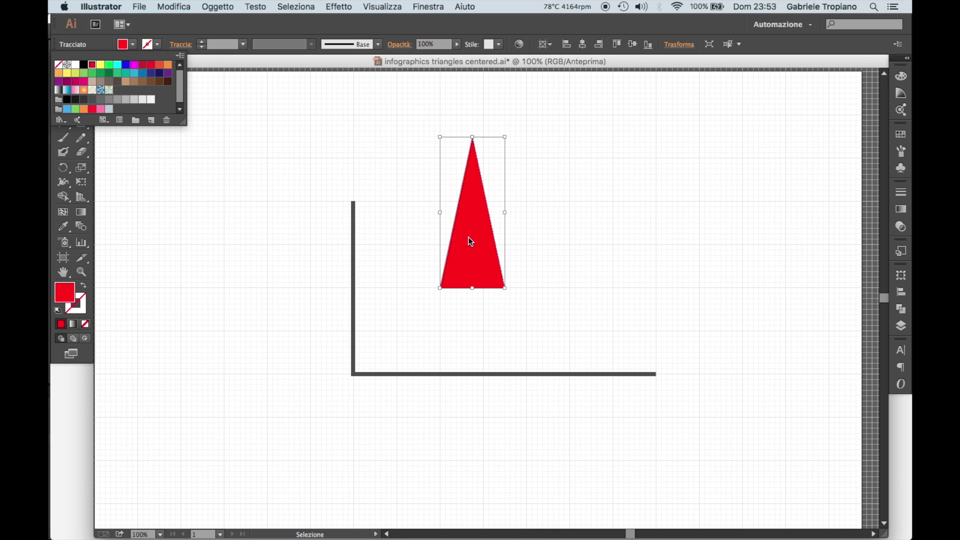
left_click(428, 311)
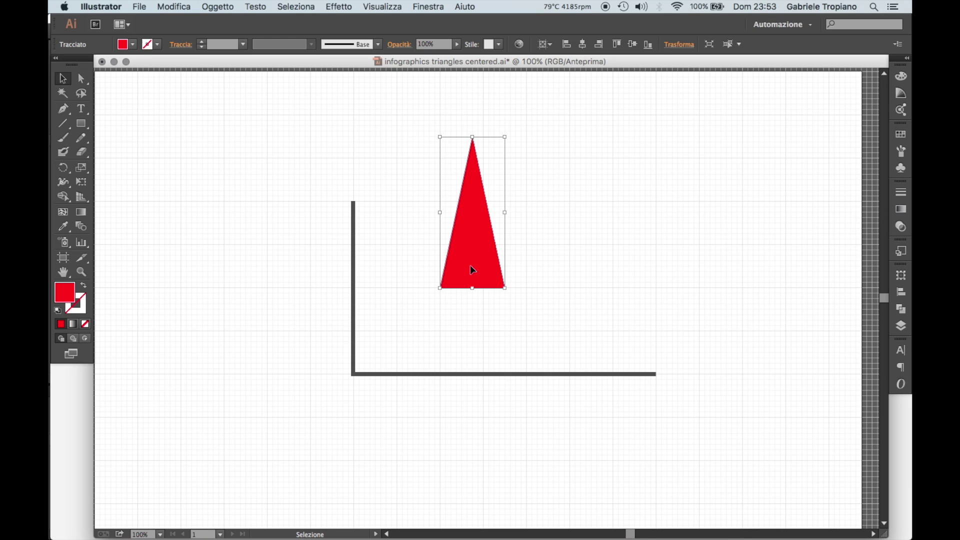
left_click(563, 224)
left_click(483, 236)
Move the red triangle down onto the baseline beside the vertical axis
left_click_drag(482, 232, 398, 326)
left_click(499, 289)
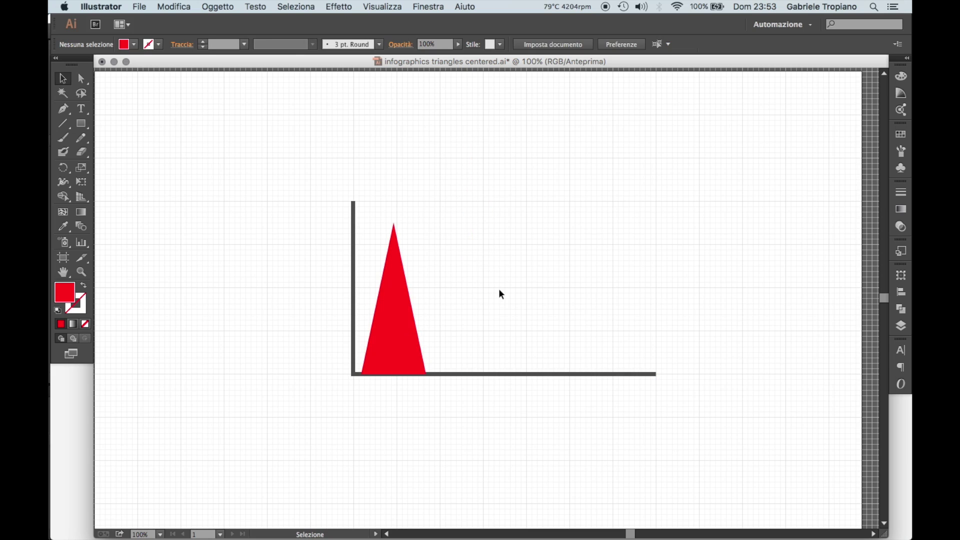
left_click(390, 308)
Turn off Snap to Grid (Allinea alla griglia) in the Visualizza menu with the layers list showing
left_click(901, 325)
left_click(382, 6)
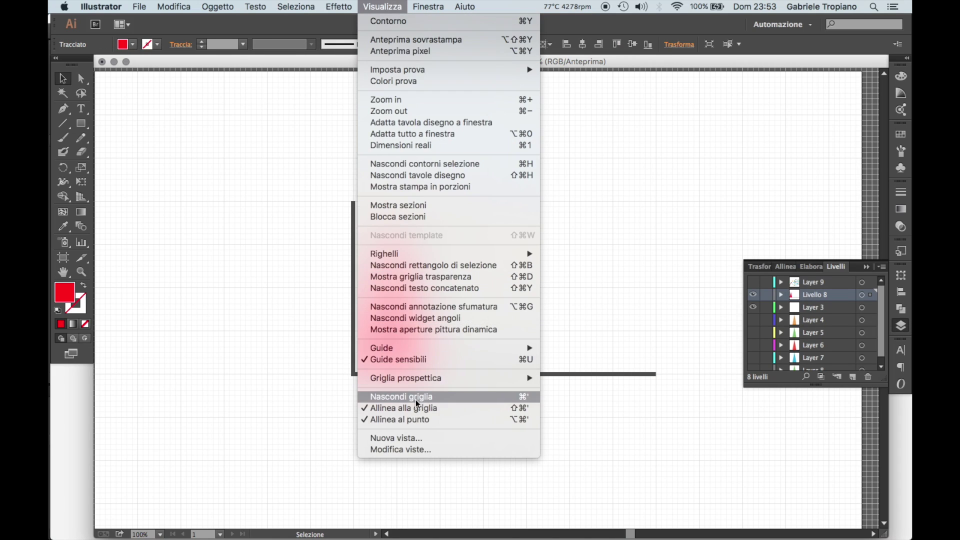
key("Escape")
left_click(496, 282)
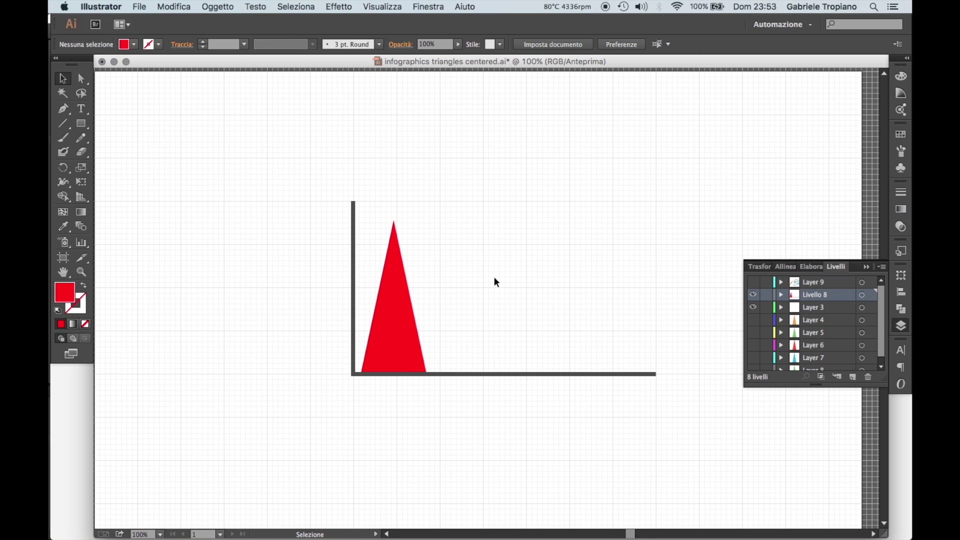
left_click(373, 6)
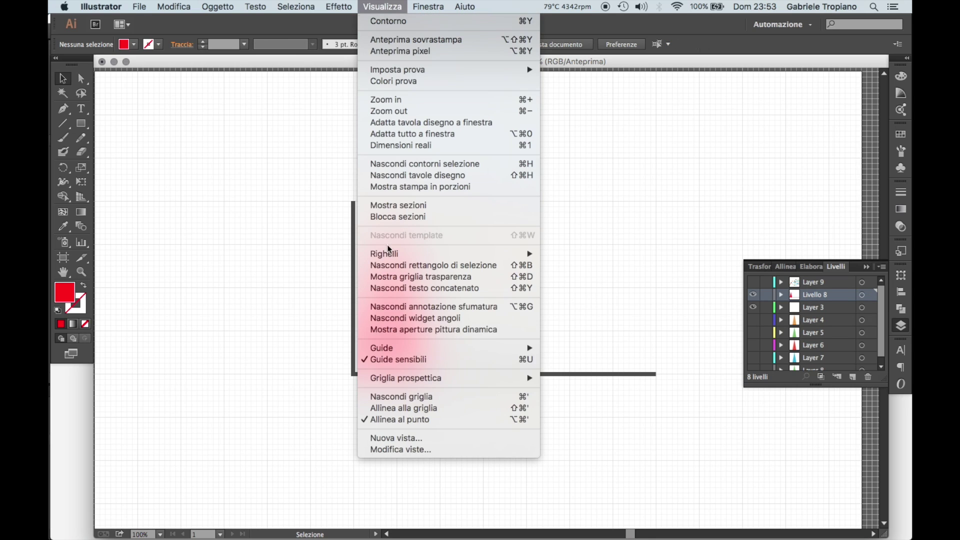
left_click(394, 6)
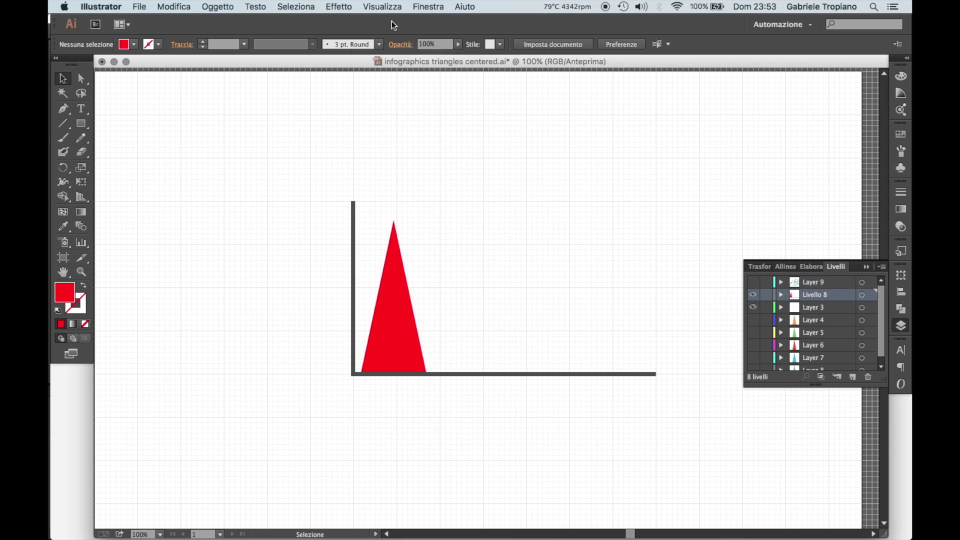
left_click(405, 329)
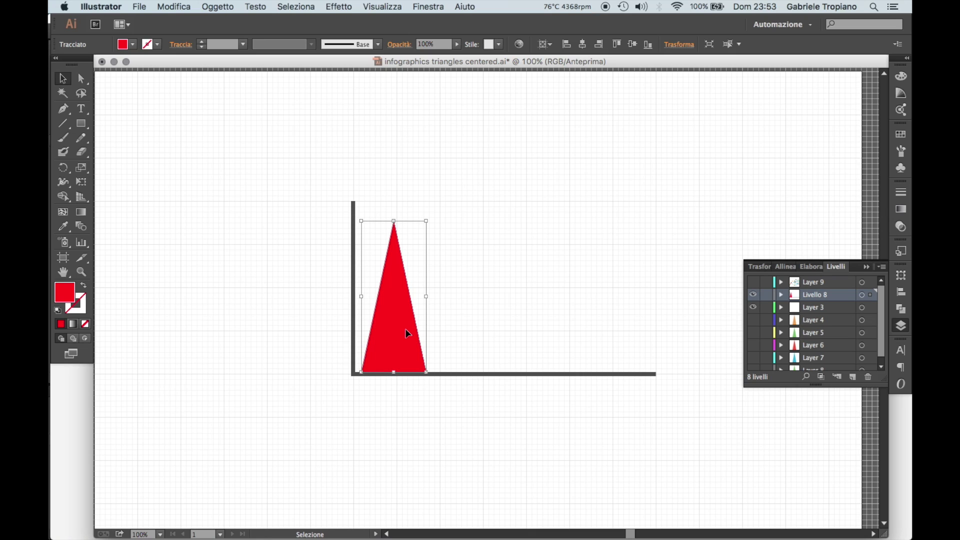
Move Livello 8 below Layer 3 in the layers list
left_click(645, 331)
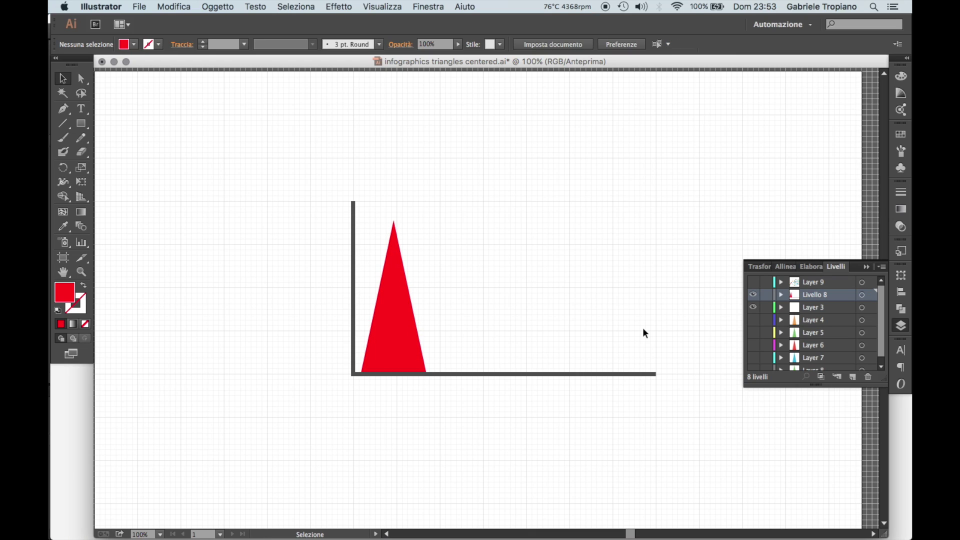
left_click_drag(808, 296, 814, 314)
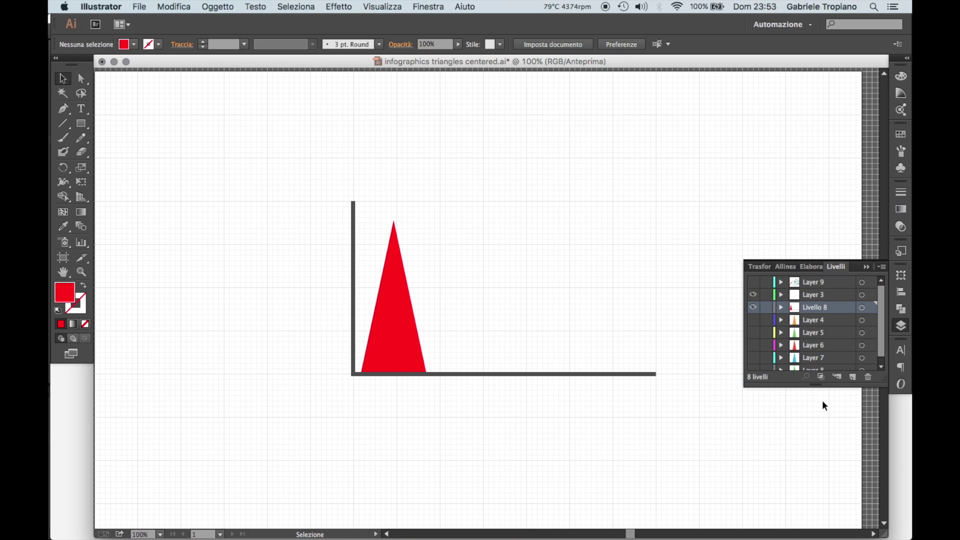
left_click(392, 332)
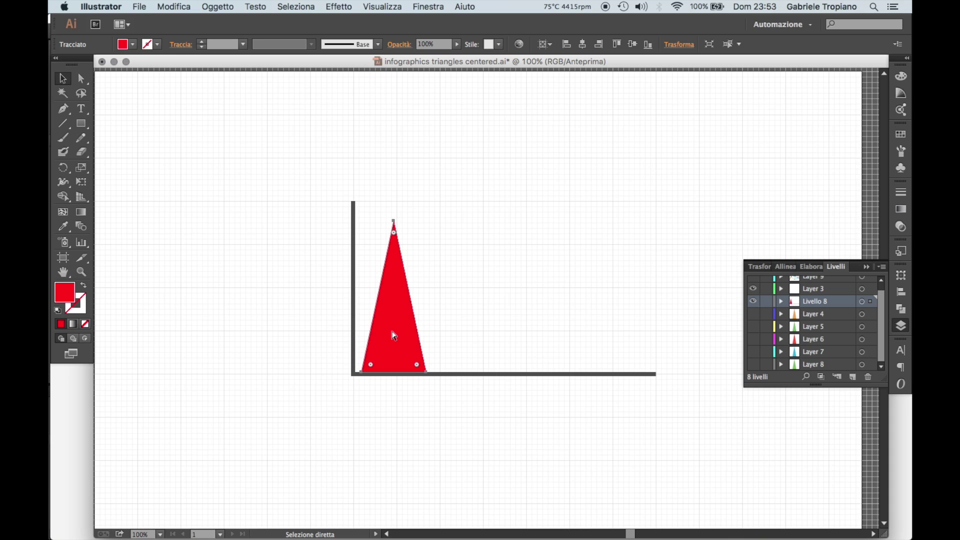
Paste three copies of the red triangle along the baseline and reveal the Human Infographics reference
key("super+v")
left_click_drag(505, 337, 482, 339)
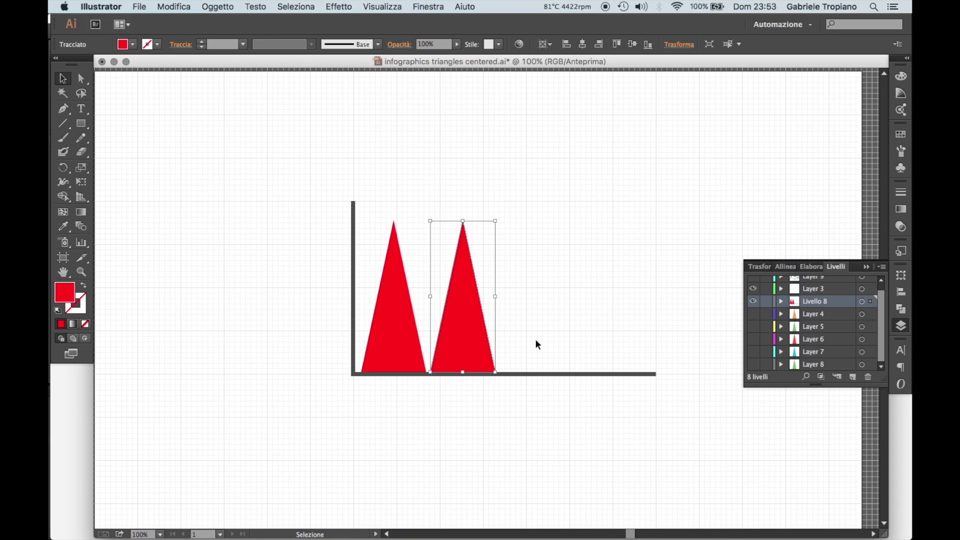
key("super+v")
left_click_drag(565, 355, 549, 353)
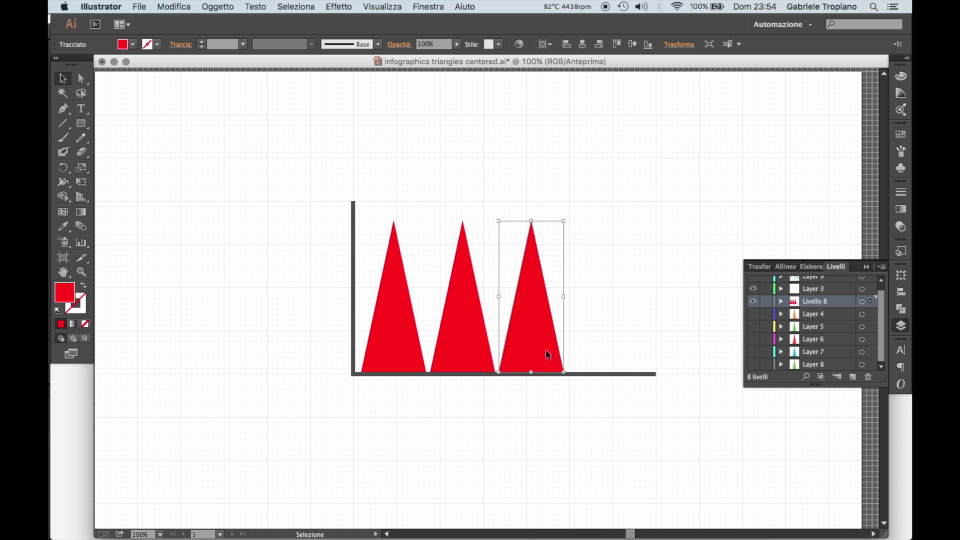
key("super")
key("super+v")
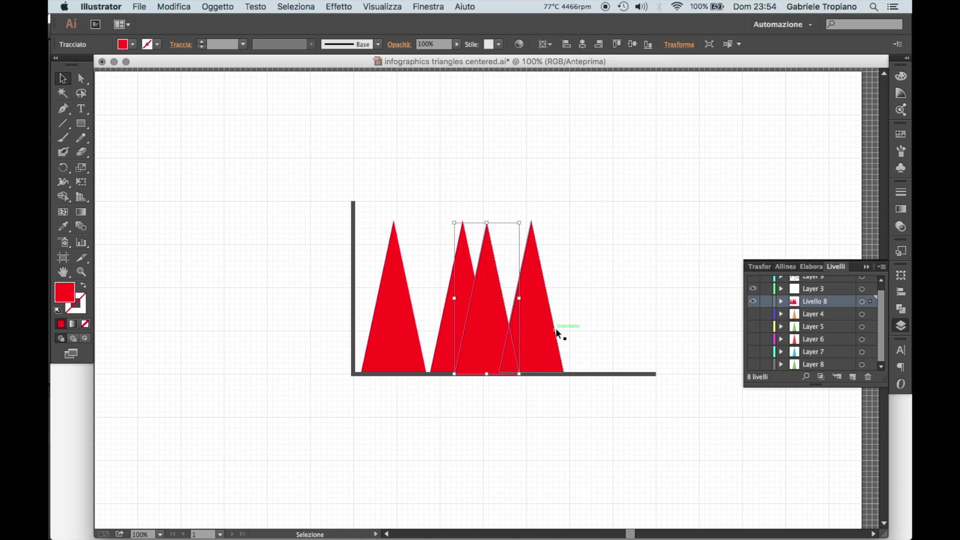
left_click_drag(503, 326, 613, 326)
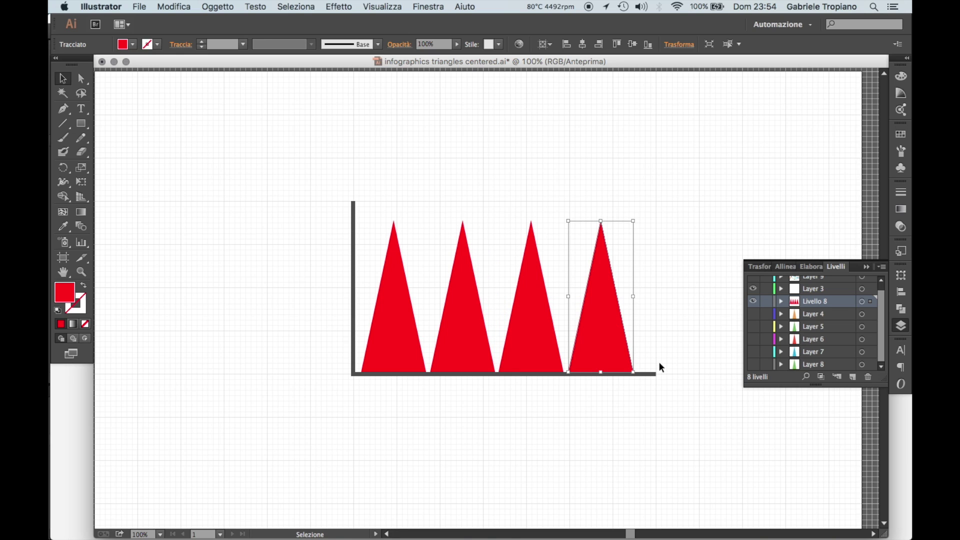
key("super+alt+3")
Eyedrop the red and cyan figure colours onto the first two triangles
left_click(901, 326)
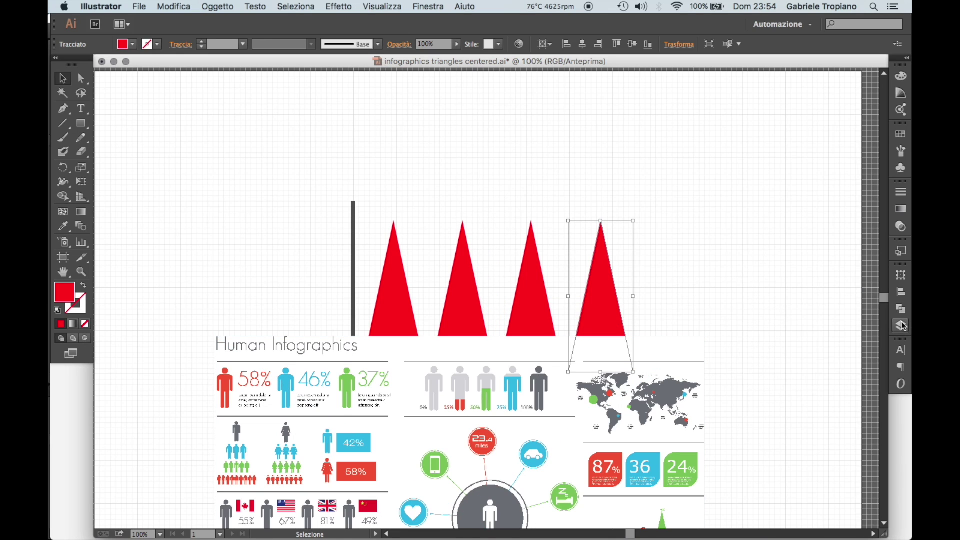
left_click(398, 291)
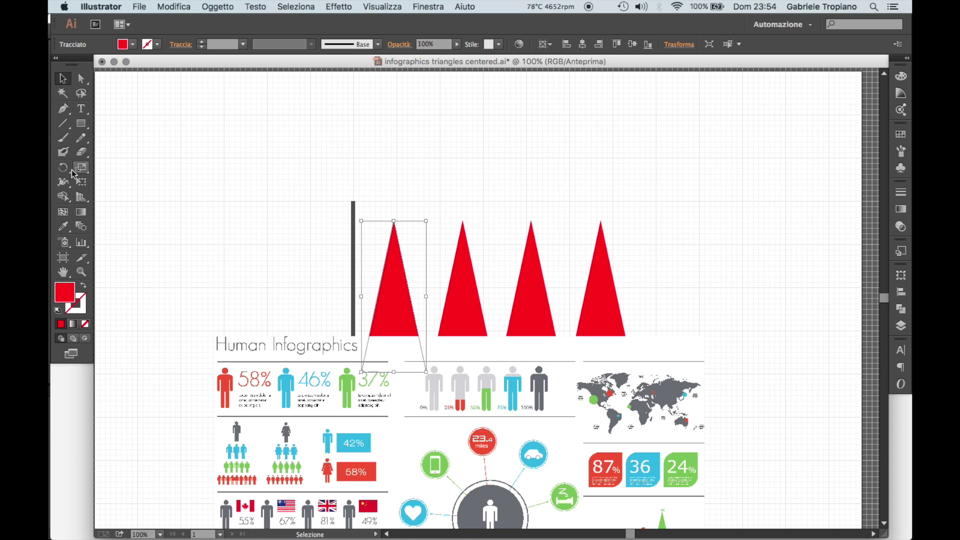
left_click(63, 226)
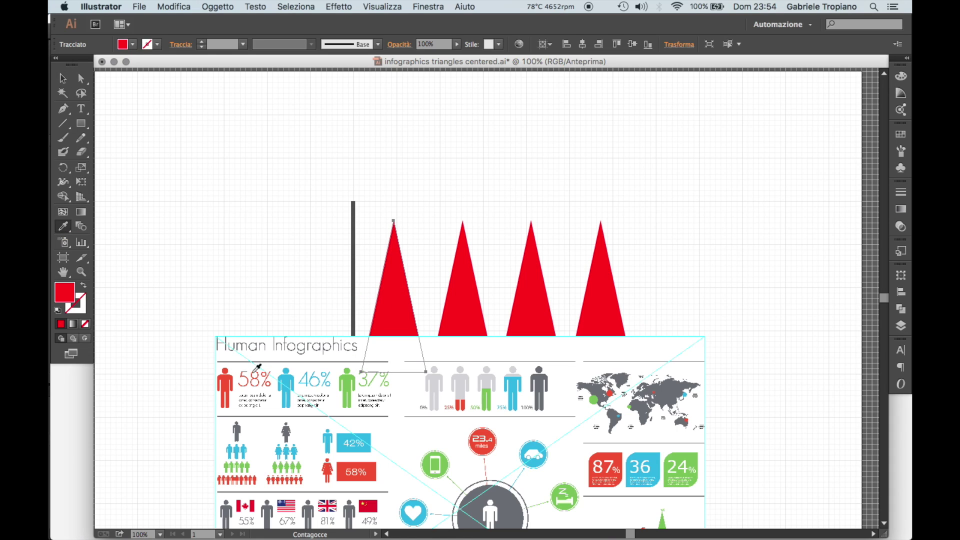
left_click(226, 386)
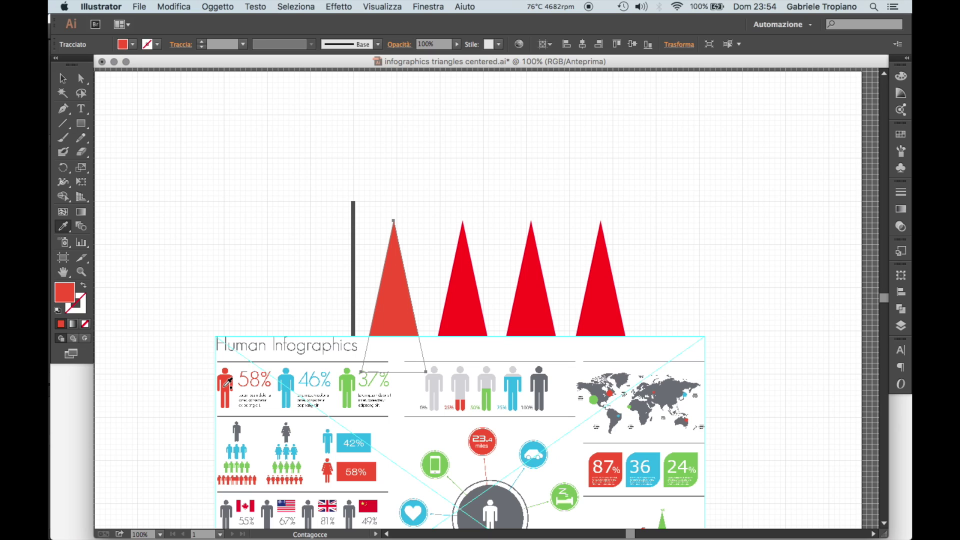
key("v")
left_click(457, 298)
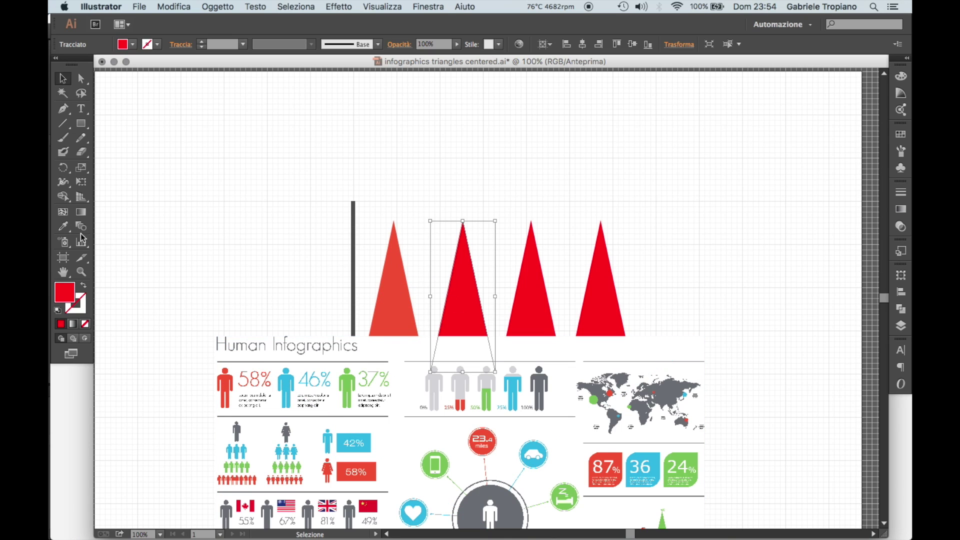
left_click(64, 227)
left_click(303, 384)
Eyedrop the green and red figure colours onto the third and fourth triangles
key("v")
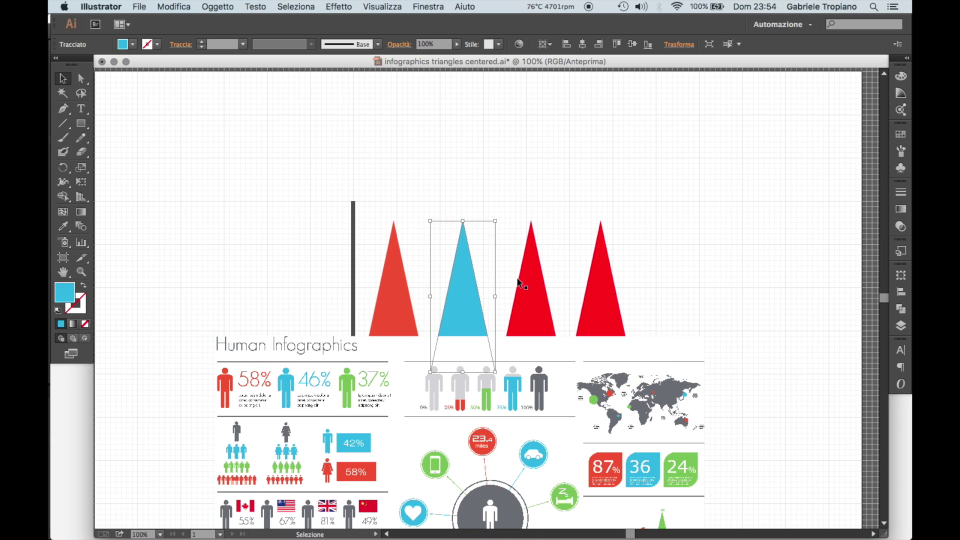
left_click(520, 283)
key("i")
left_click(347, 387)
scroll(454, 426, "down", 3)
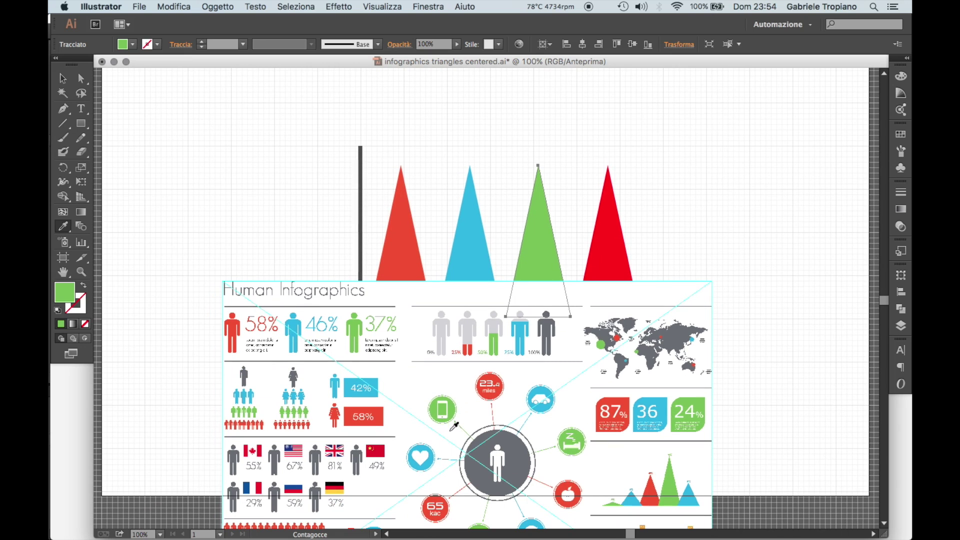
left_click(608, 225)
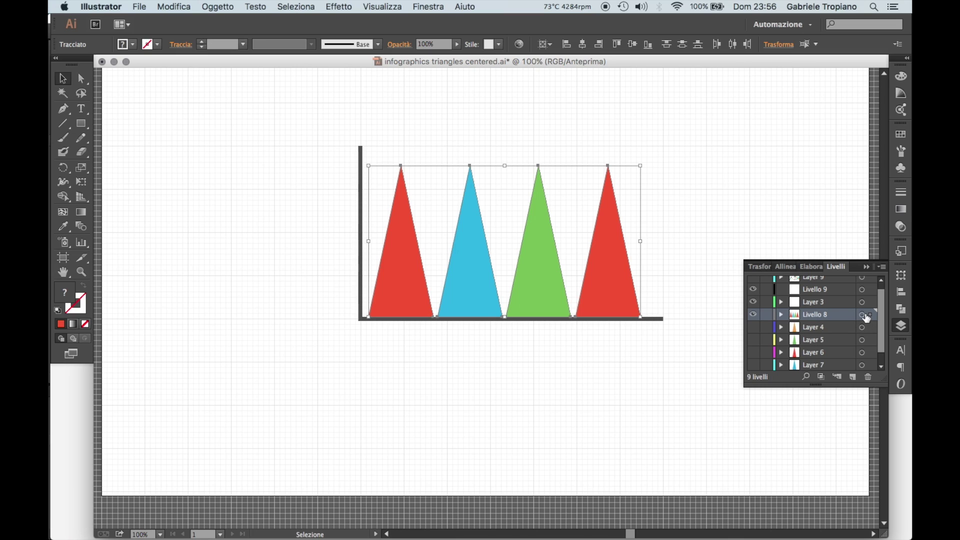
Release Livello 8 to layers (sequence) and drag the triangle sublayers out as Livello 10–13
left_click(862, 314)
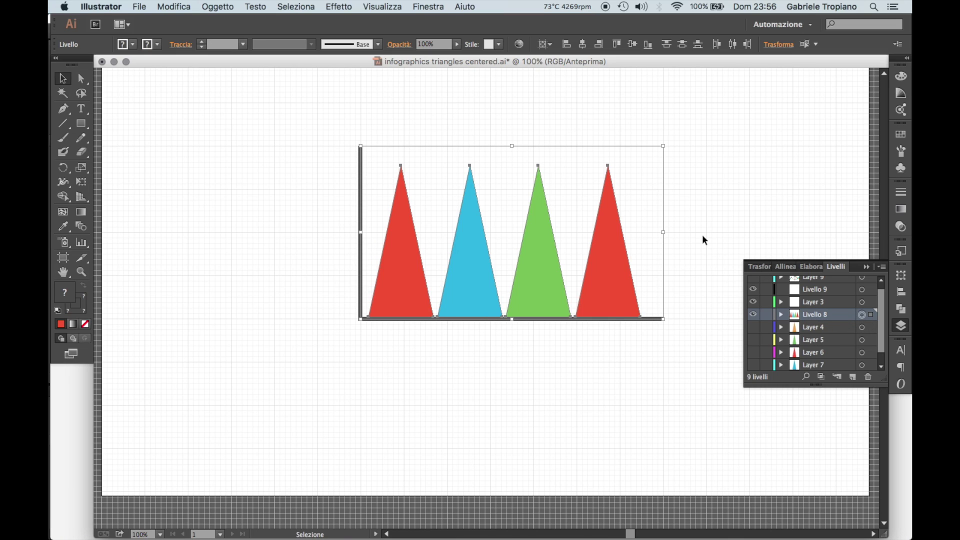
left_click(882, 267)
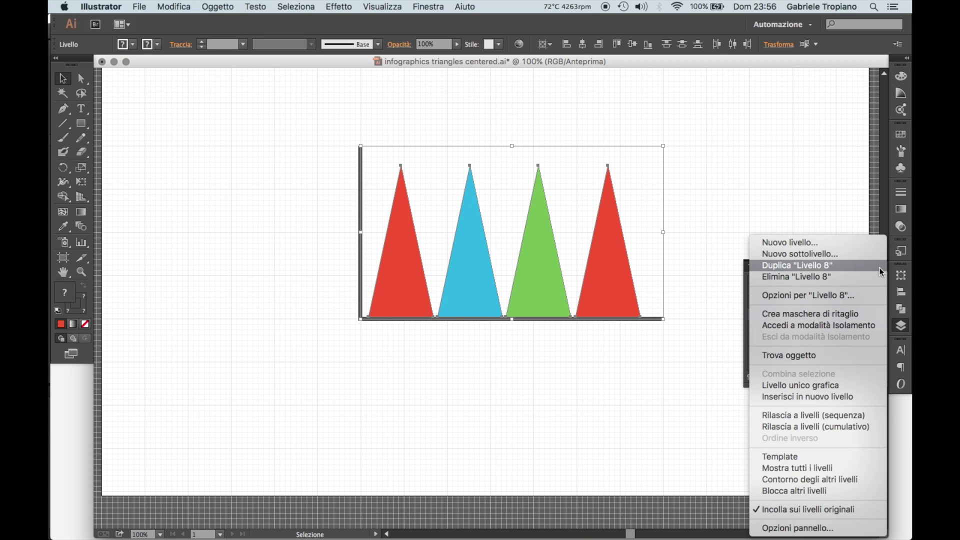
left_click(843, 420)
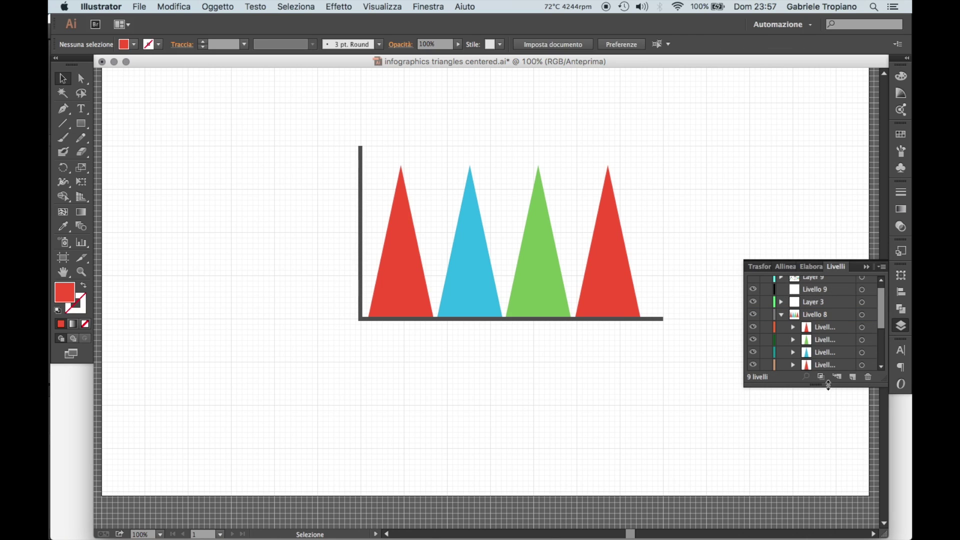
left_click(830, 333)
scroll(830, 333, "down", 1)
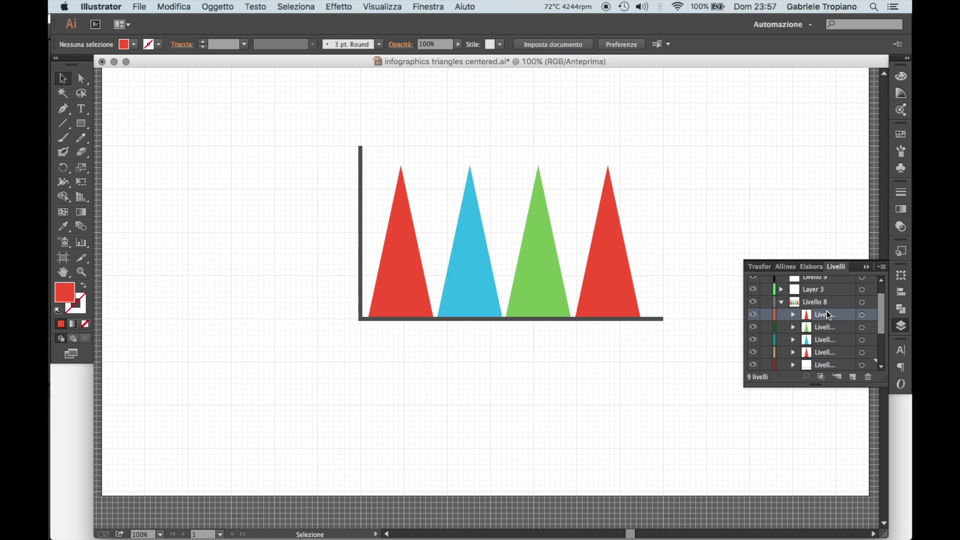
left_click(825, 355, "shift")
left_click_drag(825, 314, 824, 301)
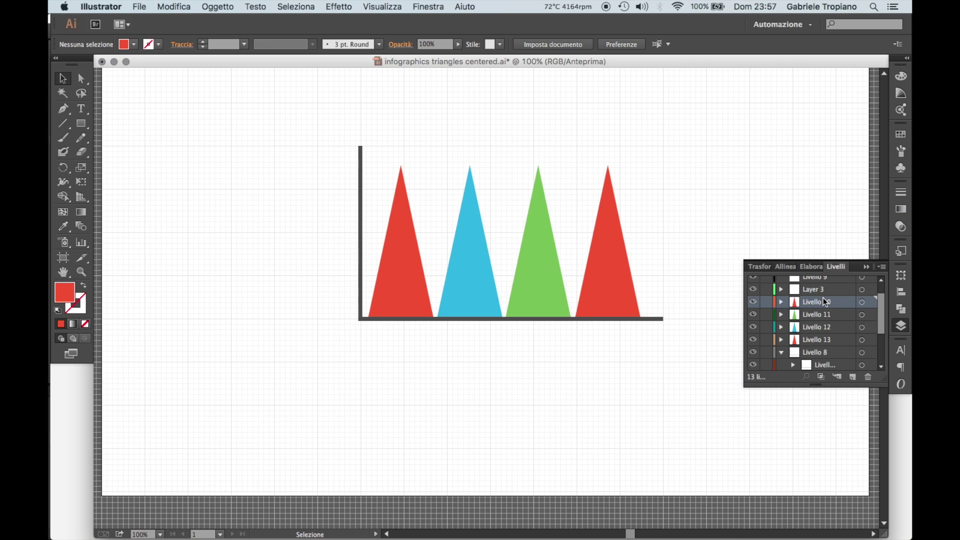
Bring the After Effects window to the front
key("super+Tab")
key("ctrl+Up")
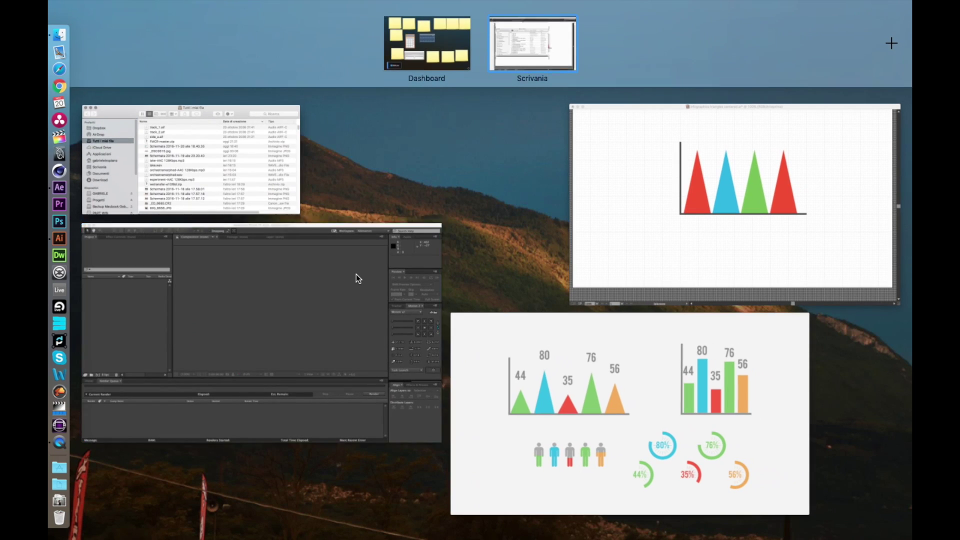
left_click(355, 276)
Start a File > Import > File import and search for 'infographics triangles'
left_click(150, 6)
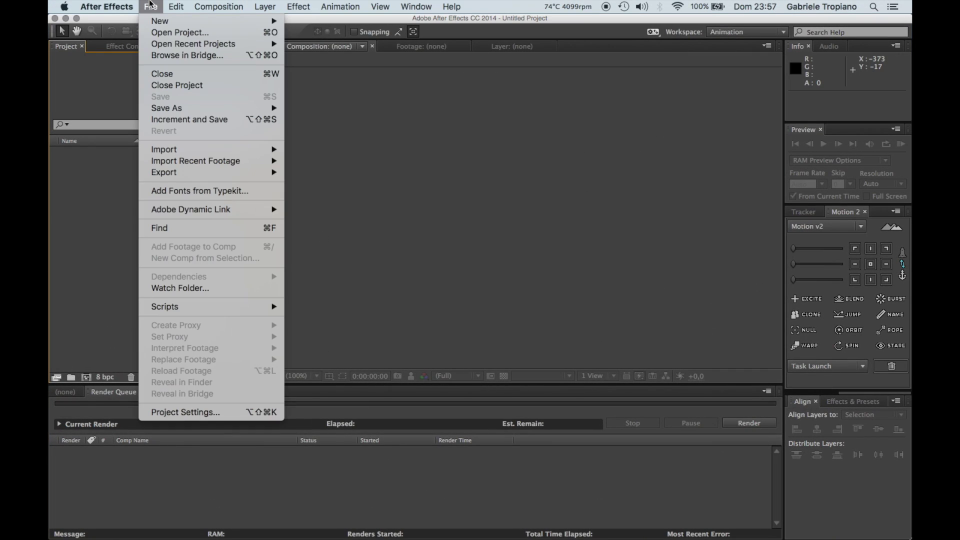
mouse_move(187, 147)
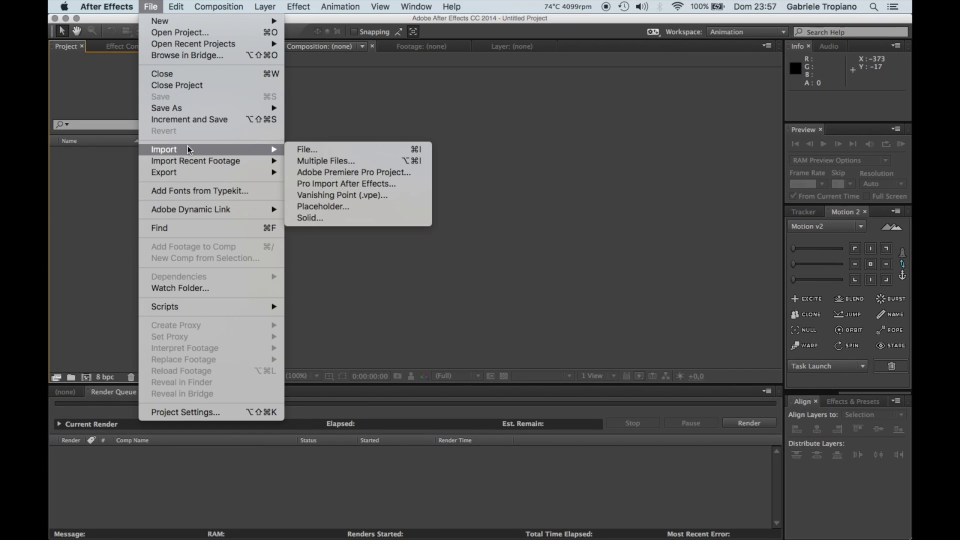
left_click(300, 150)
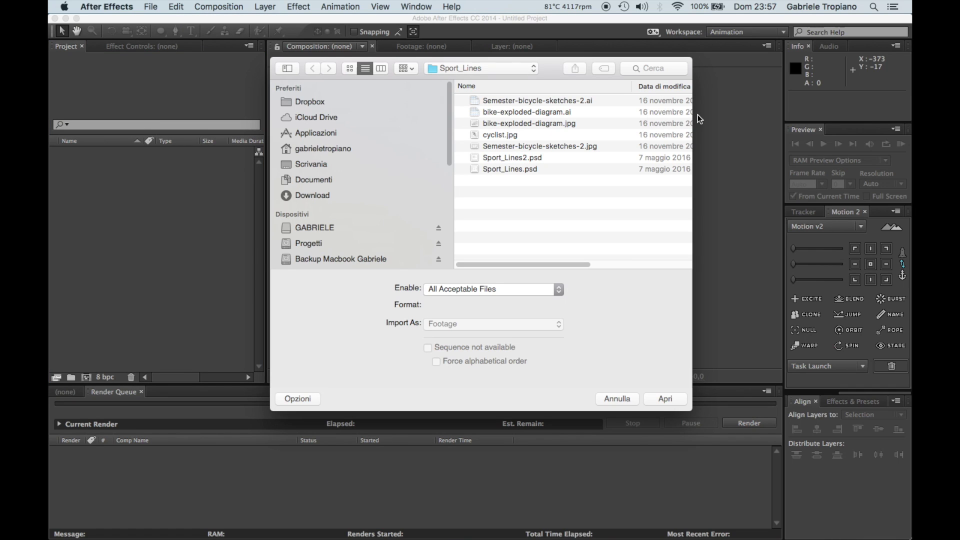
left_click(651, 68)
type("infographic")
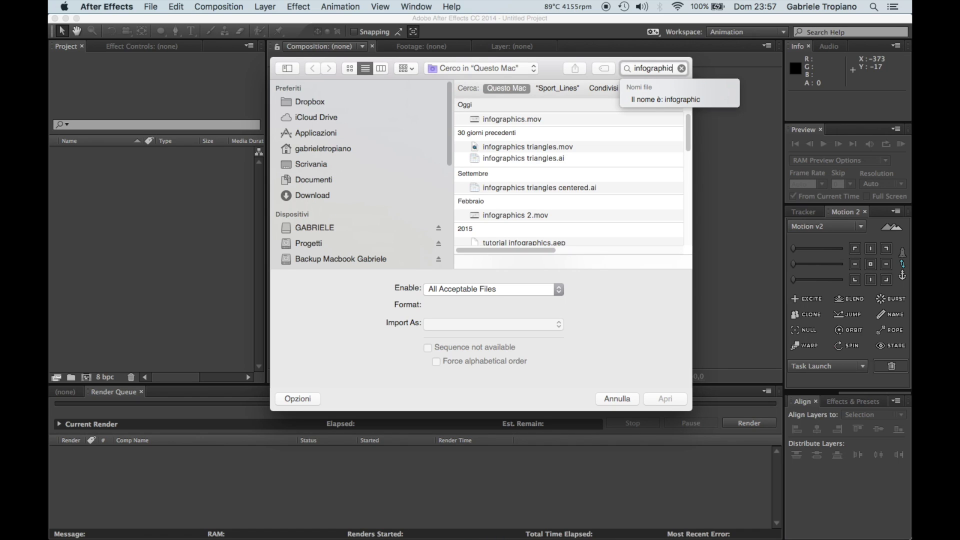
type("s triangles")
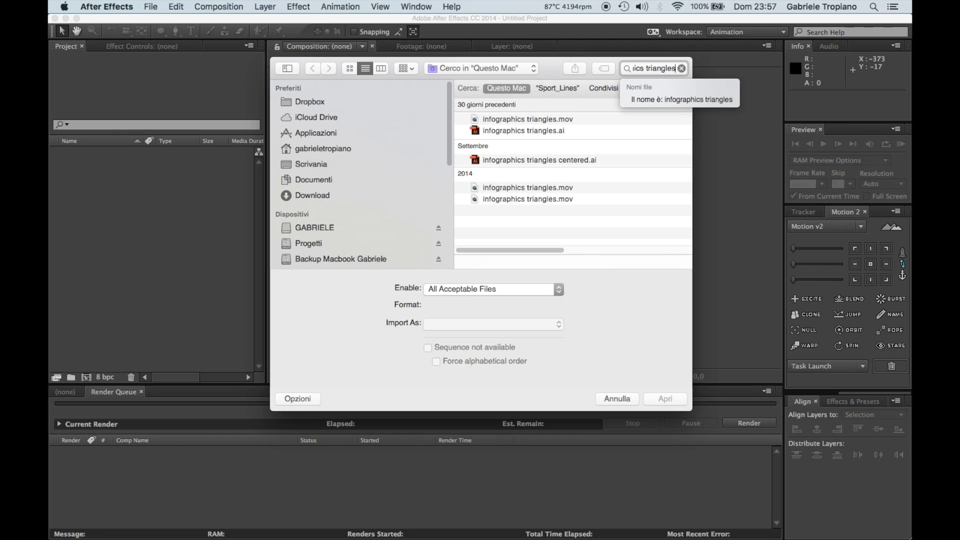
Import infographics triangles.ai as a Composition with Footage Dimensions
left_click(566, 127)
double_click(566, 127)
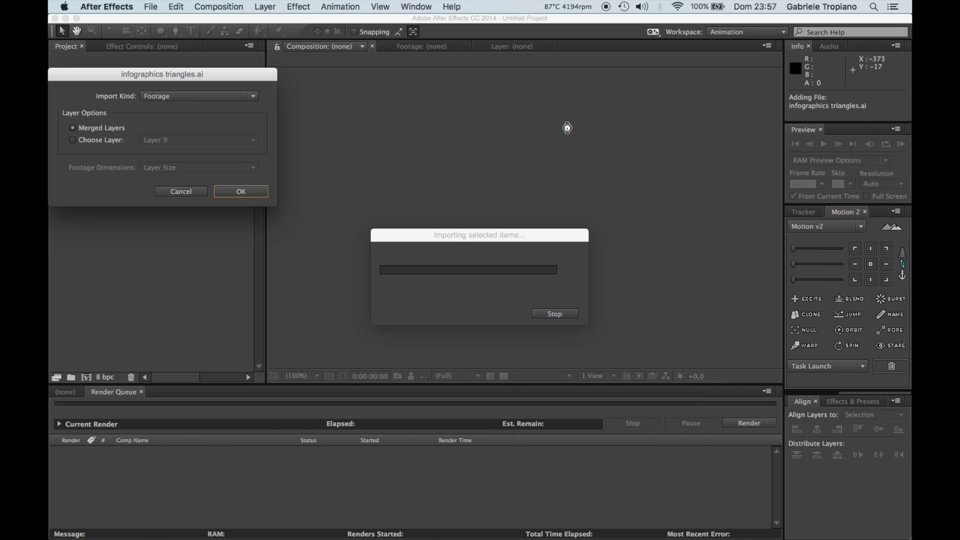
left_click(165, 99)
left_click(164, 116)
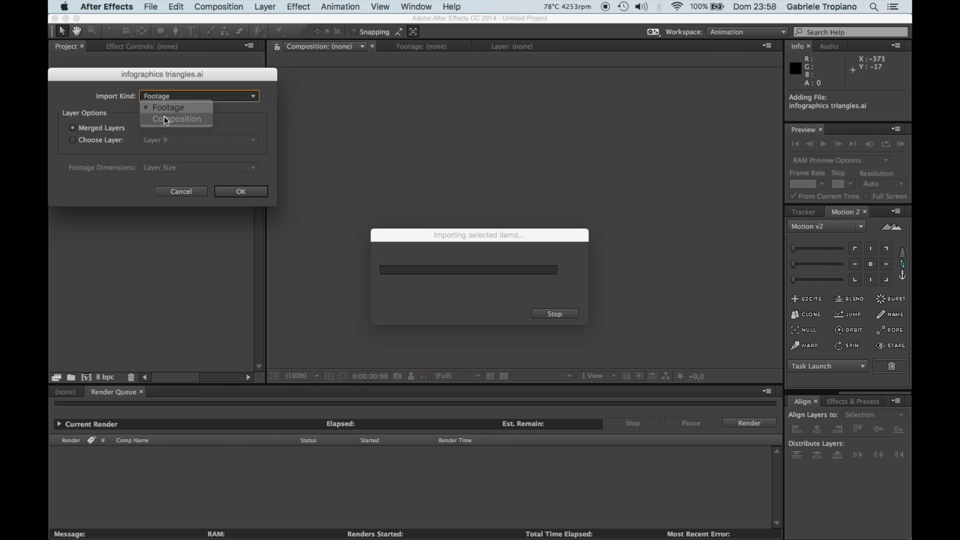
left_click(187, 169)
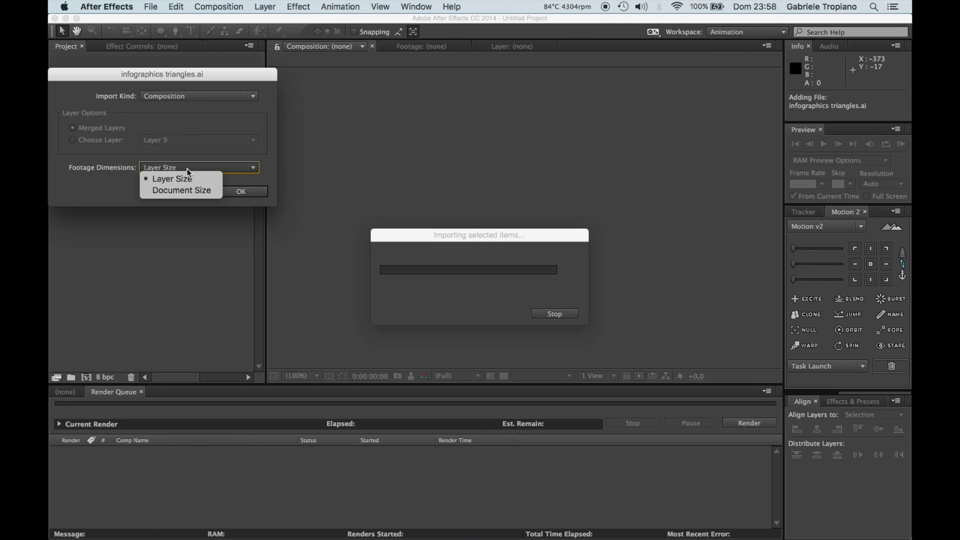
left_click(225, 189)
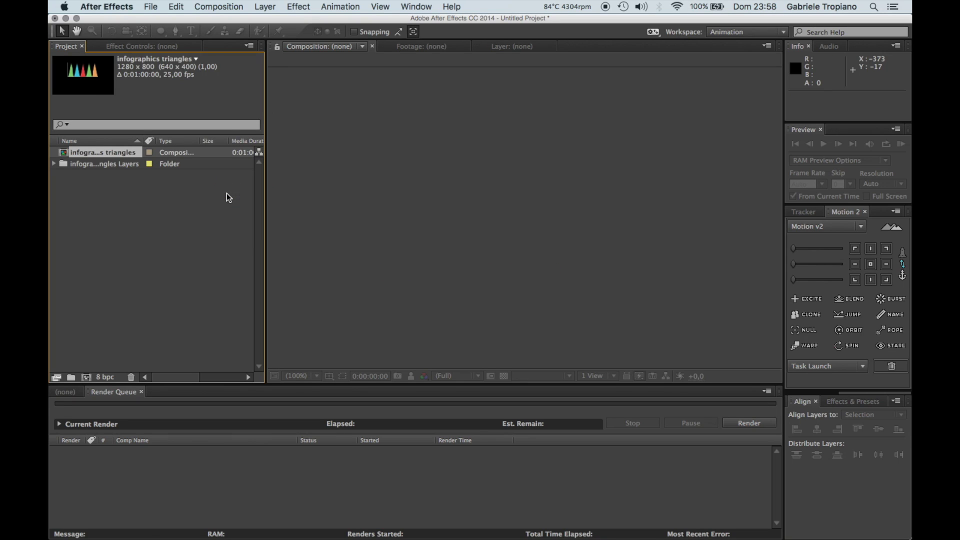
Open the infographics triangles comp and add a Null Object layer above the artwork layers
double_click(64, 152)
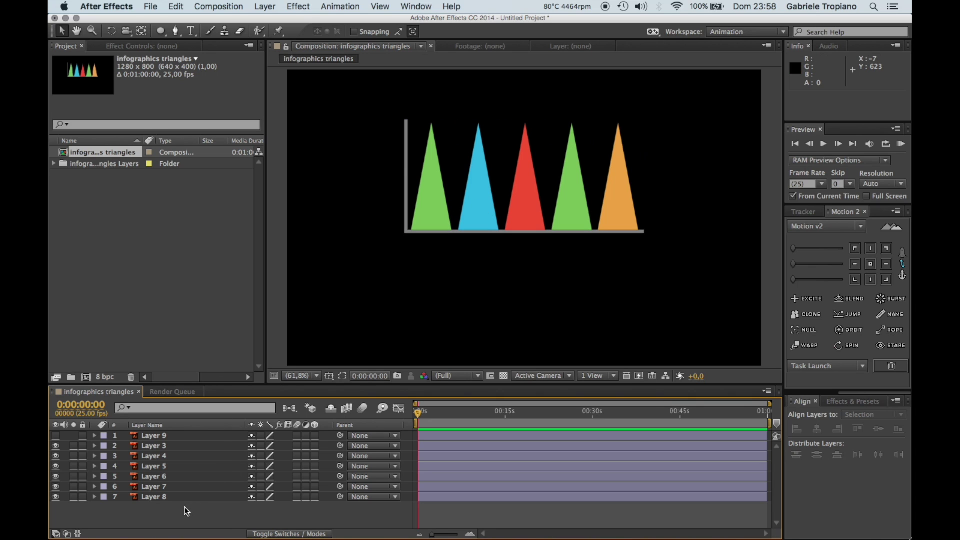
left_click_drag(184, 508, 150, 449)
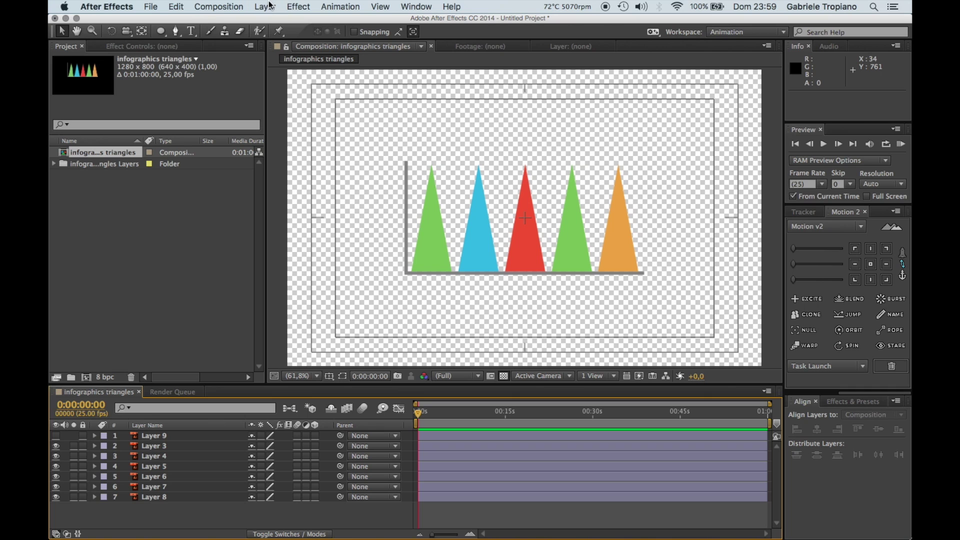
left_click(265, 6)
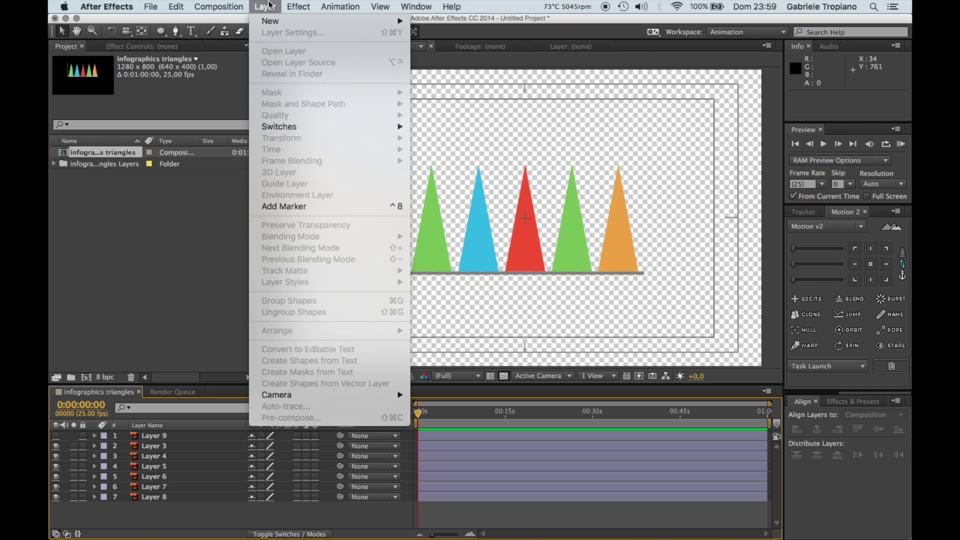
mouse_move(273, 21)
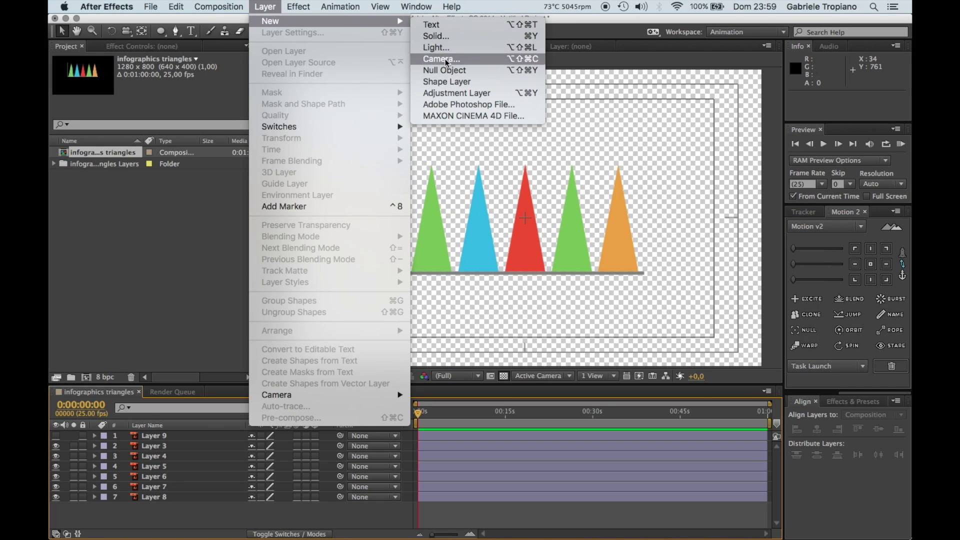
left_click(447, 74)
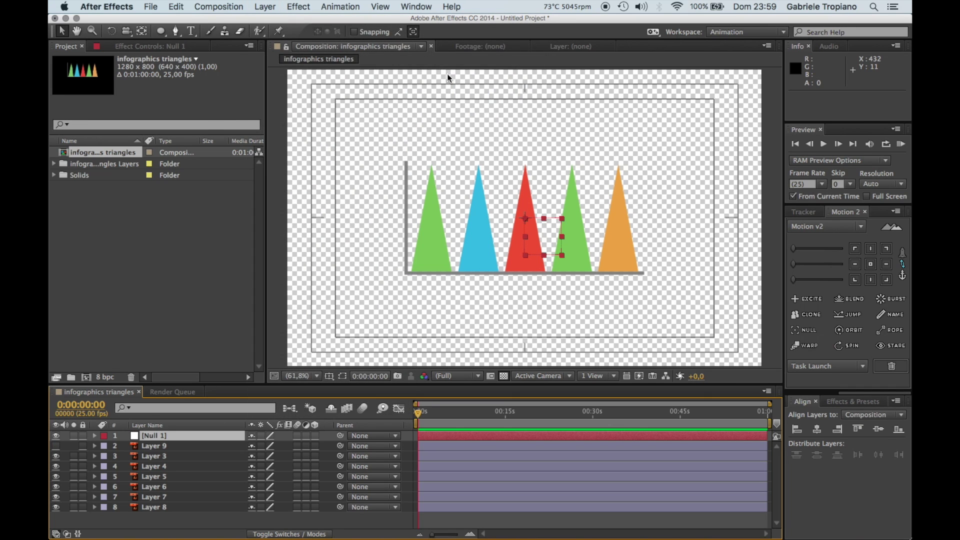
left_click(857, 401)
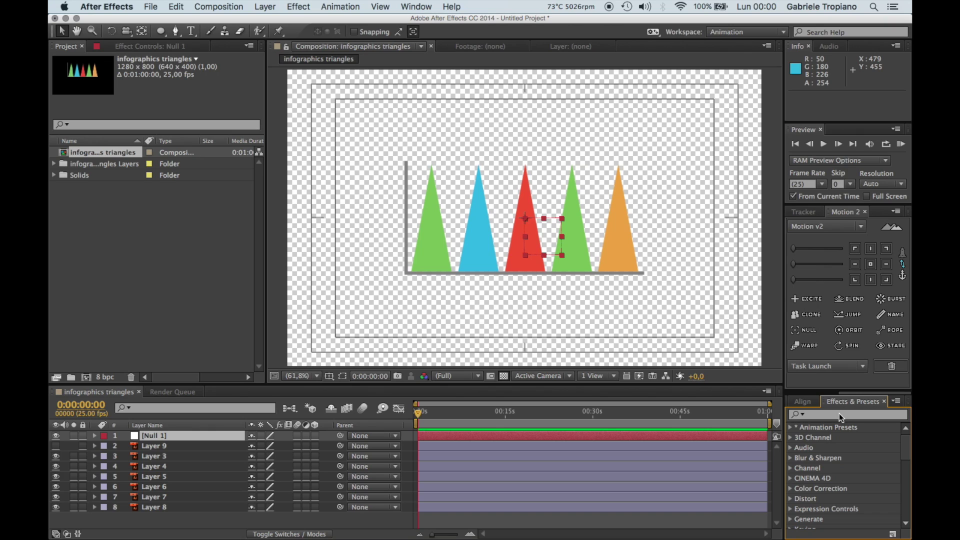
Apply the Slider Control effect from Effects & Presets to Null 1
left_click(842, 414)
type("slider")
left_click(832, 441)
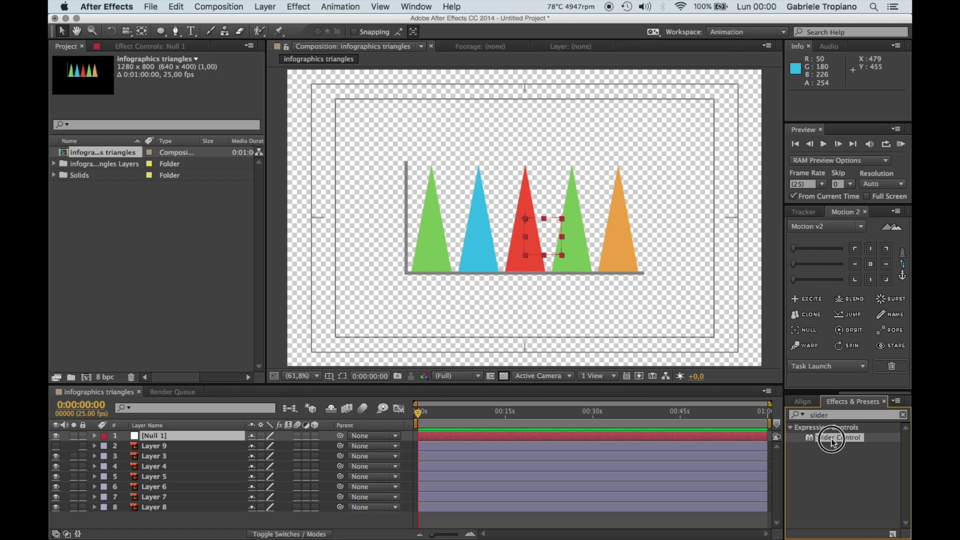
left_click_drag(831, 441, 167, 434)
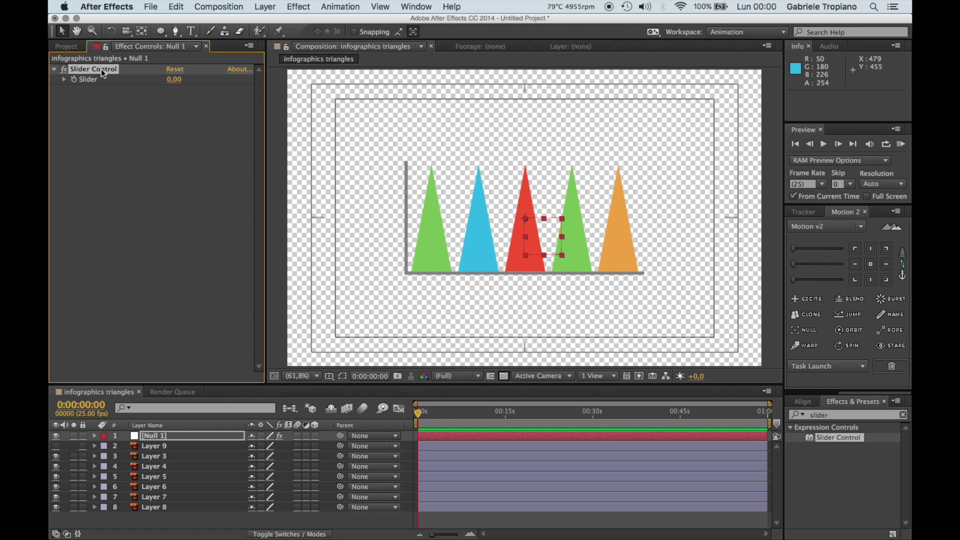
left_click(106, 103)
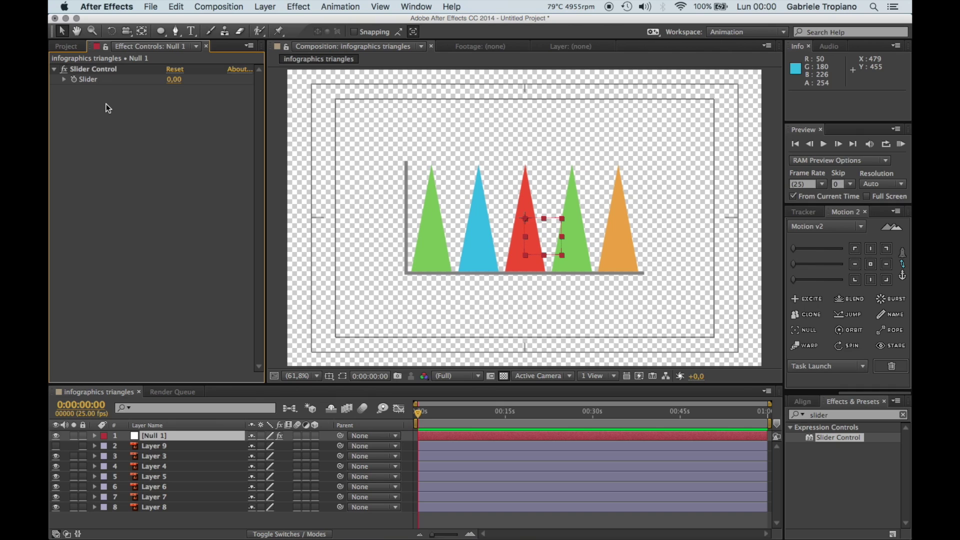
Duplicate the slider null layer four times to make five nulls
left_click(173, 439)
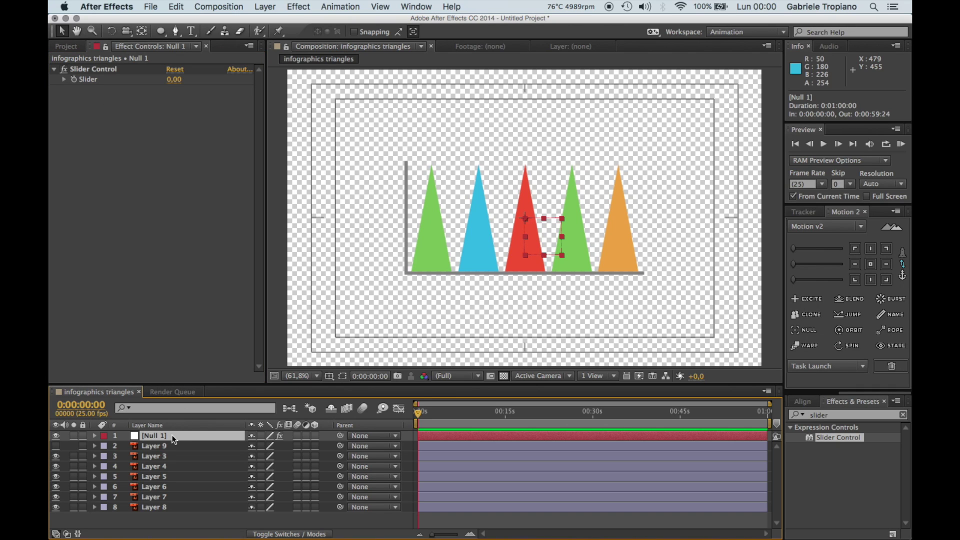
key("super+d")
key("super+d")
key("super+d")
key("super+d")
left_click(171, 446)
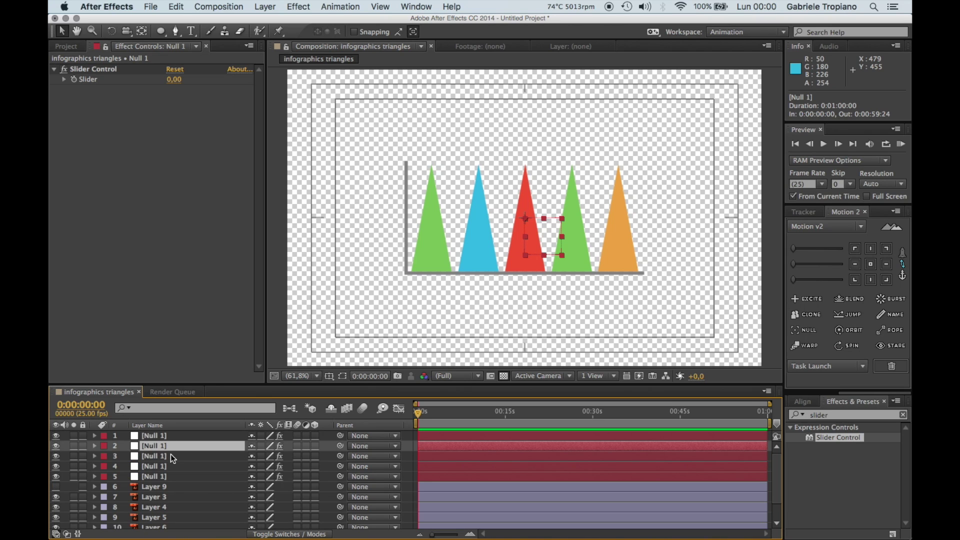
left_click(170, 455)
left_click(173, 468)
left_click(173, 475)
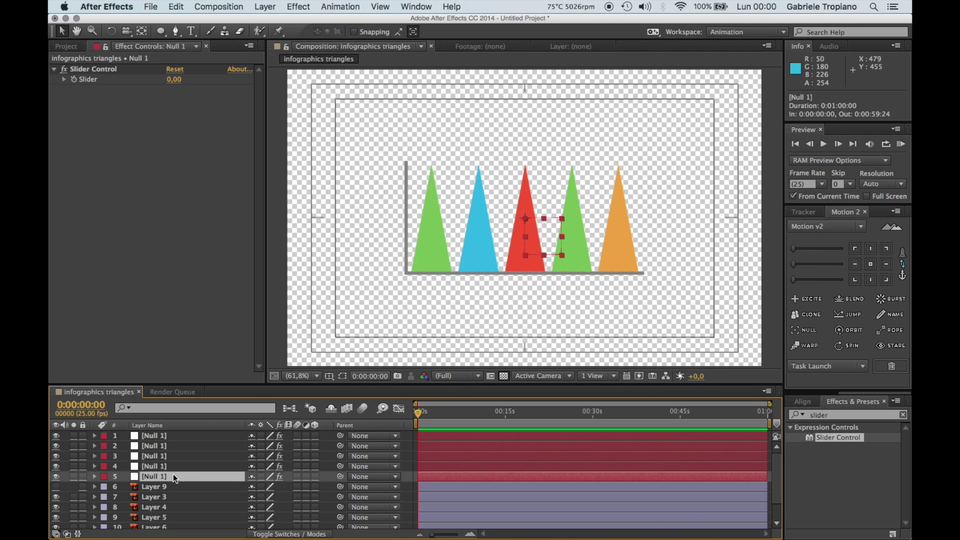
Rename the top three null layers 5, 4 and 3
left_click(180, 437)
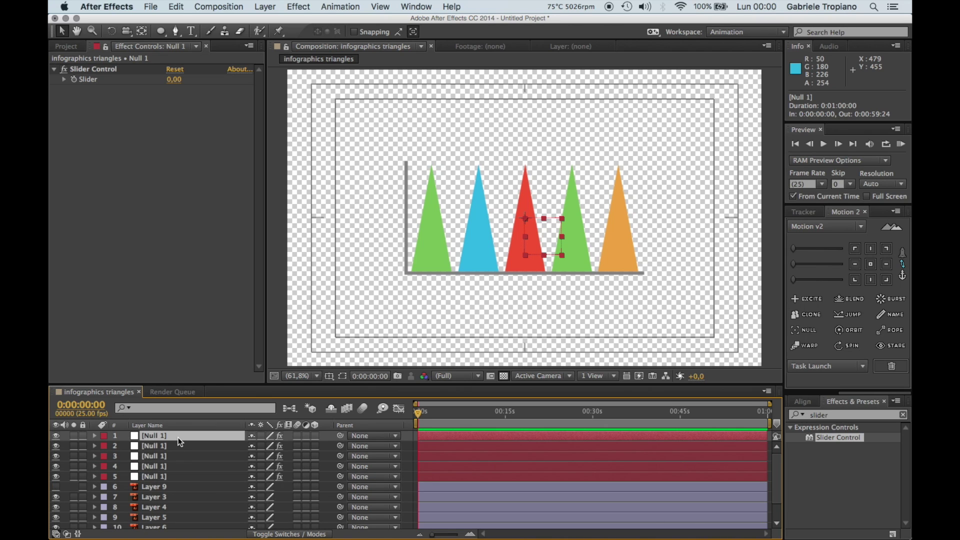
key("Return")
type("5")
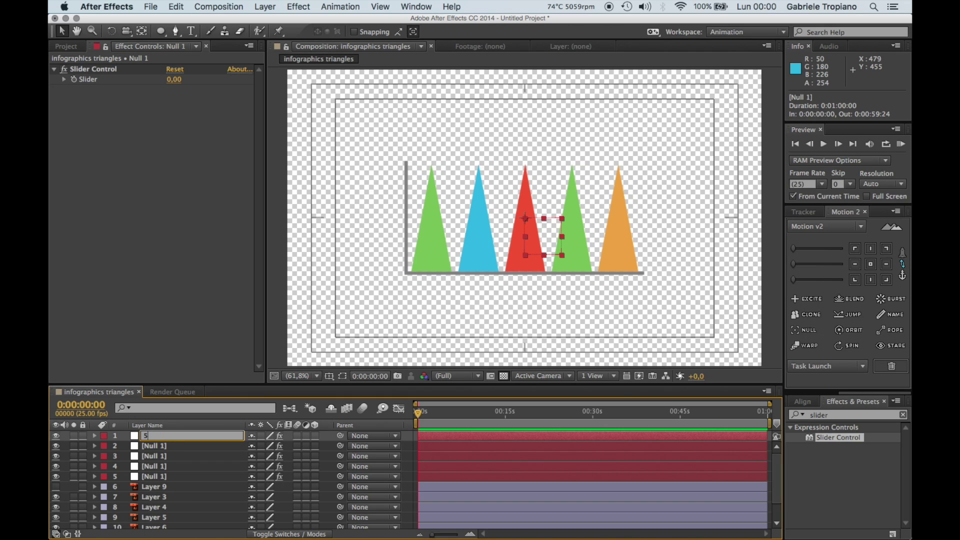
key("Return")
left_click(188, 446)
key("Return")
type("4")
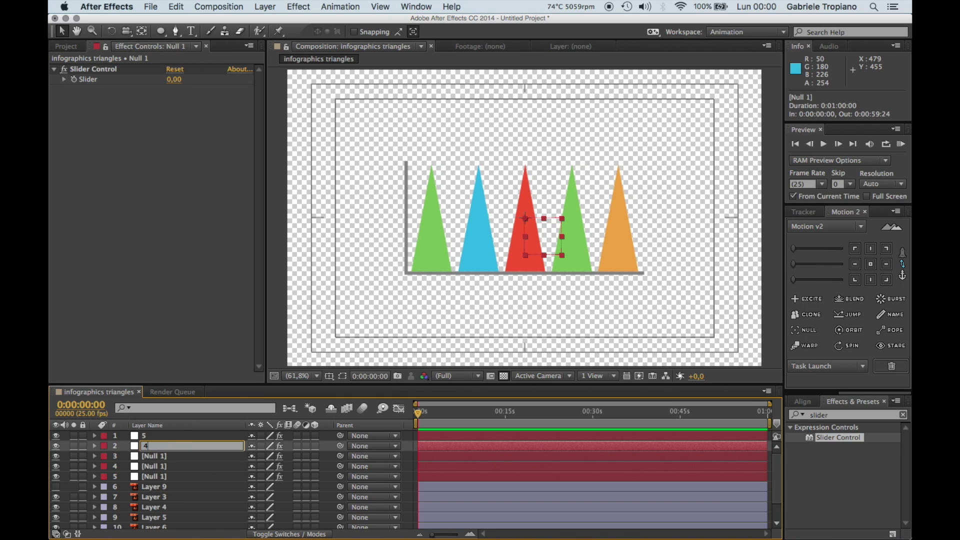
key("Return")
left_click(196, 457)
key("Return")
type("3")
key("Return")
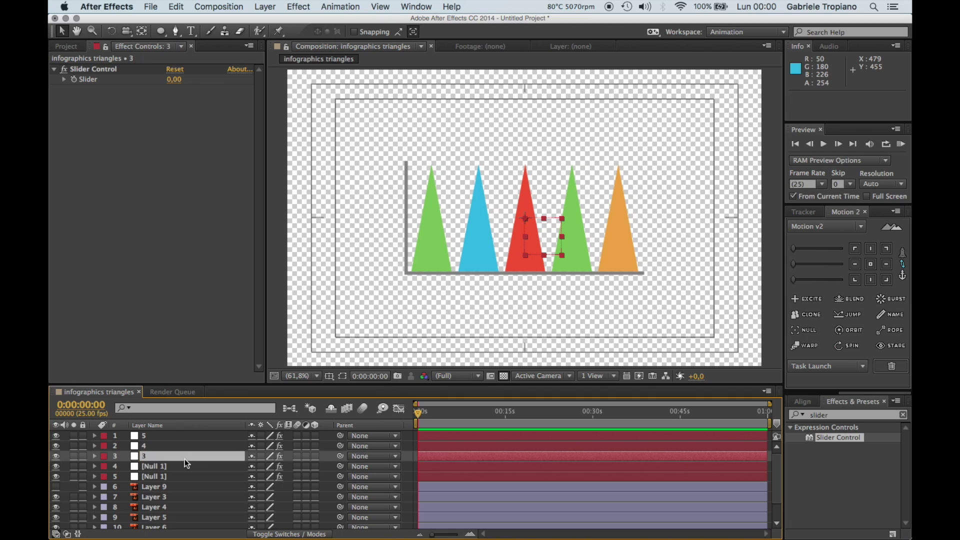
Rename the remaining two null layers 2 and 1
left_click(188, 466)
key("Return")
type("2")
key("Return")
left_click(189, 476)
key("Return")
type("1")
key("Return")
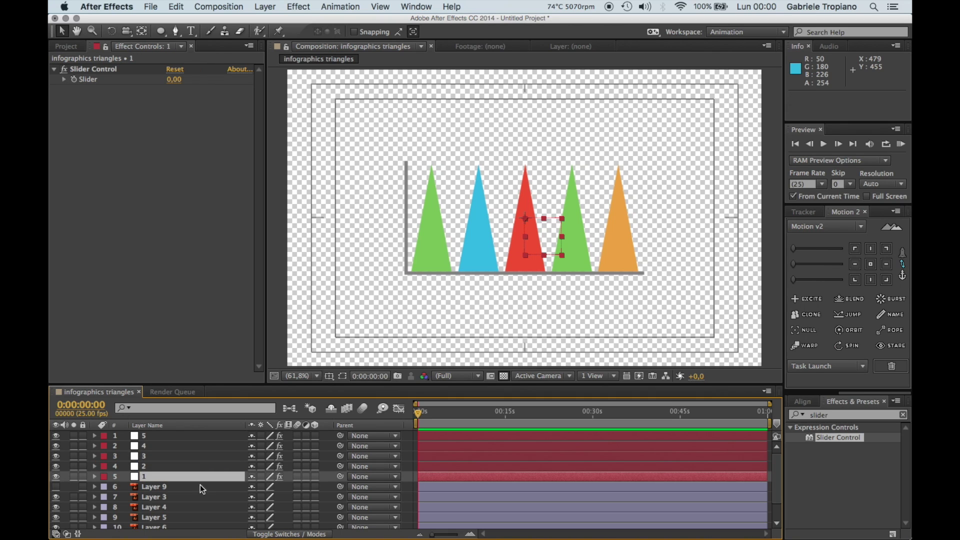
scroll(200, 498, "down", 2)
Show Layer 8's Scale and drag the red triangle's anchor point down to its base
left_click(181, 525)
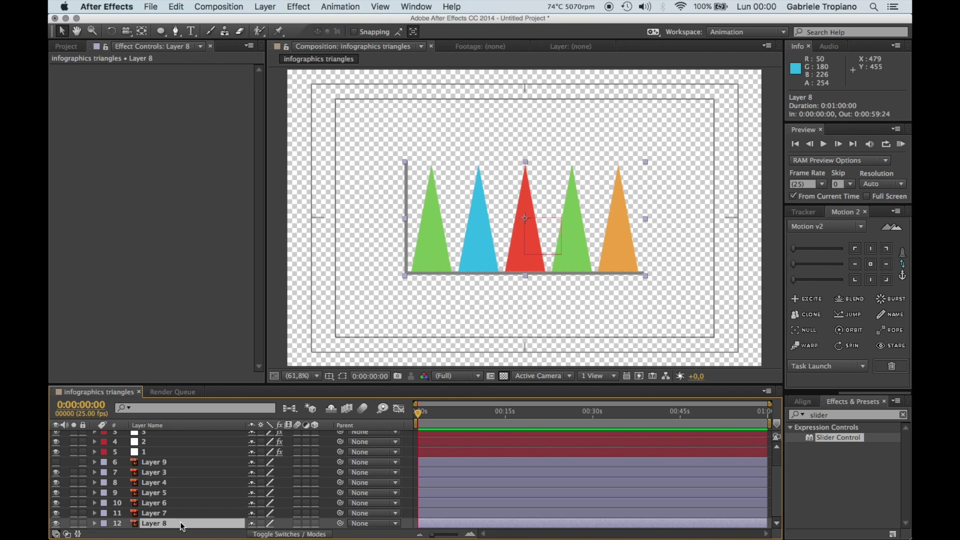
key("s")
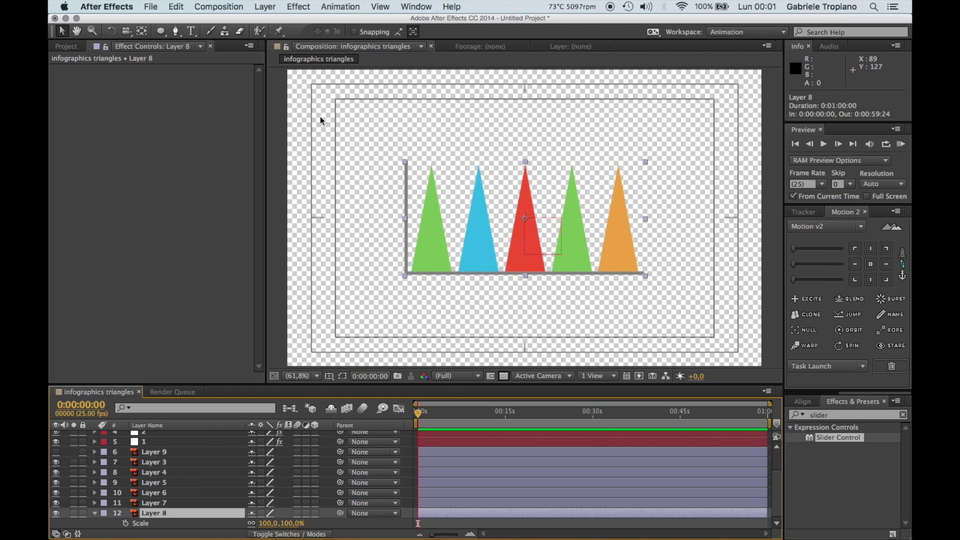
left_click(142, 31)
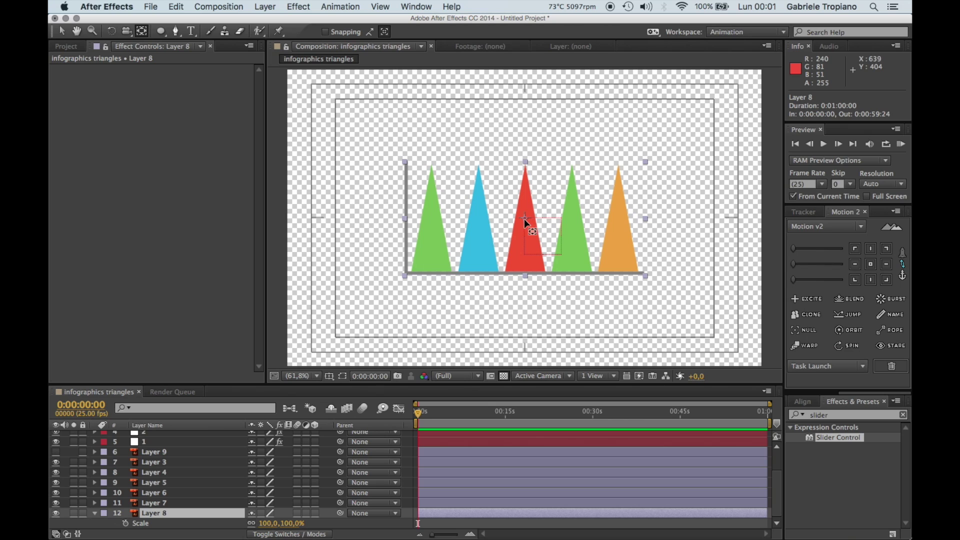
left_click_drag(524, 218, 524, 273)
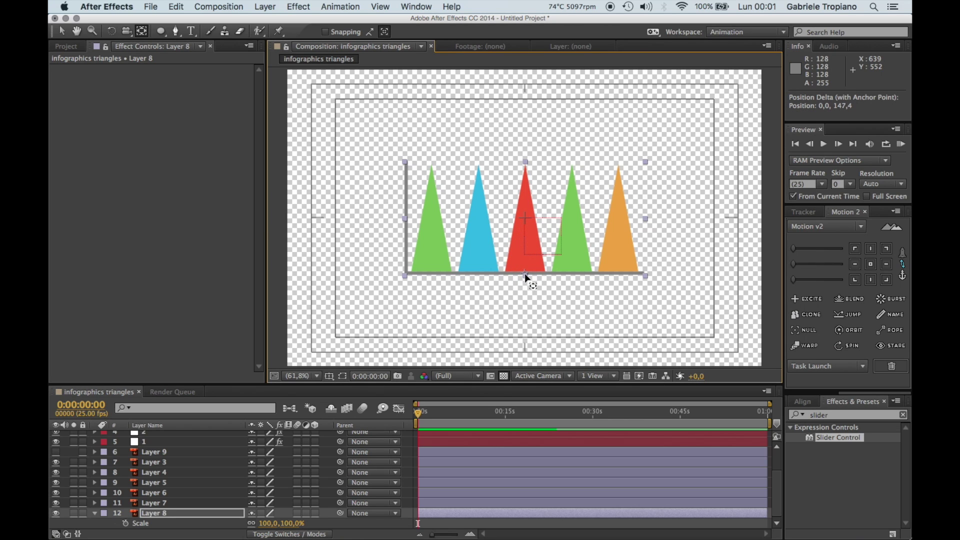
left_click(62, 31)
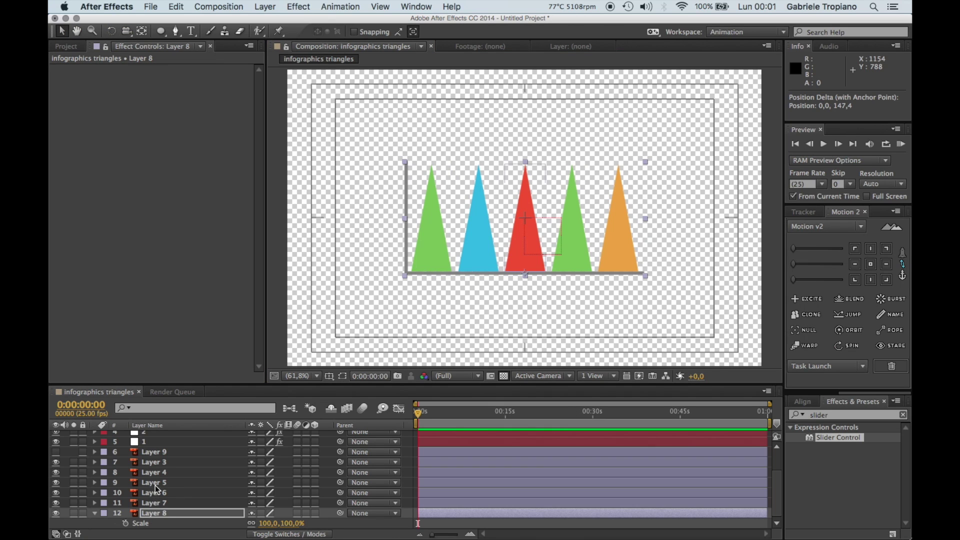
Set bottom-centre anchor points for Layers 3 through 8, and toggle Layer 9's visibility
left_click(158, 462)
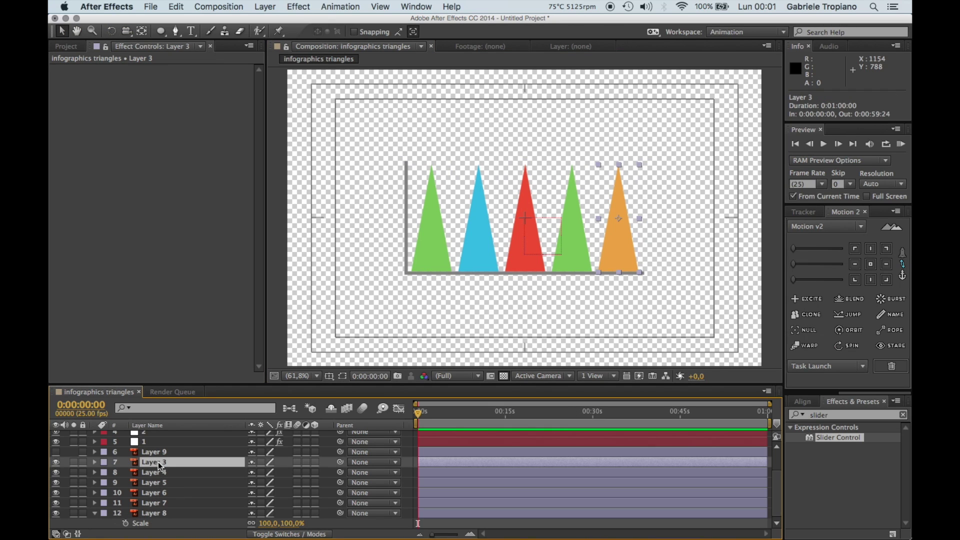
left_click(161, 513, "shift")
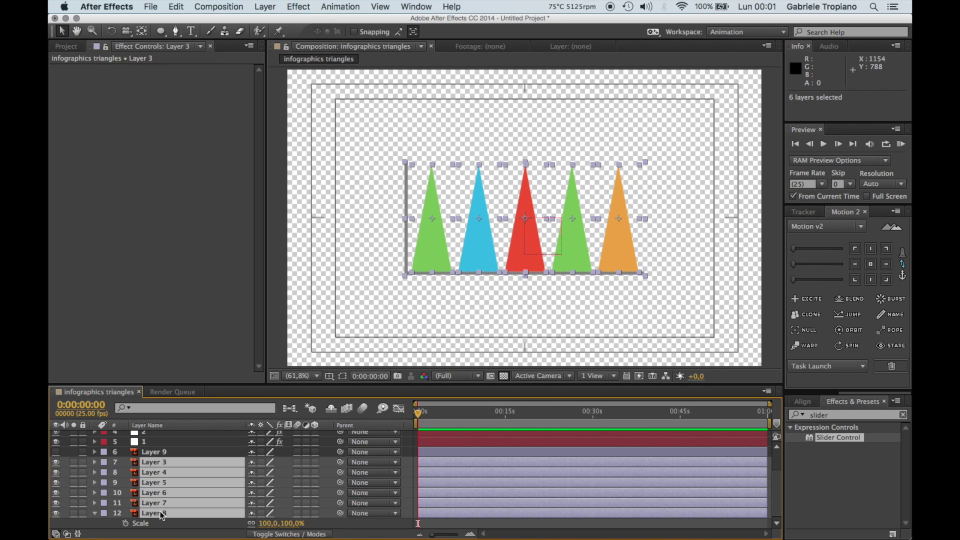
left_click(871, 281)
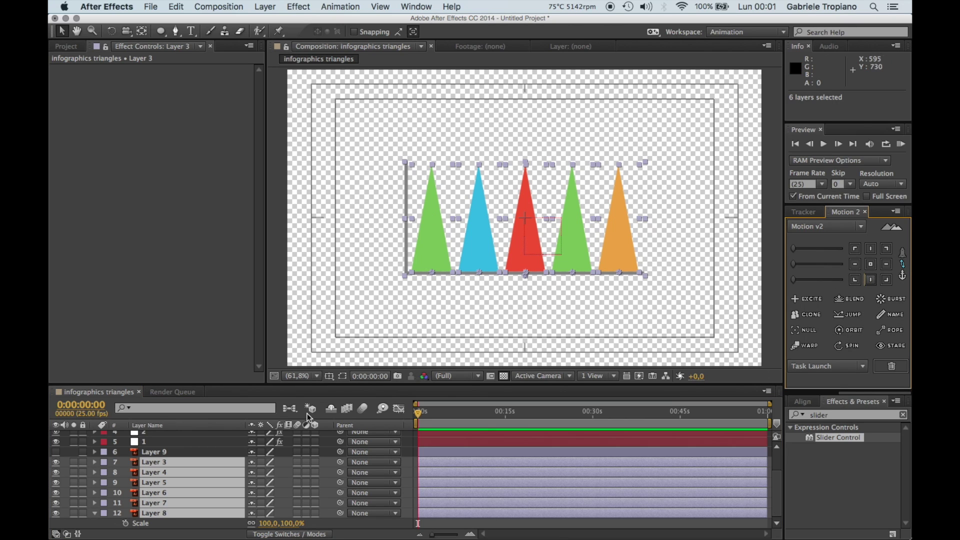
left_click(179, 457)
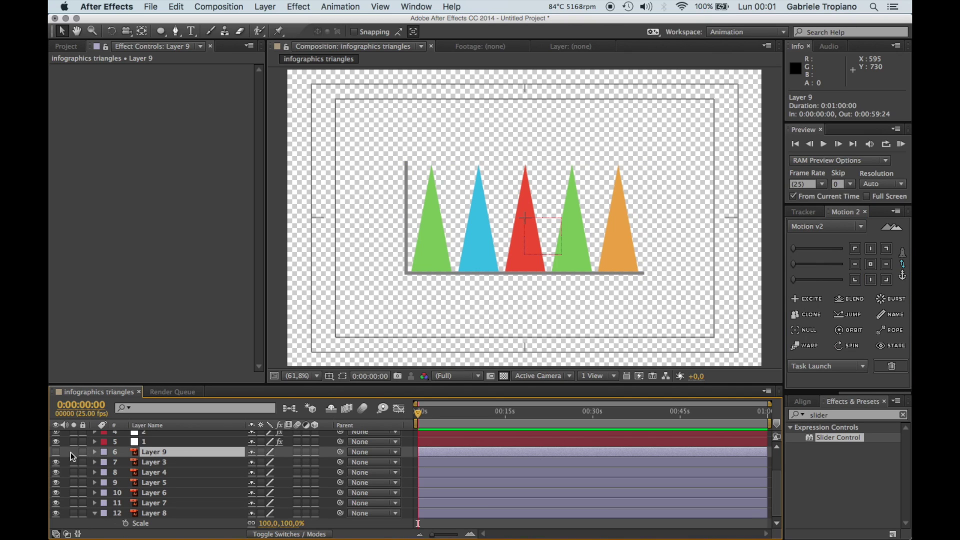
left_click_drag(56, 452, 57, 463)
left_click(56, 462)
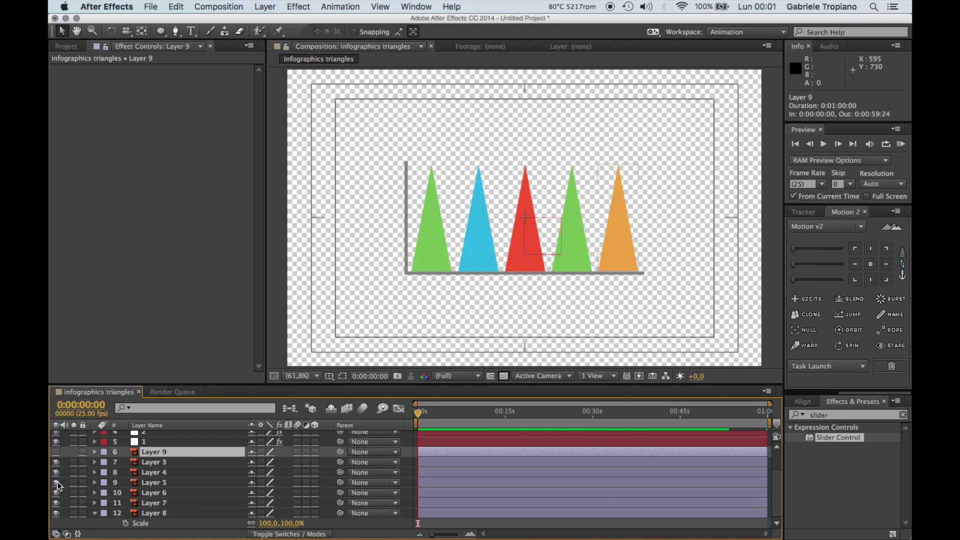
Lock the grey axis Layer 8 and collapse its properties
left_click(57, 513)
left_click(57, 513)
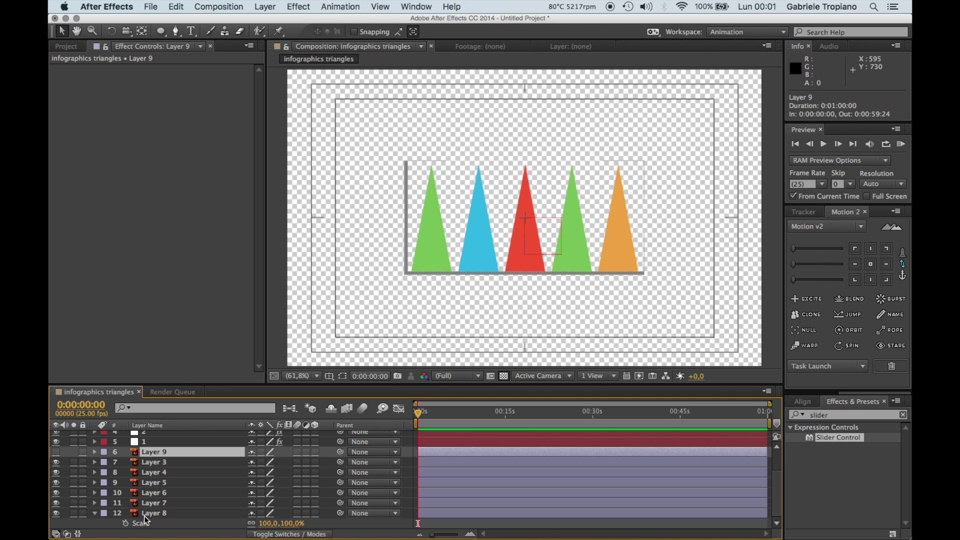
left_click(160, 516)
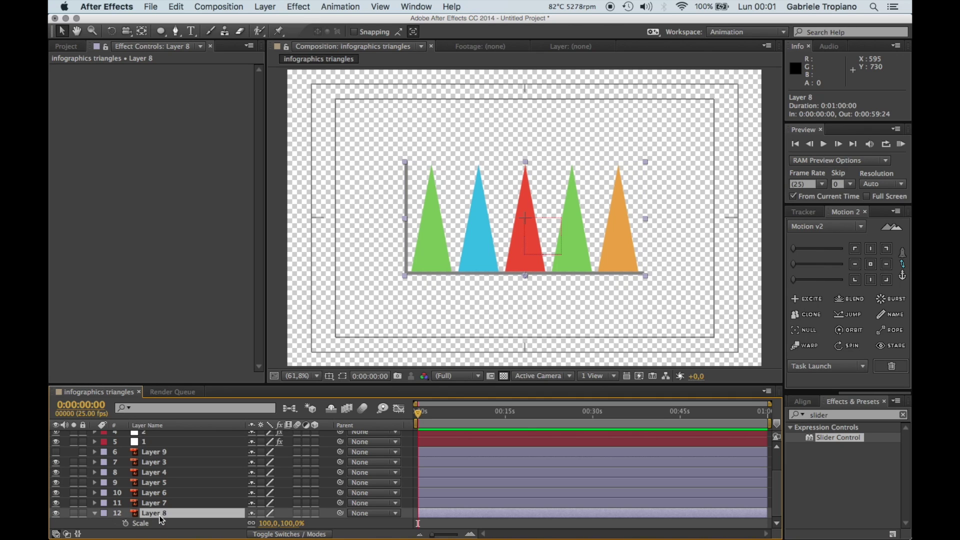
left_click(83, 513)
left_click(92, 513)
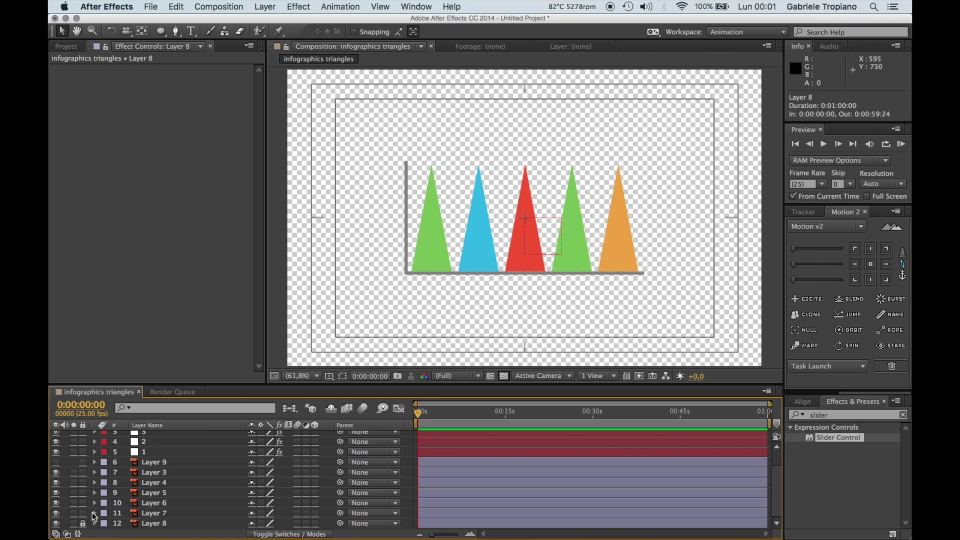
Unlink the width and height of Layer 7's Scale property
left_click(162, 517)
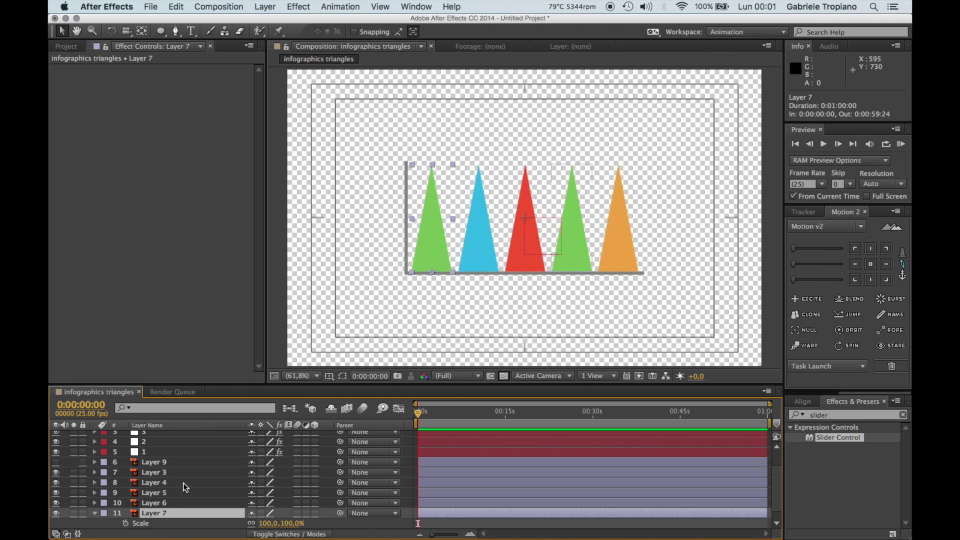
key("s")
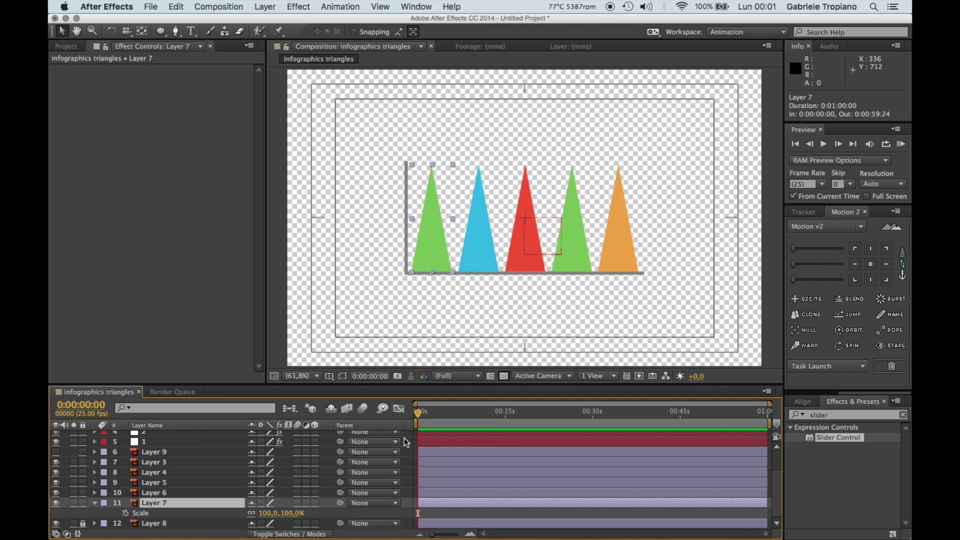
left_click(251, 514)
left_click_drag(268, 518, 292, 520)
key("super+z")
key("Return")
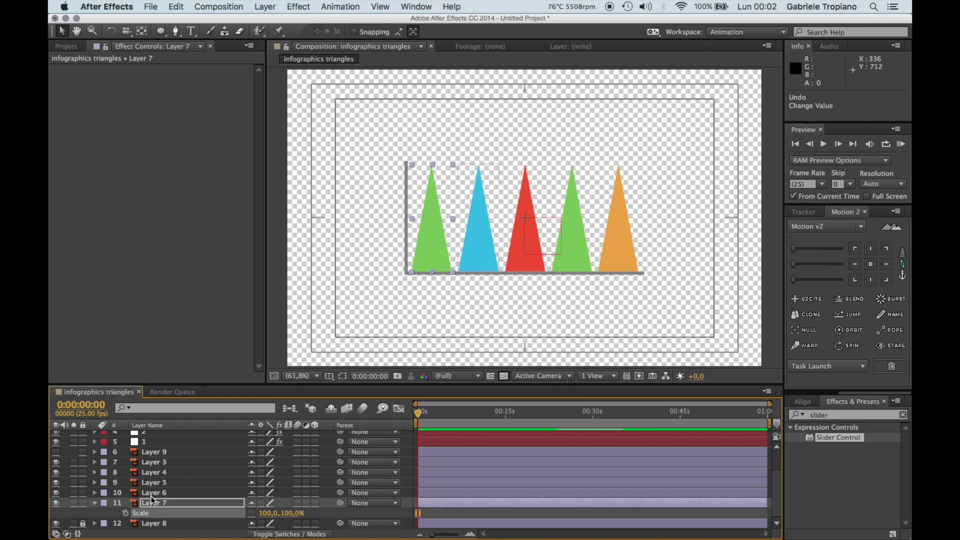
Add a Scale expression to Layer 7 and pick-whip it to null 1's Slider
left_click(126, 514, "alt")
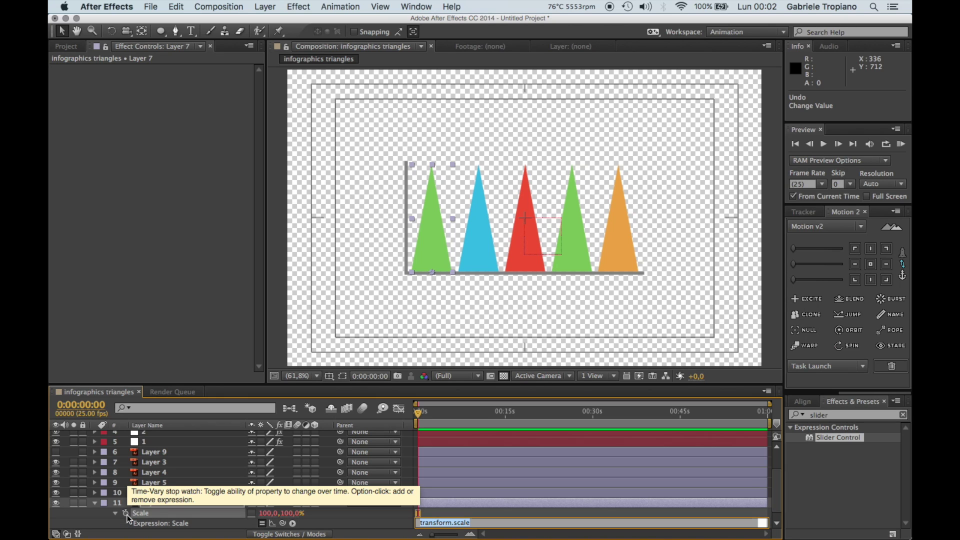
left_click(229, 470)
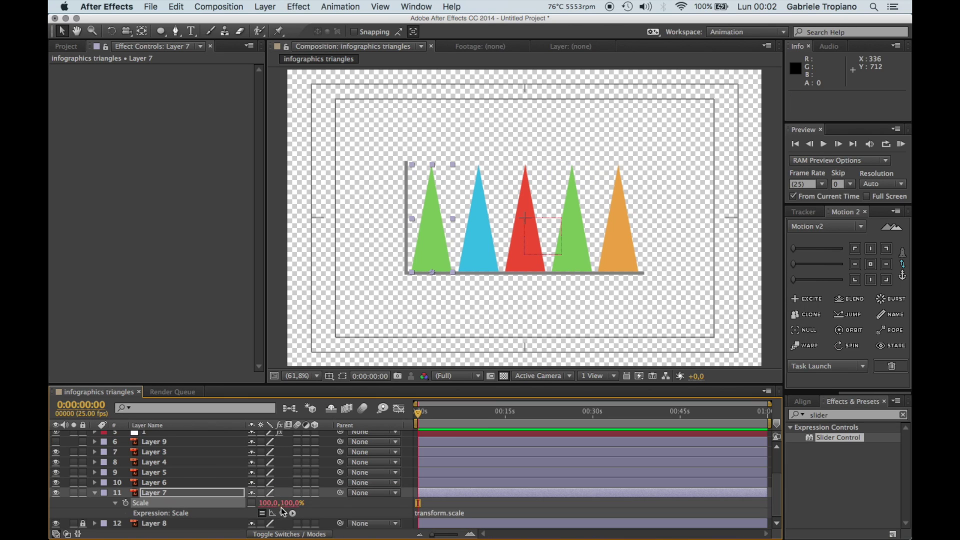
scroll(226, 475, "up", 3)
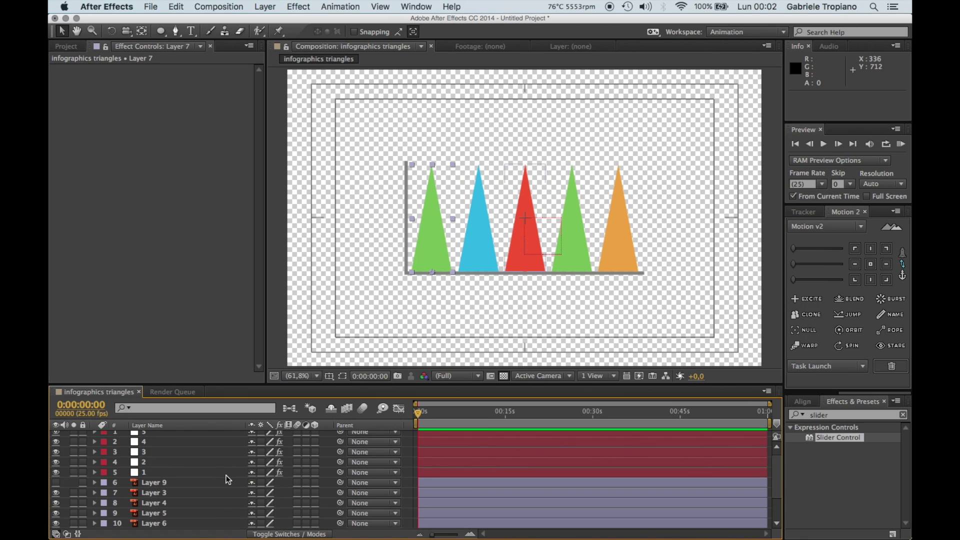
left_click(212, 478)
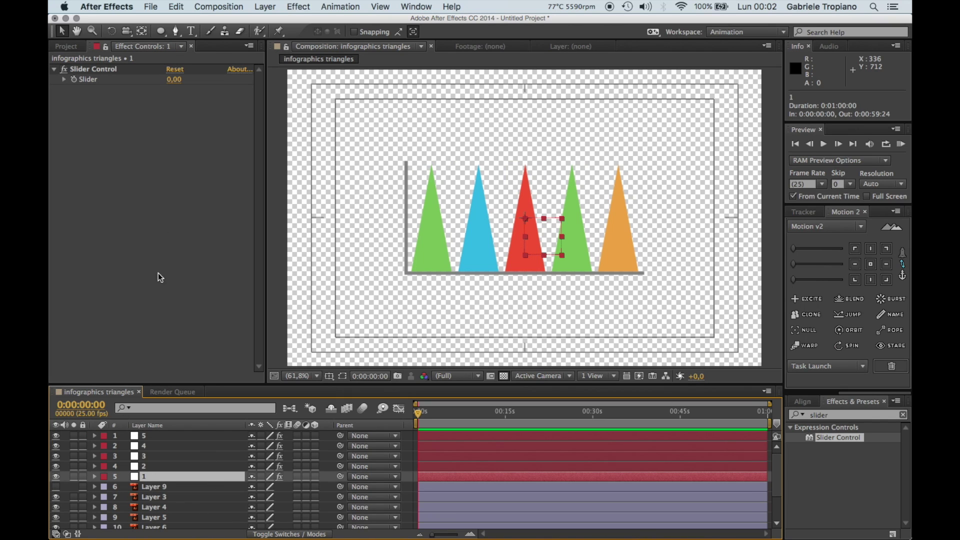
scroll(212, 464, "down", 3)
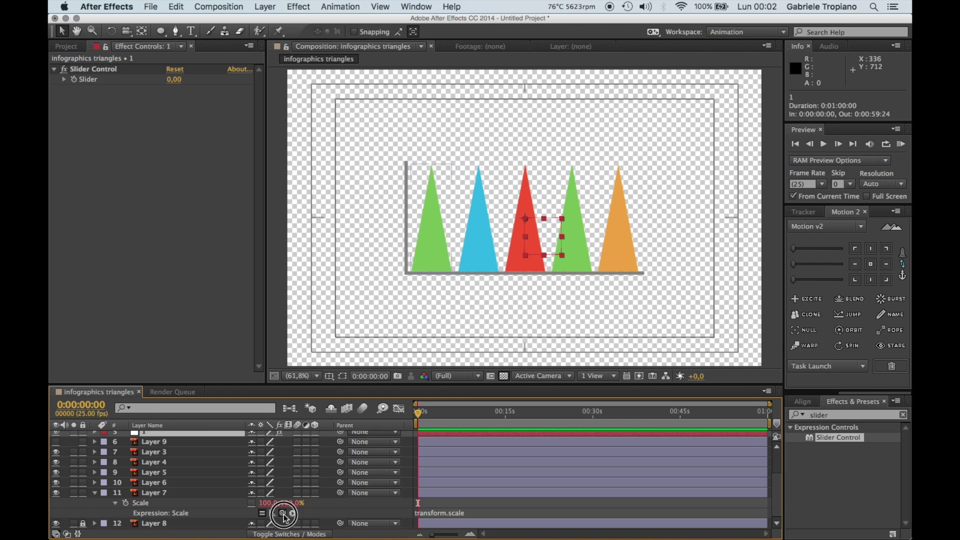
left_click_drag(283, 514, 96, 84)
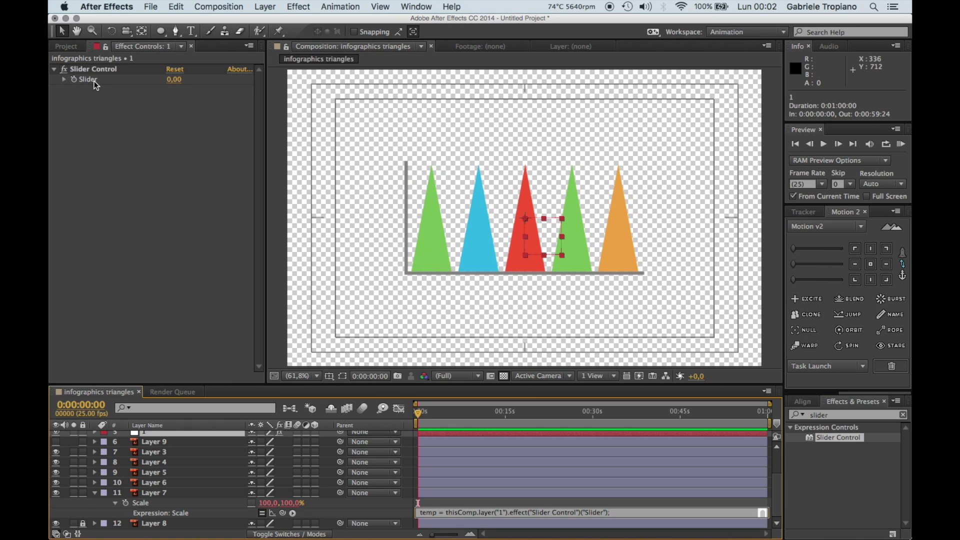
Paste the slider-linked Scale expression onto the blue, red and orange triangle layers
key("ctrl+v")
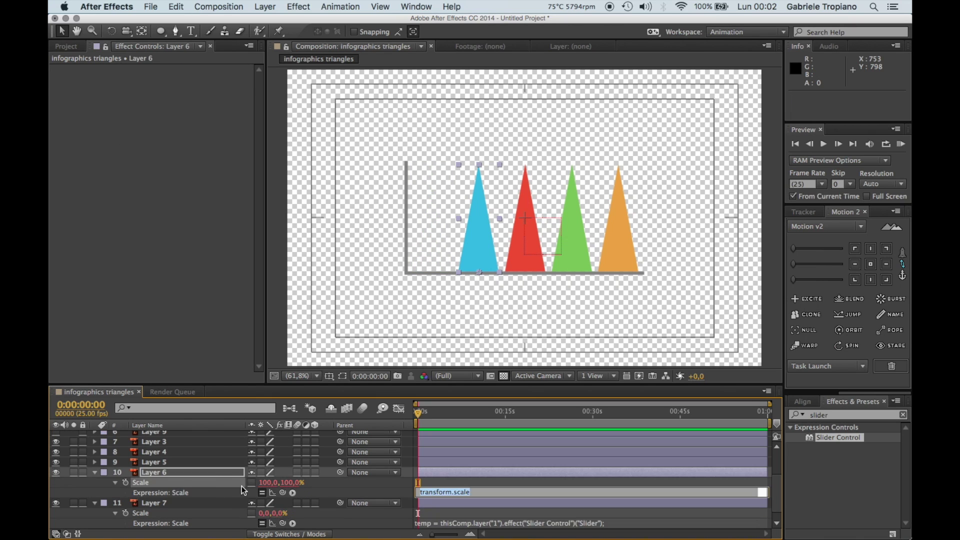
key("ctrl+v")
left_click(134, 504)
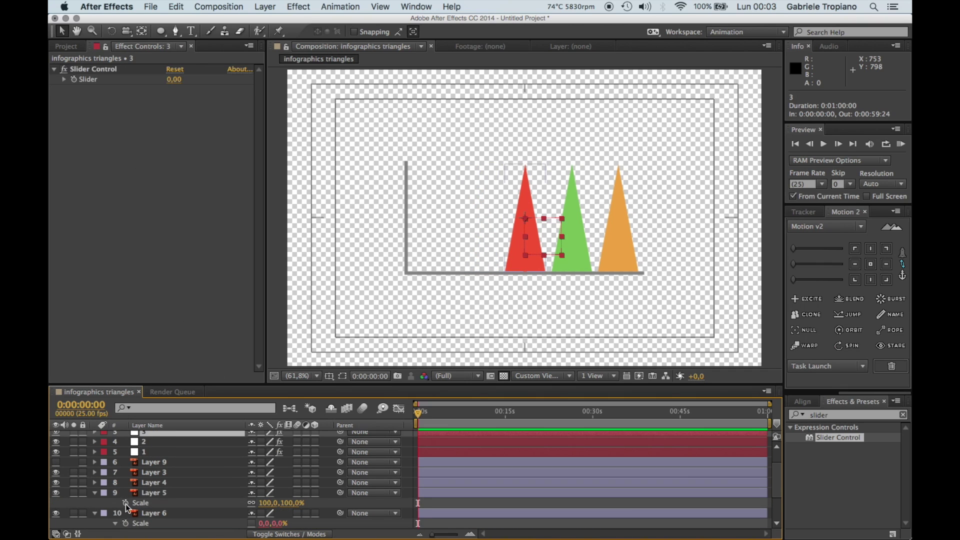
key("ctrl+v")
left_click(138, 517)
left_click(209, 436)
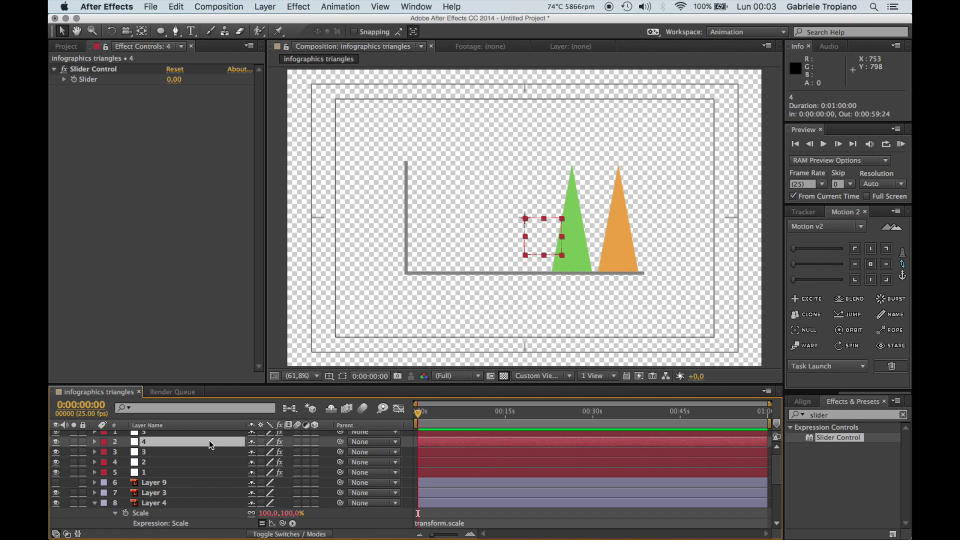
left_click(224, 497)
key("ctrl+v")
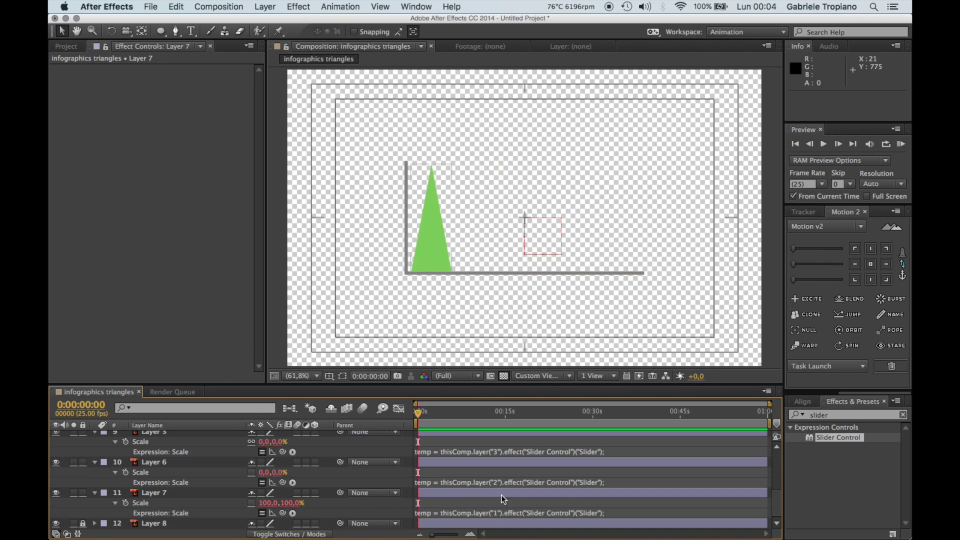
Edit Layer 7's Scale expression so it reads [100, temp]
left_click(551, 508)
left_click(568, 512)
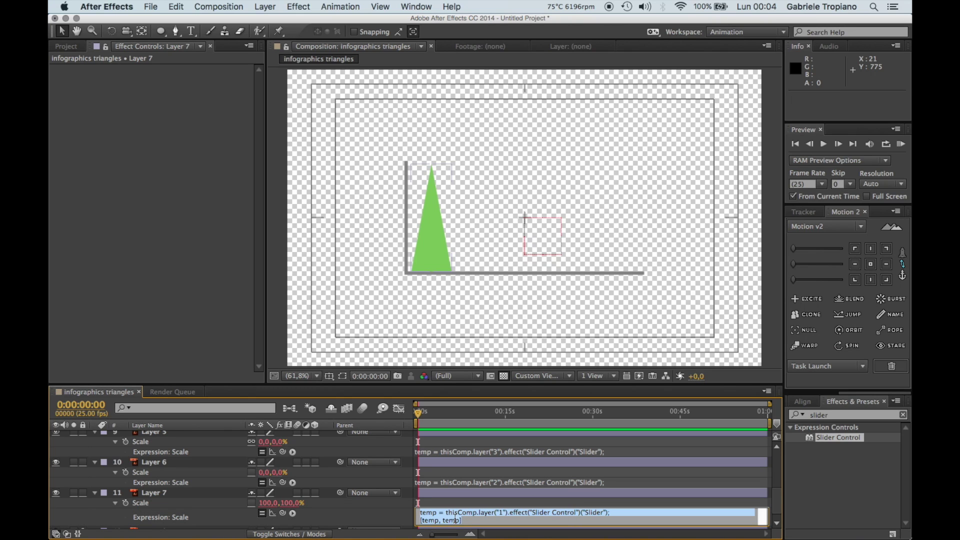
left_click(438, 520)
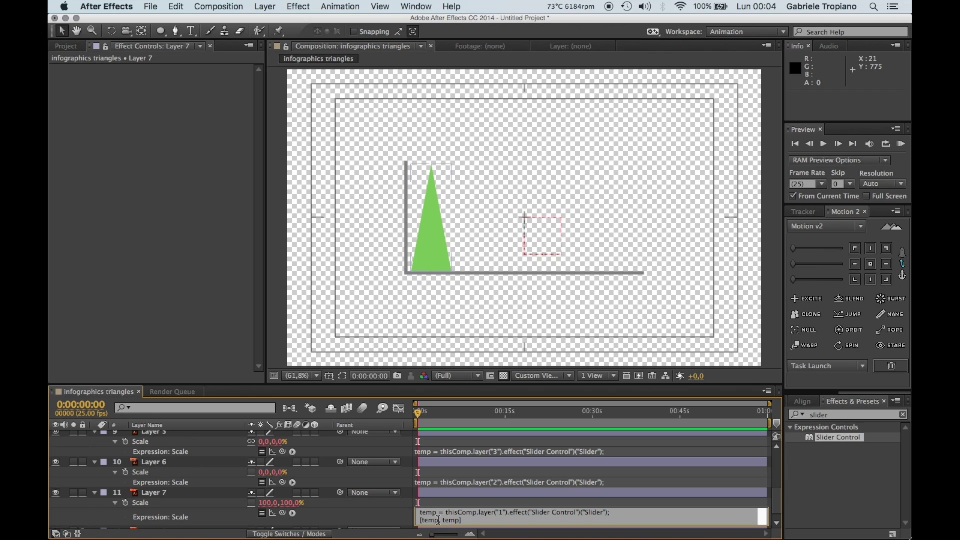
left_click_drag(438, 520, 423, 521)
type("100")
left_click(401, 521)
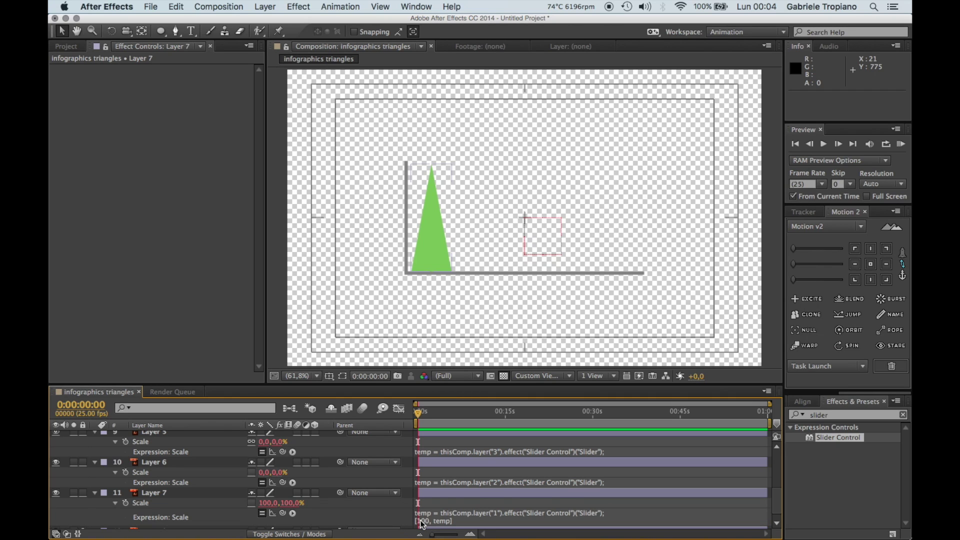
Change Layer 6's Scale expression to [100, temp] and copy that line
scroll(321, 487, "up", 5)
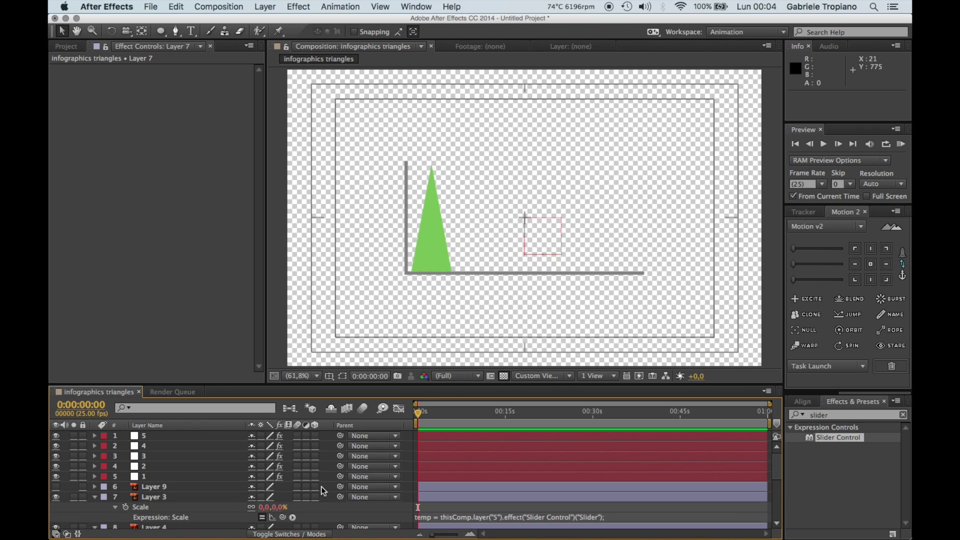
scroll(250, 480, "down", 5)
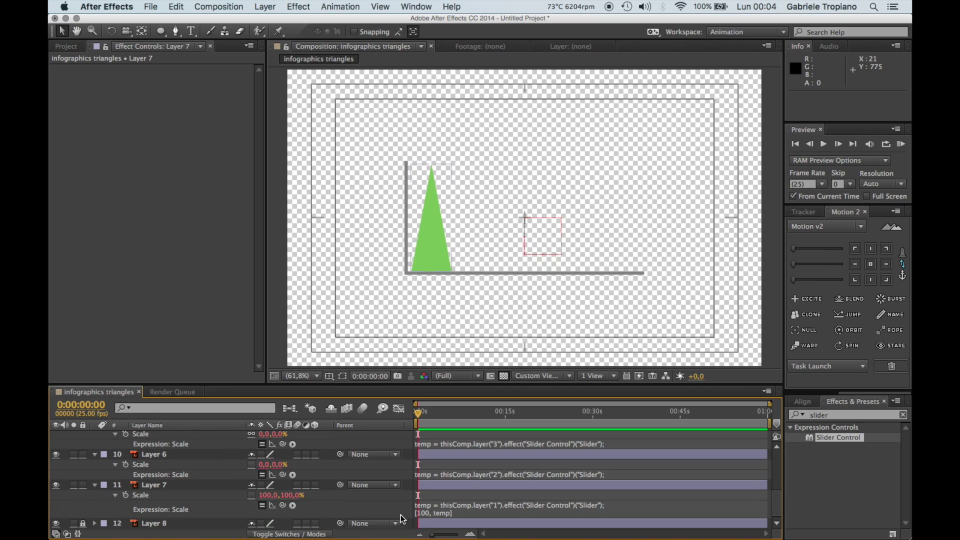
left_click(440, 474)
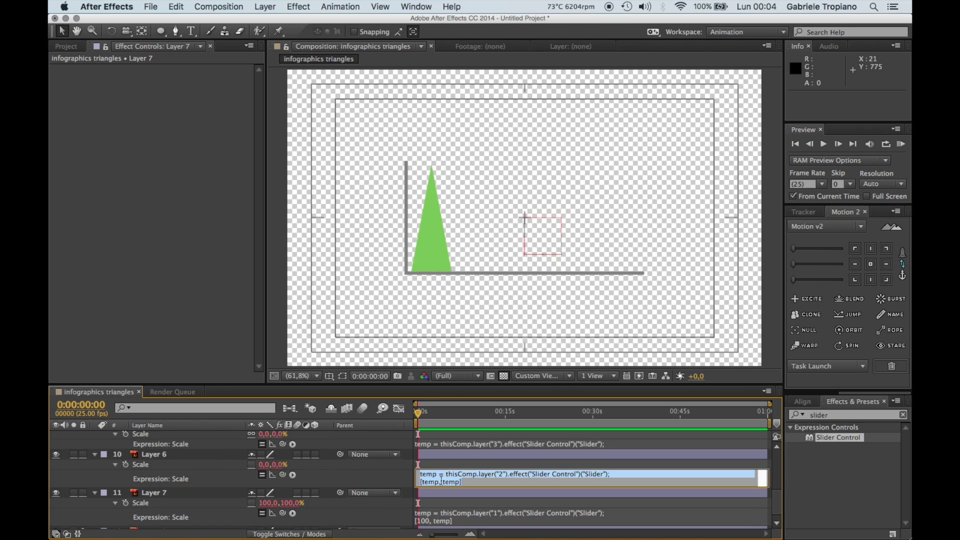
left_click(435, 482)
double_click(425, 483)
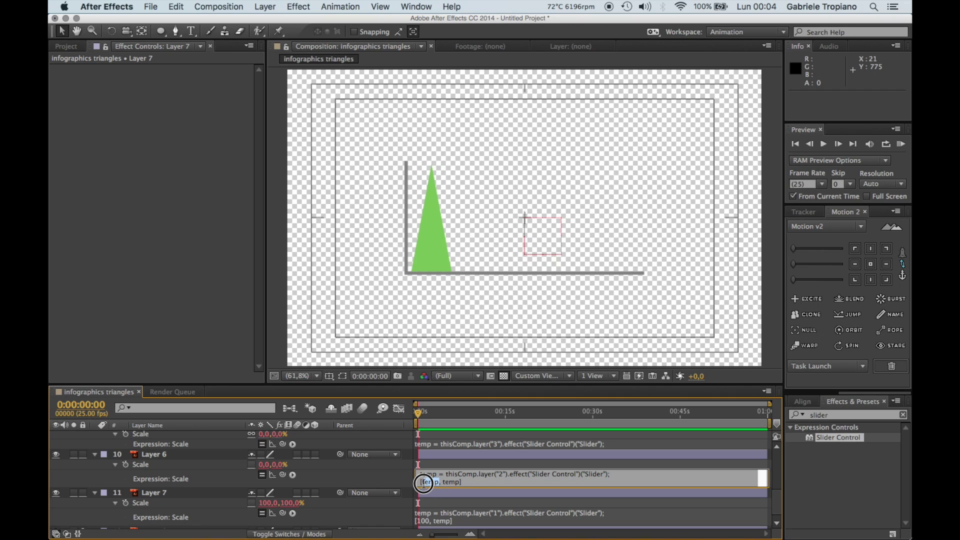
type("100")
left_click_drag(459, 482, 420, 482)
key("super+c")
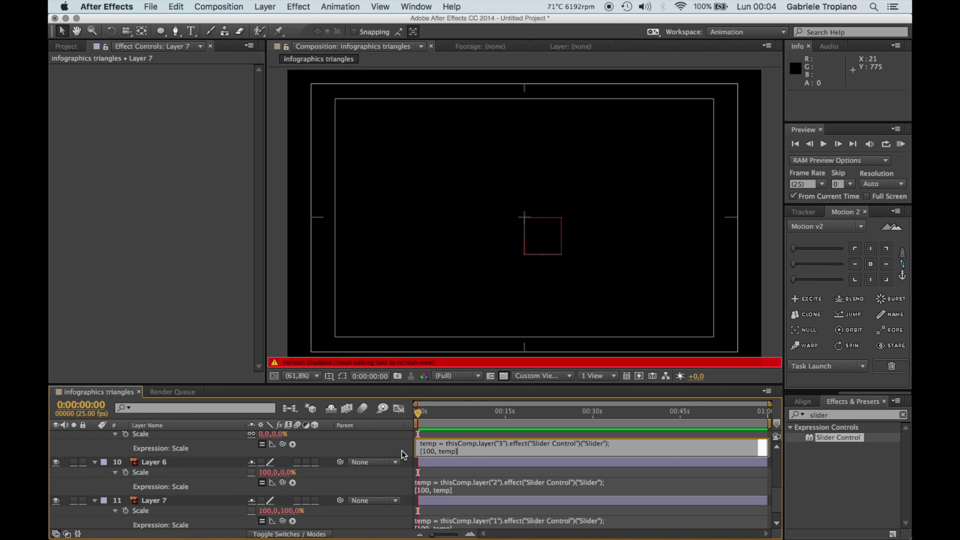
Paste [100, temp] over the second line of Layer 3's Scale expression
scroll(443, 445, "up", 2)
scroll(444, 447, "up", 2)
left_click(458, 461)
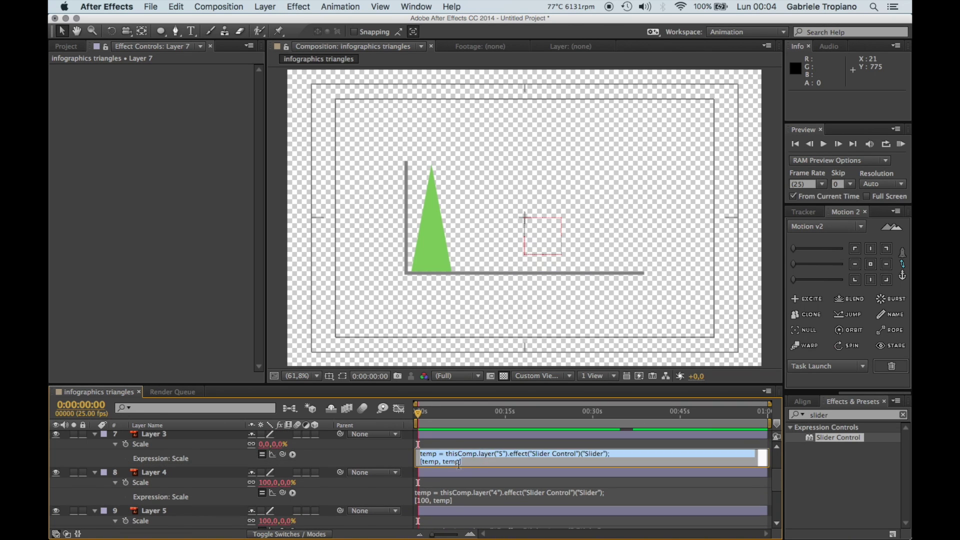
left_click_drag(458, 461, 422, 461)
key("super+v")
scroll(235, 459, "up", 3)
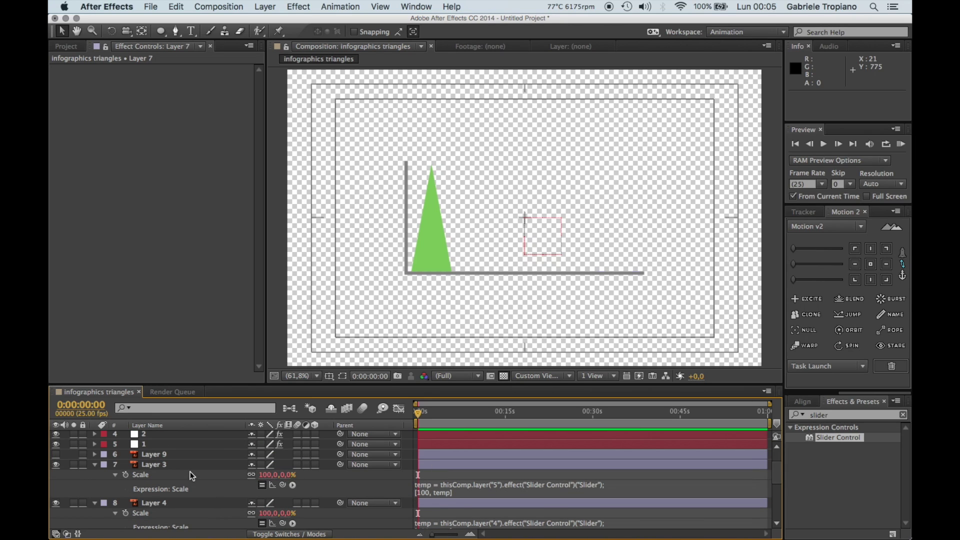
Set slider 1 to 1 and slider 2 to 100, revealing the blue triangle
left_click(179, 445)
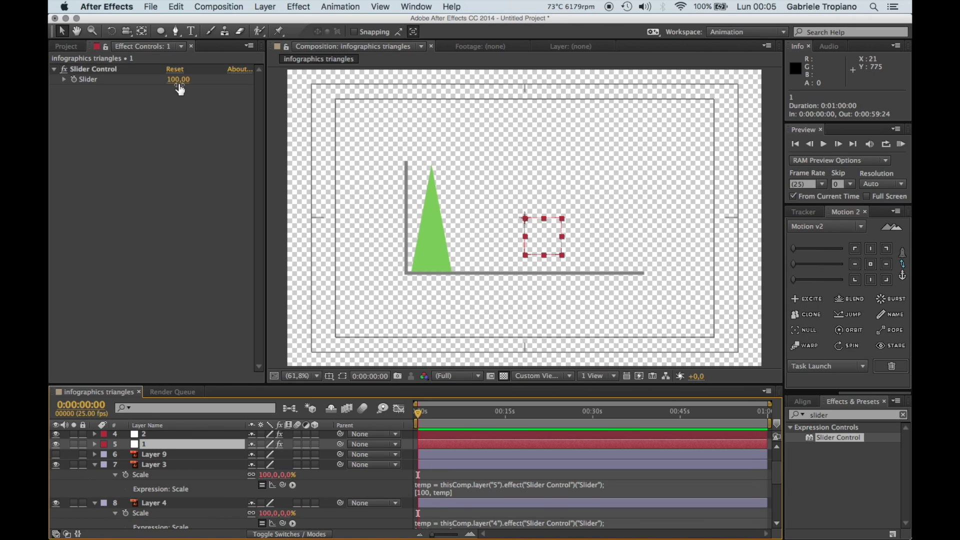
left_click_drag(177, 80, 199, 106)
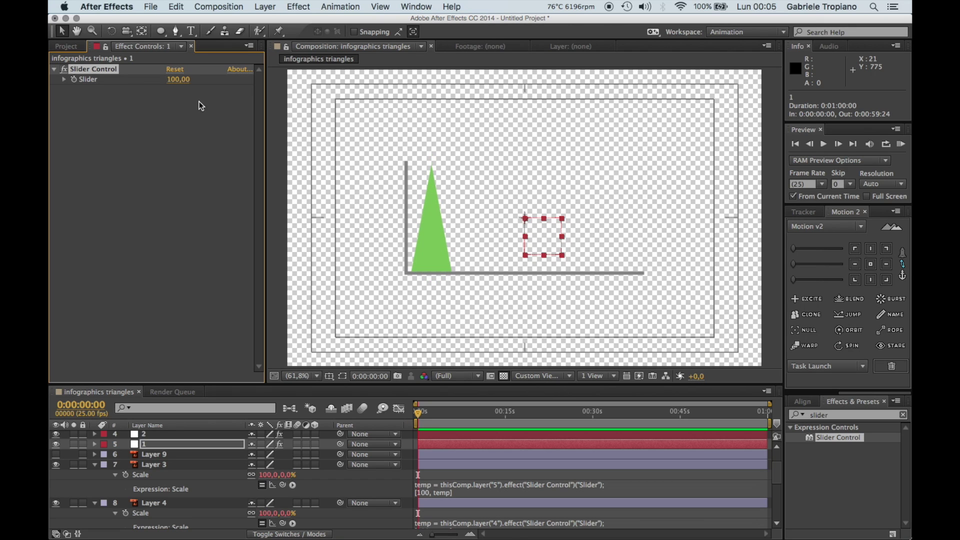
scroll(192, 445, "up", 3)
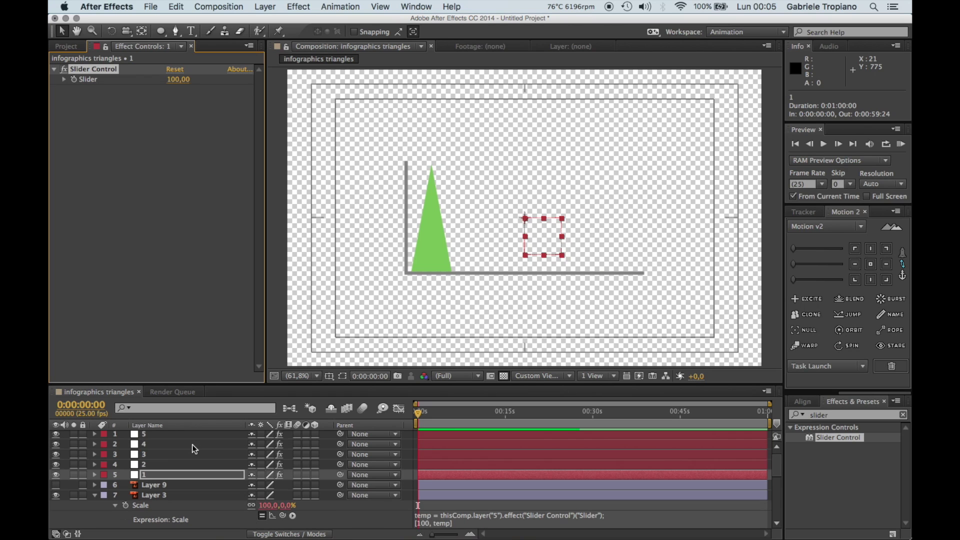
left_click(177, 466)
left_click(173, 80)
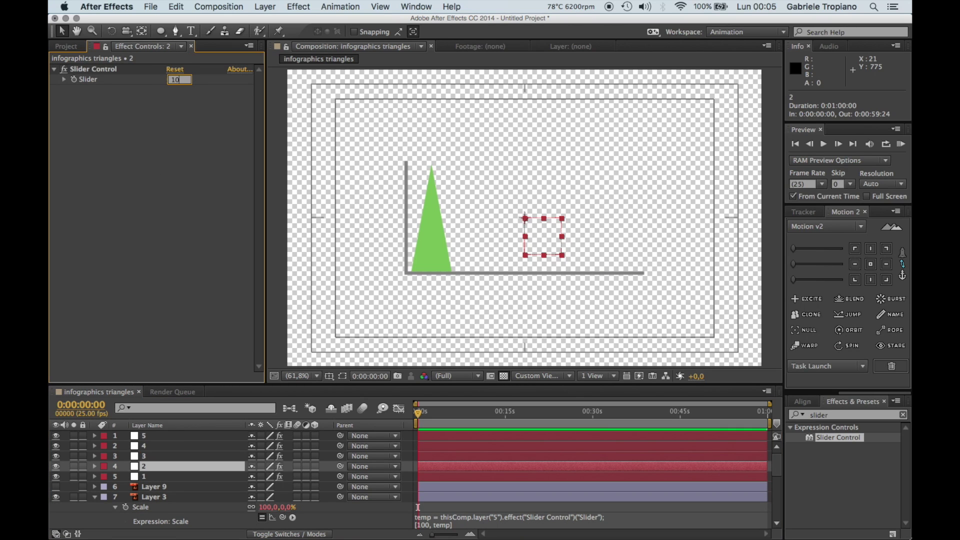
type("100")
key("Return")
Set sliders 3 and 4 to 100 and begin editing slider 5's value
left_click(158, 458)
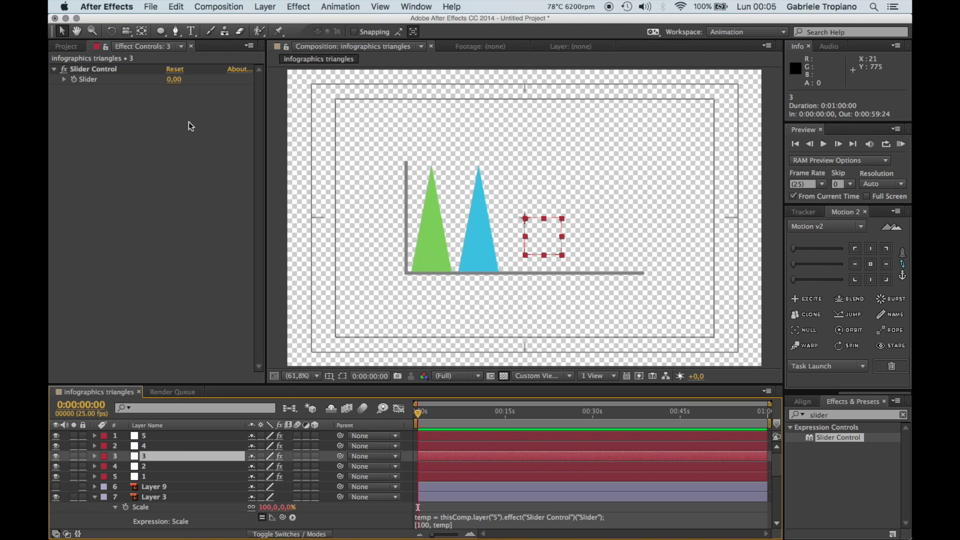
left_click(173, 80)
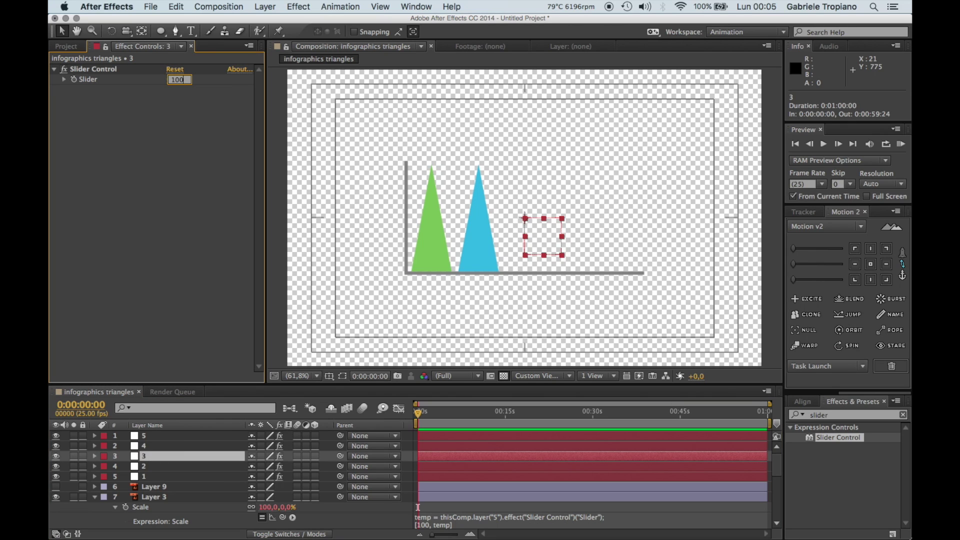
key("Return")
left_click(168, 447)
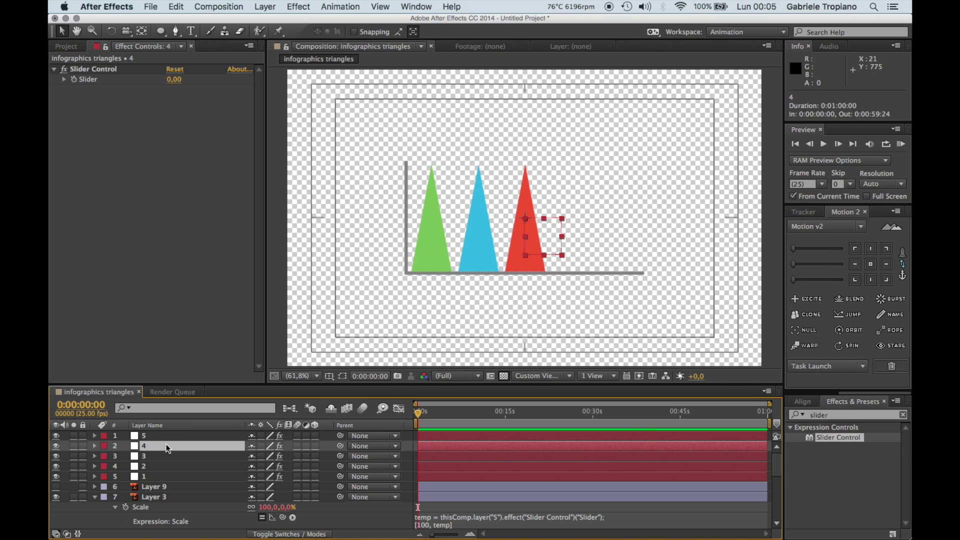
left_click(174, 80)
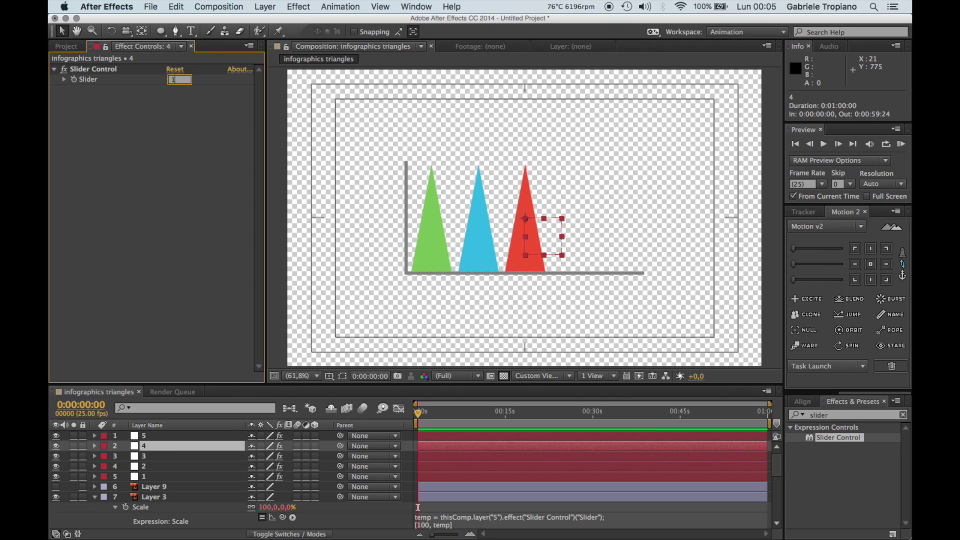
key("Return")
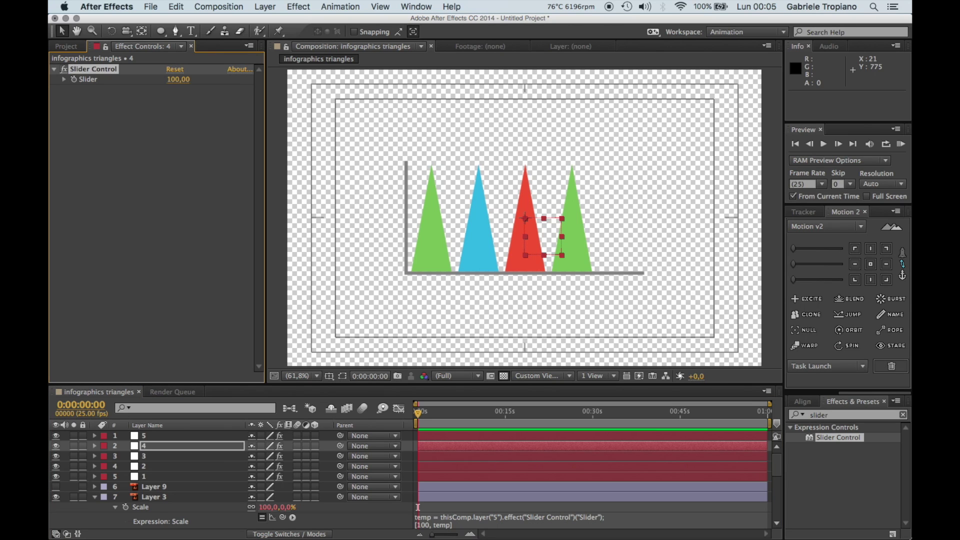
left_click(166, 437)
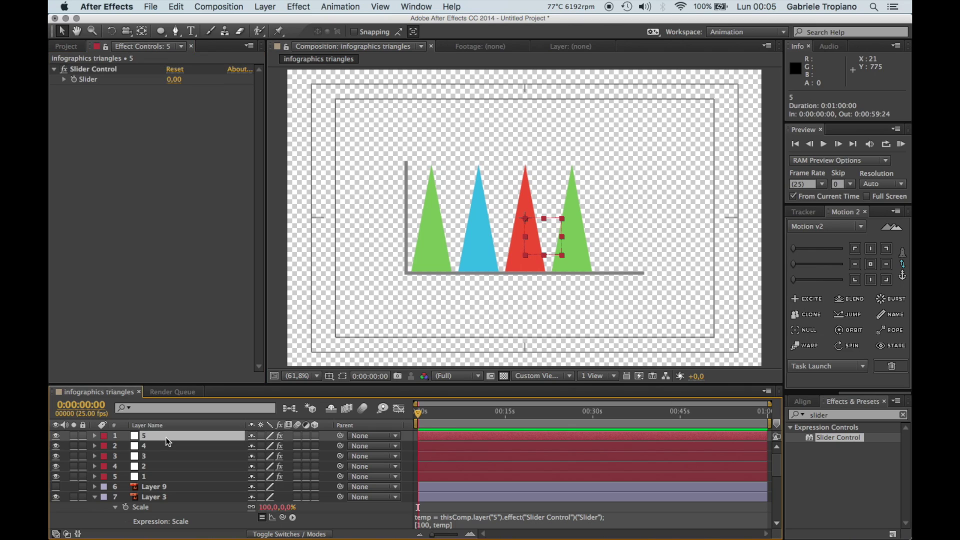
left_click(128, 79)
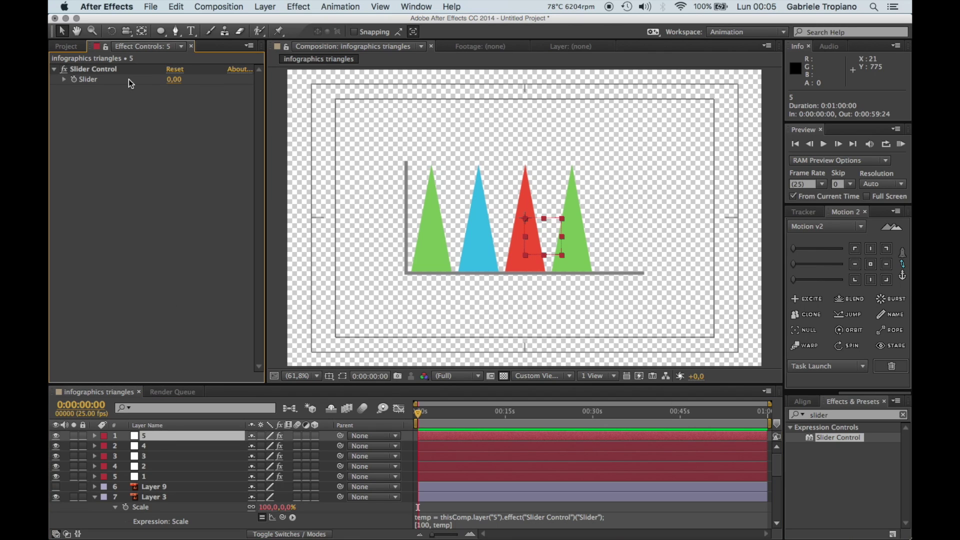
left_click(173, 79)
Commit slider 5 at 100 and draw a text box above the first green bar
key("Return")
left_click(191, 31)
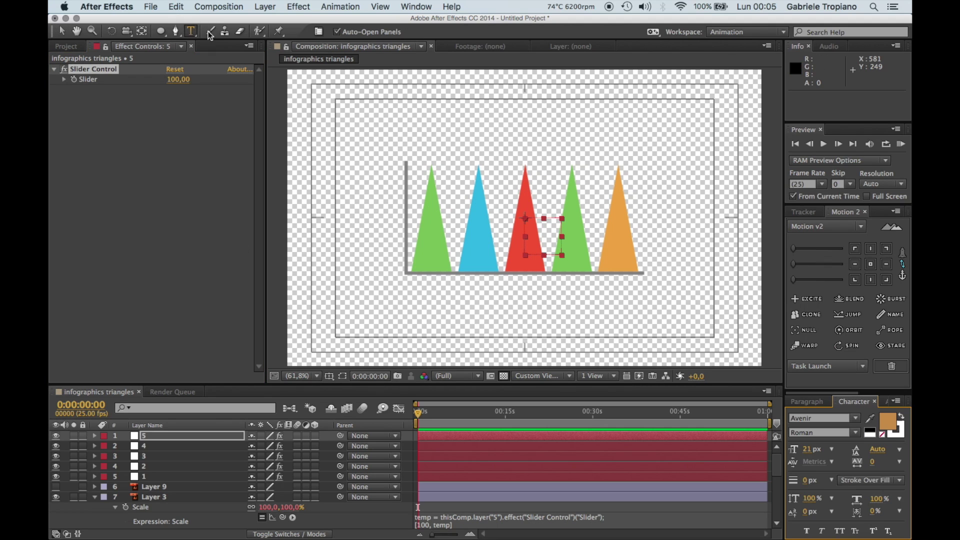
left_click_drag(429, 138, 455, 158)
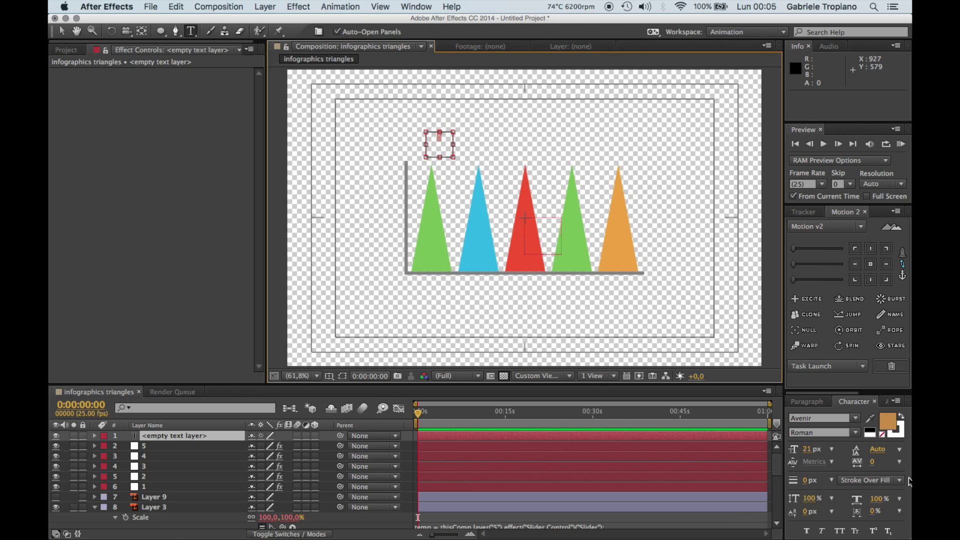
Set the text font to BentonSans Extra at about 61 px
left_click(847, 424)
type("60")
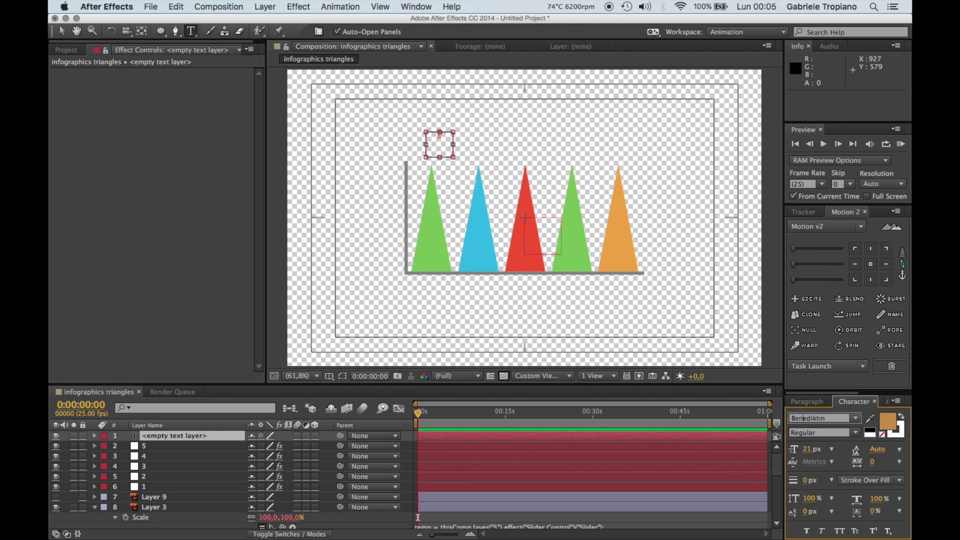
type("BentonSans Ext...")
key("Return")
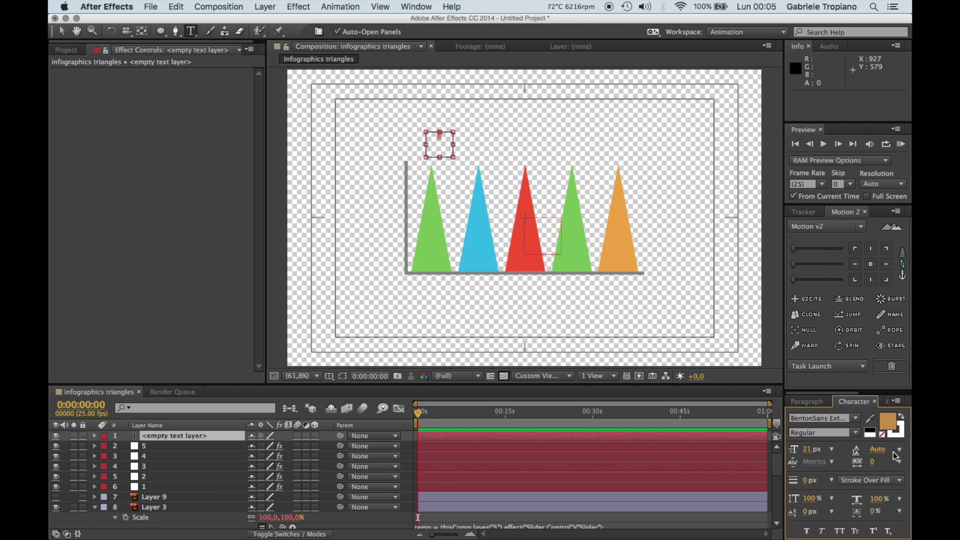
left_click_drag(807, 449, 833, 450)
Colour the 0 text grey (808080) sampled from the chart axis, and finish editing
left_click(888, 422)
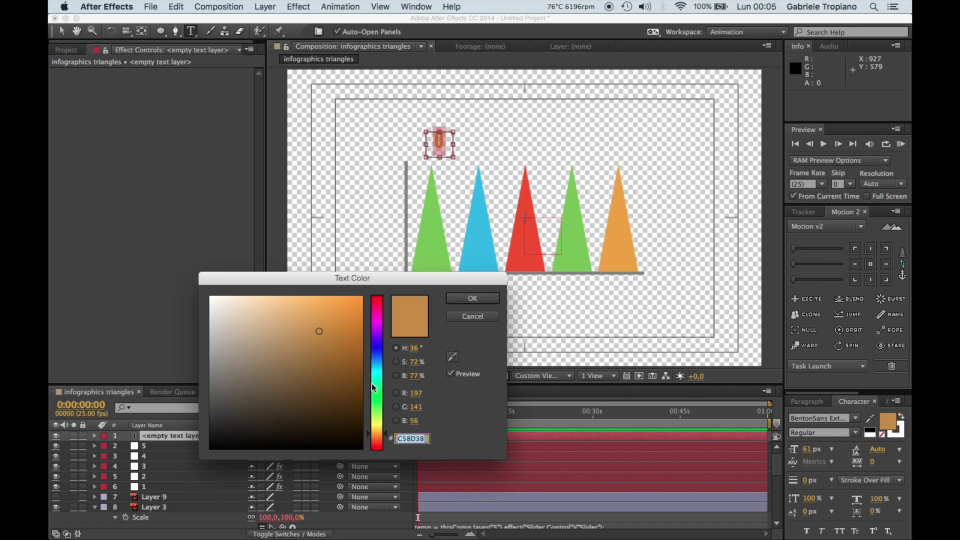
mouse_move(246, 375)
left_mouse_down()
mouse_move(220, 379)
mouse_move(187, 407)
mouse_move(210, 387)
left_mouse_up()
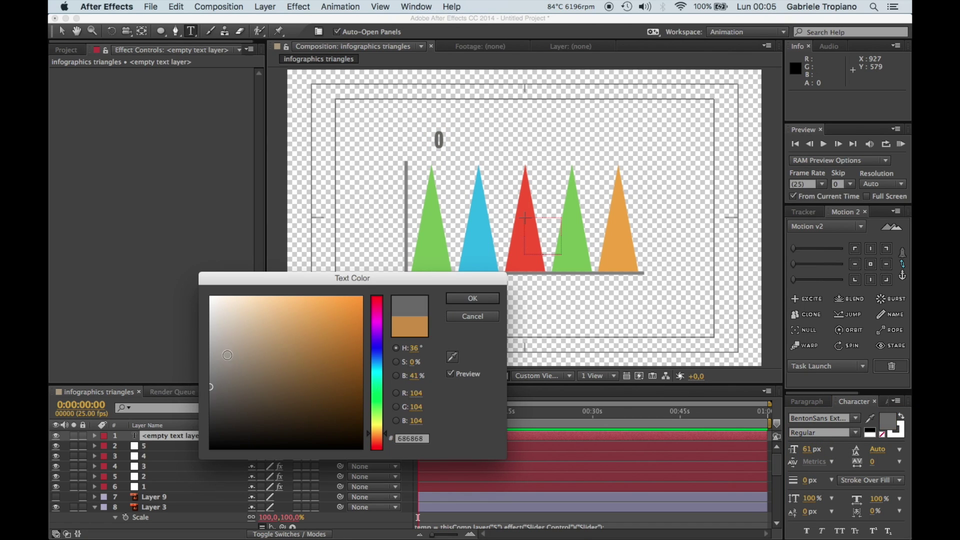
left_click(454, 352)
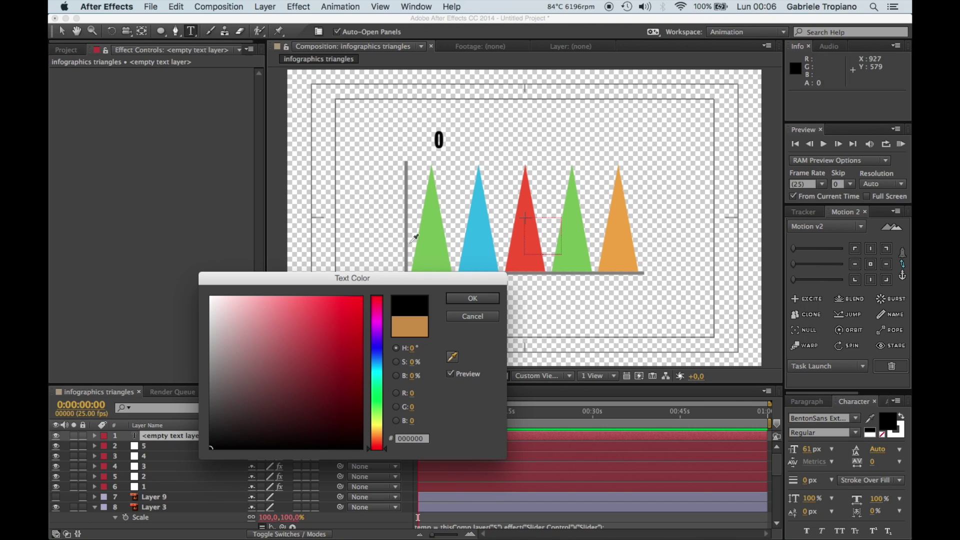
left_click(410, 233)
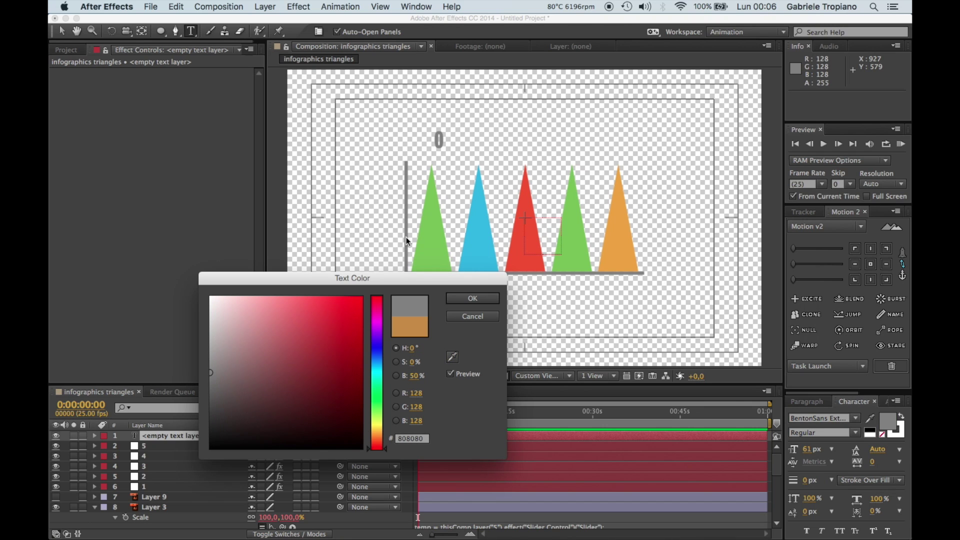
left_click(470, 298)
key("Escape")
key("v")
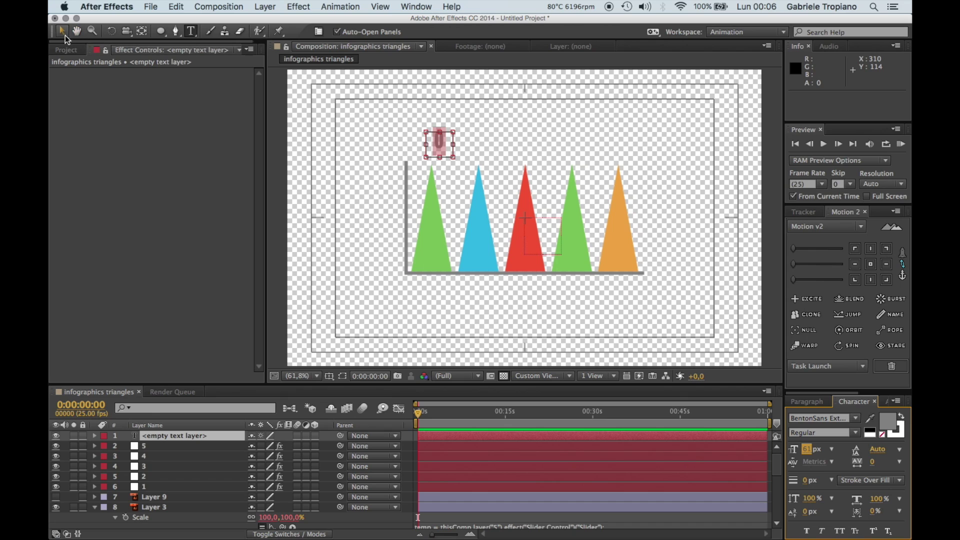
Centre the 0 label's anchor, place it above the first triangle and duplicate it
left_click(871, 265)
left_click_drag(440, 142, 433, 148)
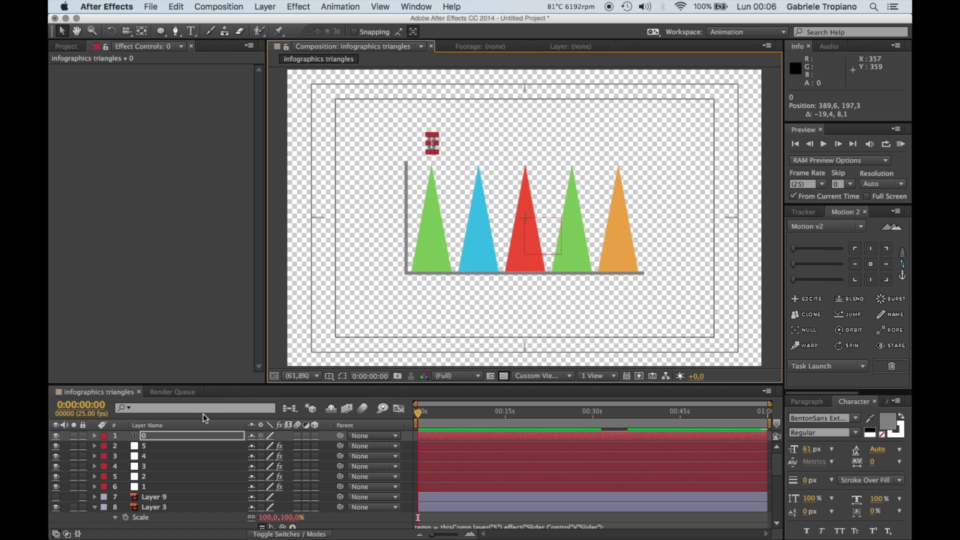
left_click(194, 435)
key("super+d")
key("super+d")
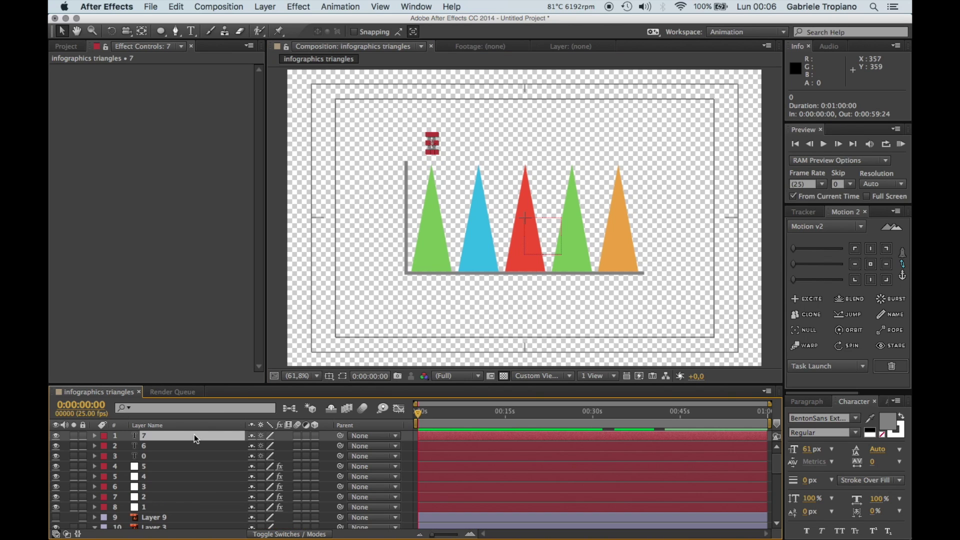
key("super+d")
key("super+d")
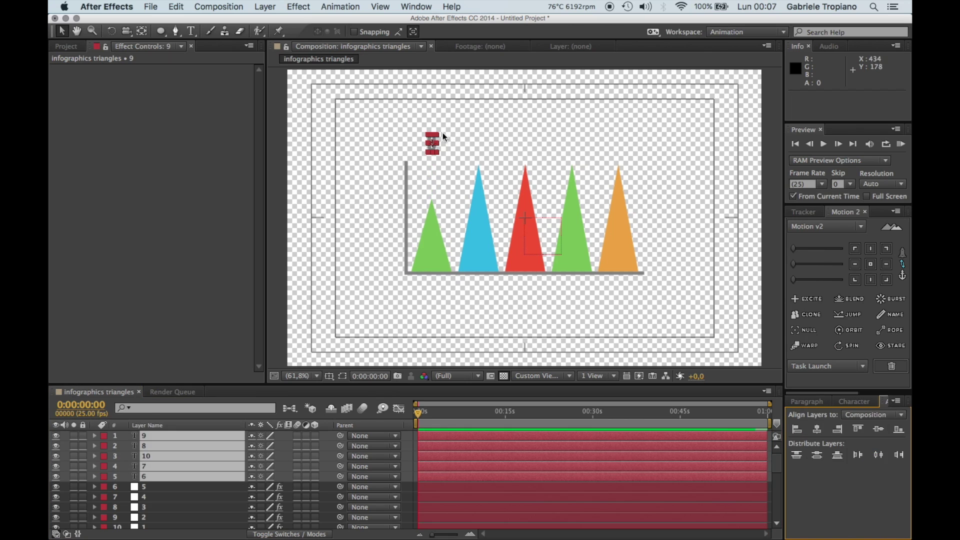
Drag the four 0 label copies over the orange, fourth, middle and blue triangles
left_click(435, 139)
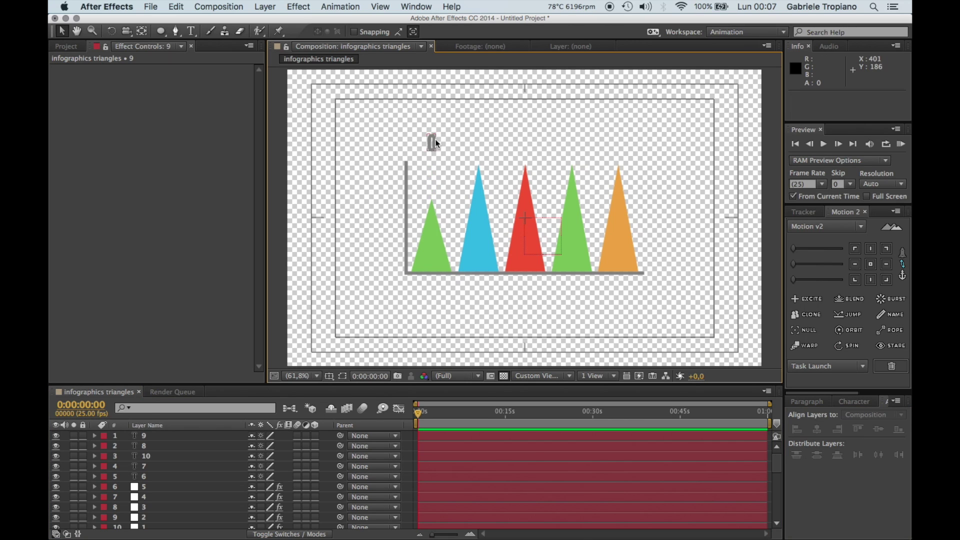
left_click_drag(435, 139, 585, 147)
left_click(545, 140)
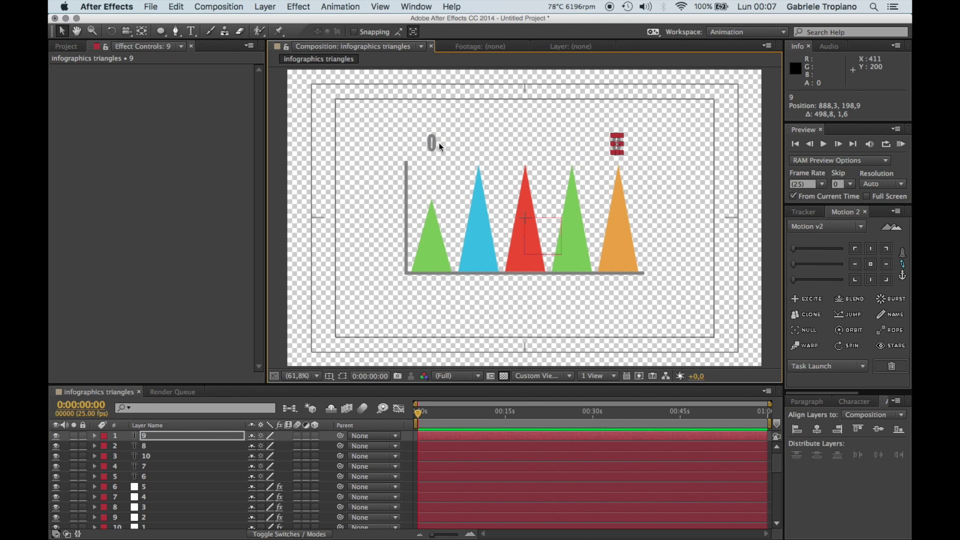
left_click_drag(431, 144, 572, 145)
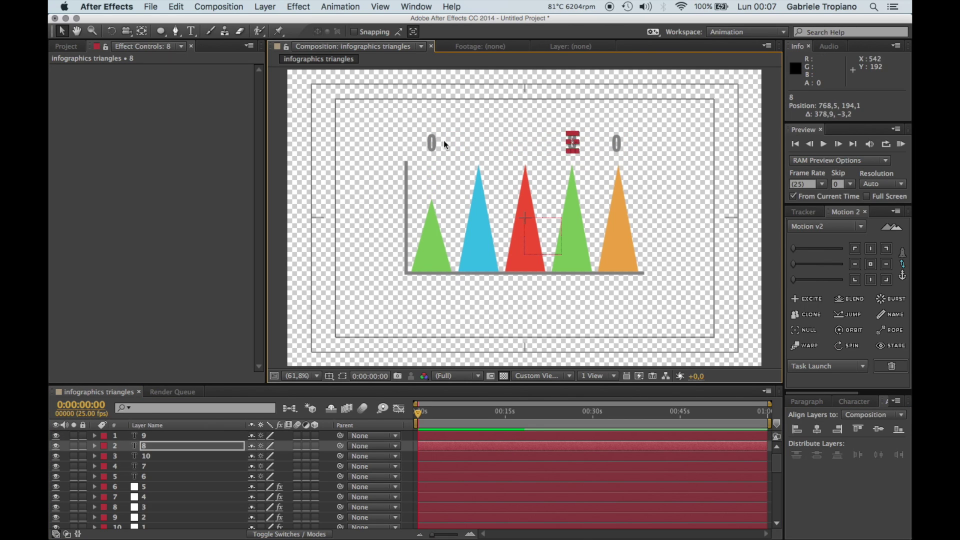
left_click_drag(433, 144, 525, 146)
left_click_drag(432, 143, 479, 145)
Distribute the five labels evenly in the Align panel and raise them above the triangle tips
left_click_drag(393, 120, 650, 161)
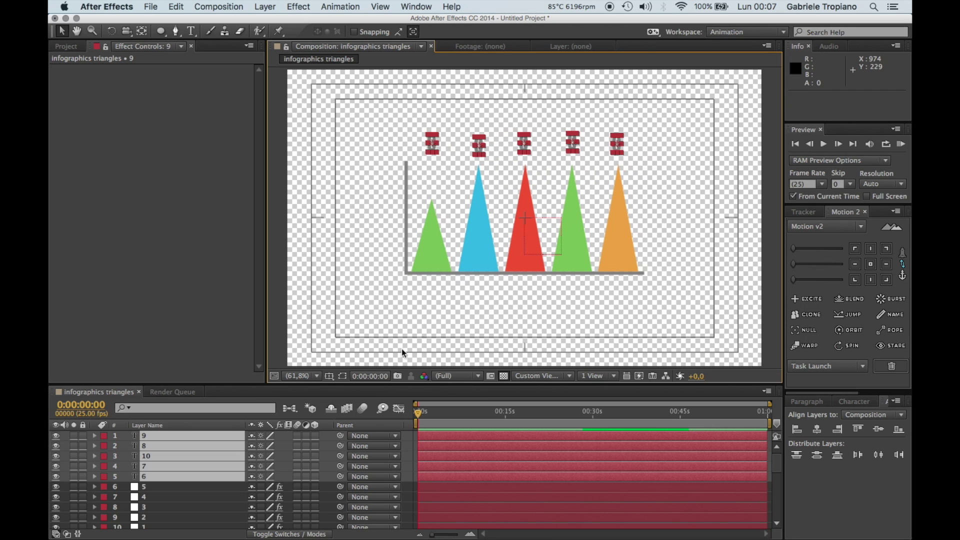
left_click(877, 455)
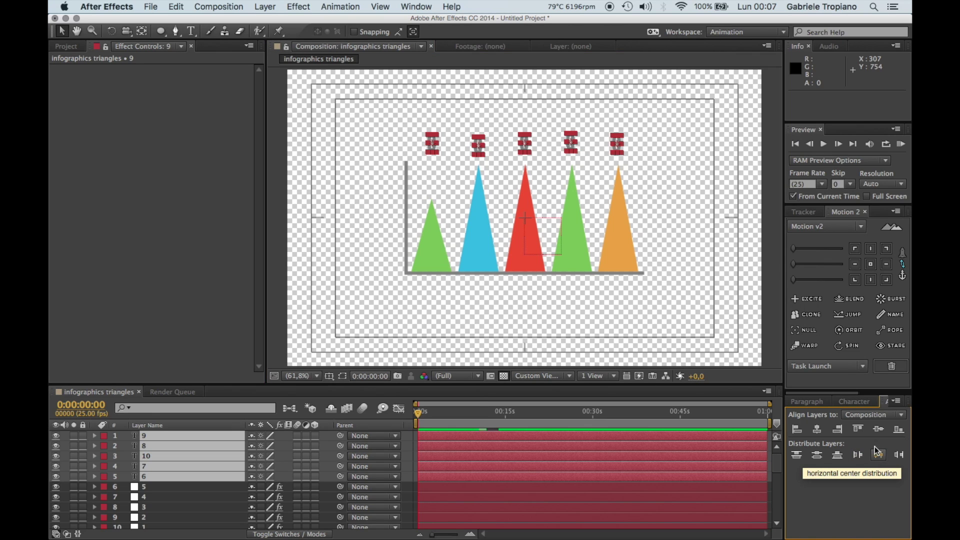
left_click(882, 430)
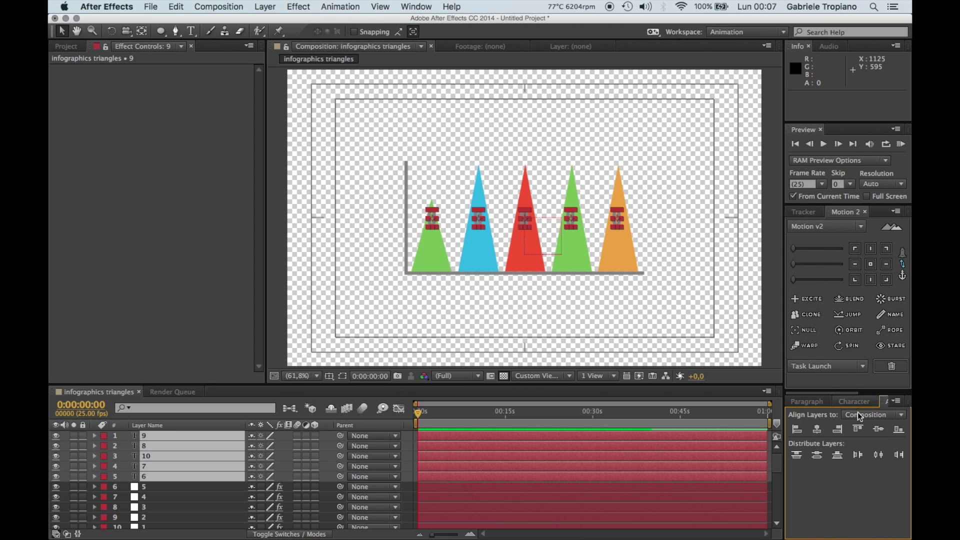
left_click(856, 415)
left_click(821, 430)
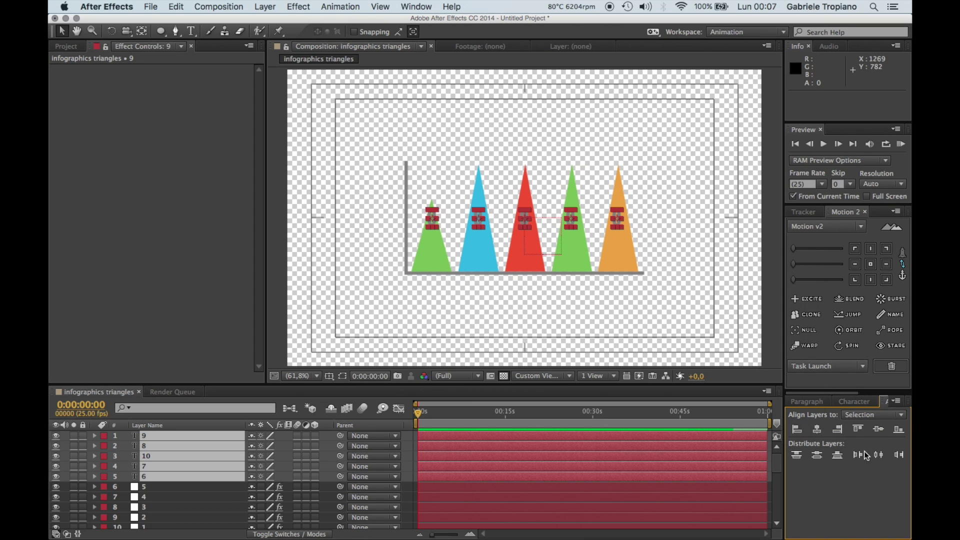
left_click(819, 430)
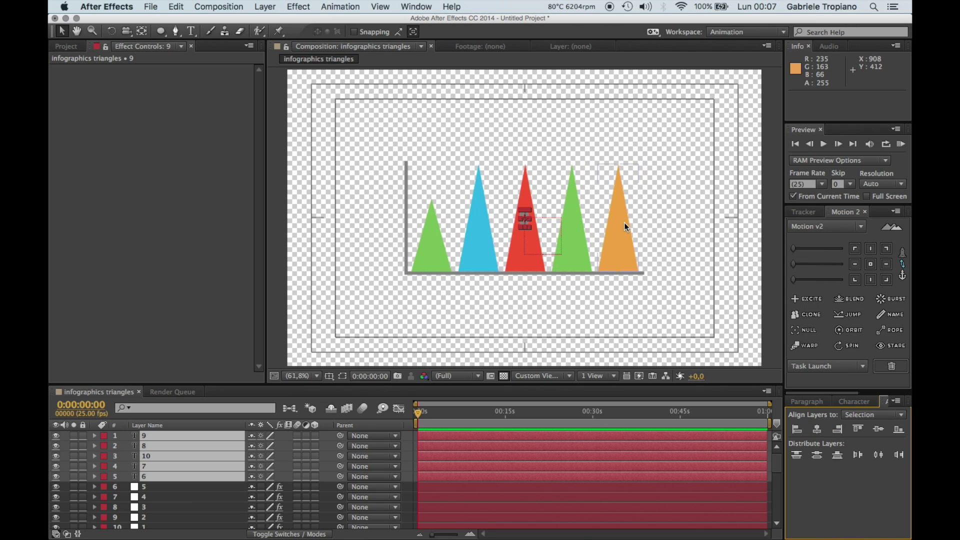
key("super+z")
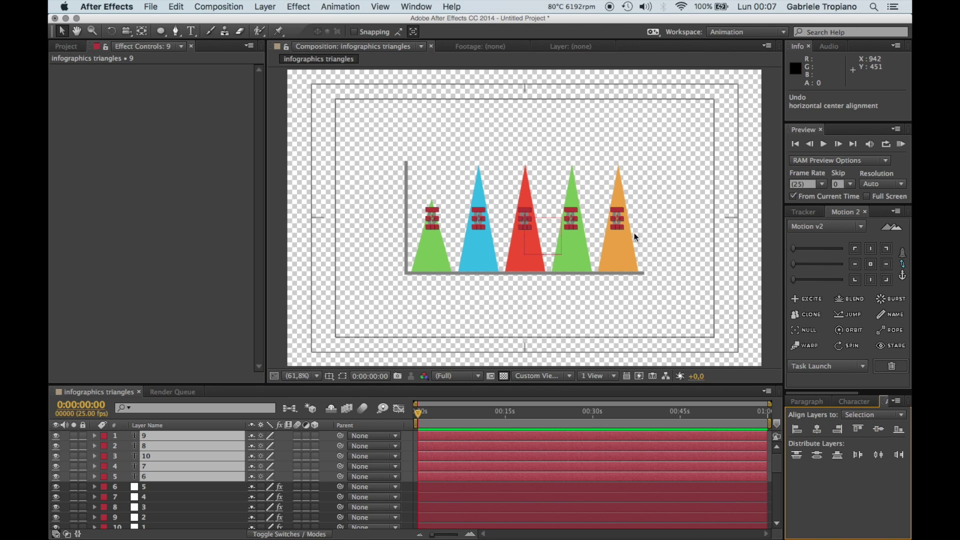
left_click_drag(618, 220, 621, 148)
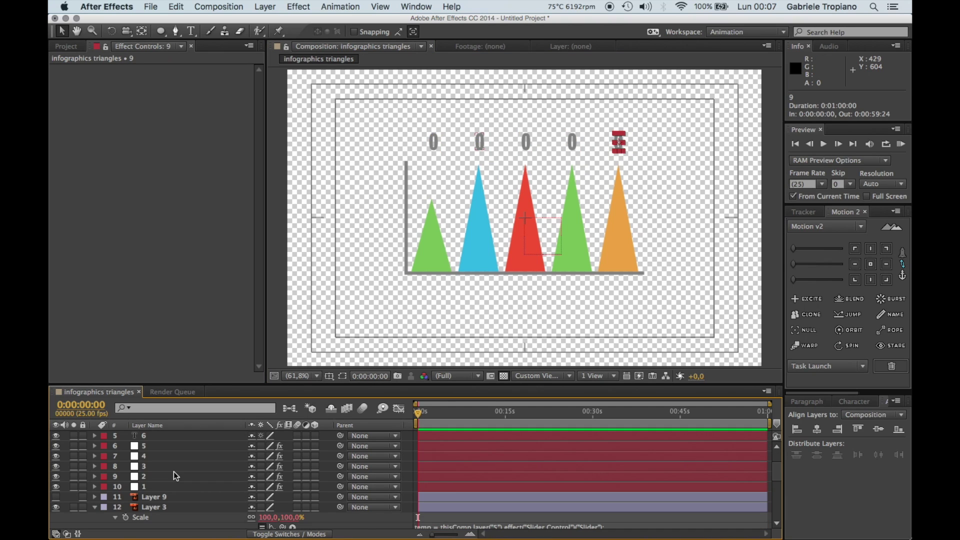
Re-enable the Scale expressions on Layer 6 and Layer 7
scroll(173, 472, "up", 2)
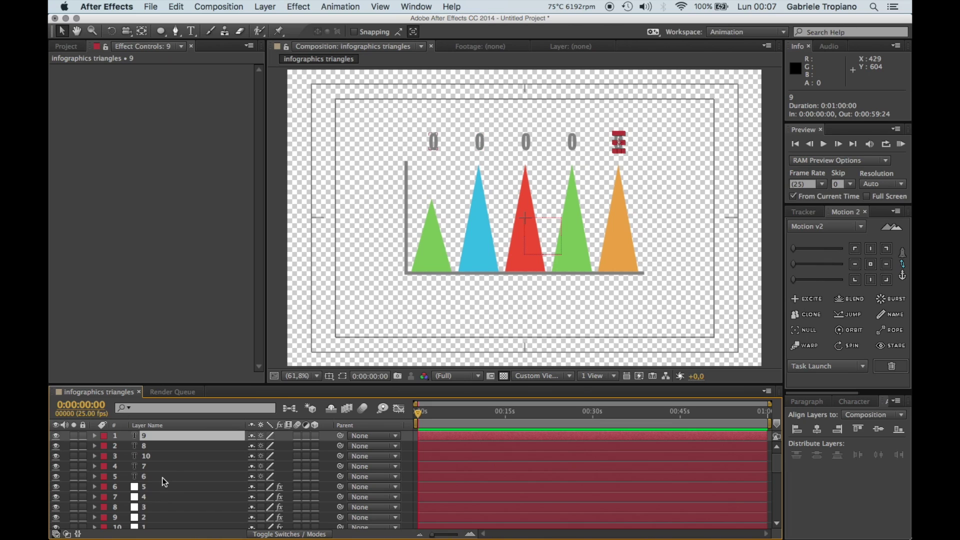
left_click(162, 478)
left_click(95, 475)
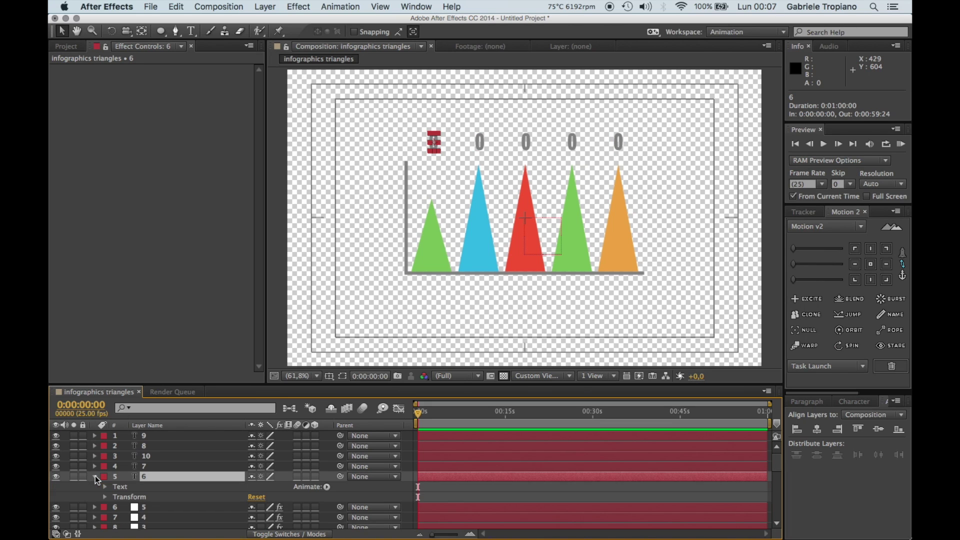
scroll(163, 484, "down", 5)
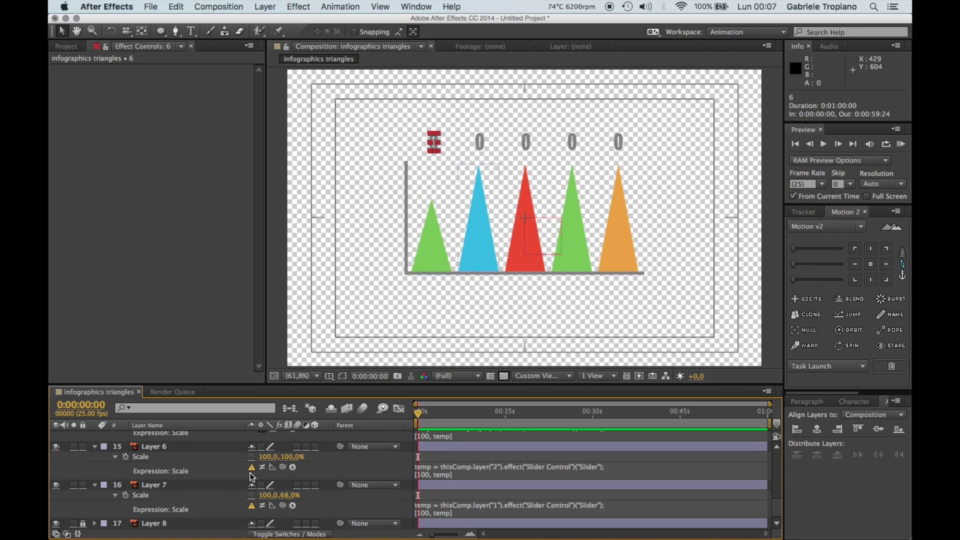
left_click(262, 467)
left_click(264, 505)
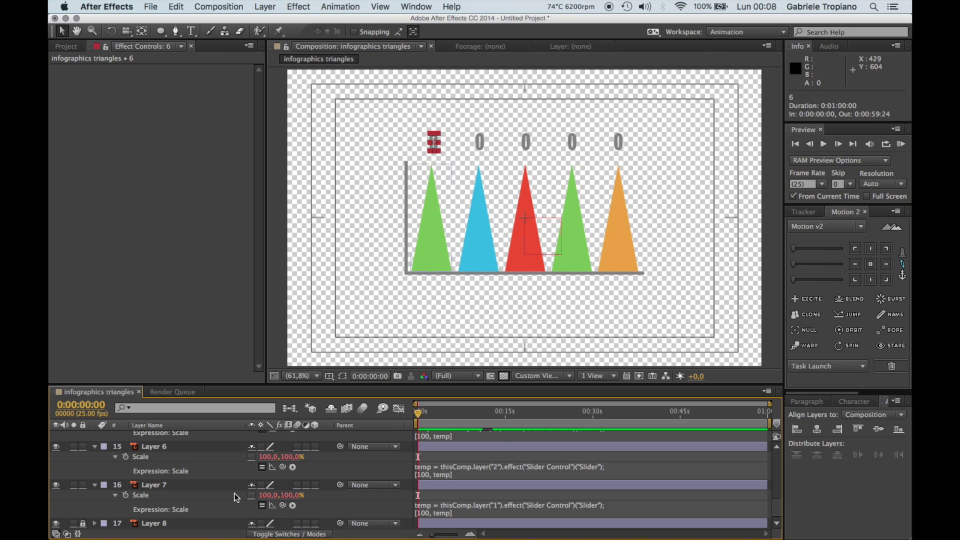
Add an expression to text layer 6's Source Text property
scroll(234, 493, "up", 6)
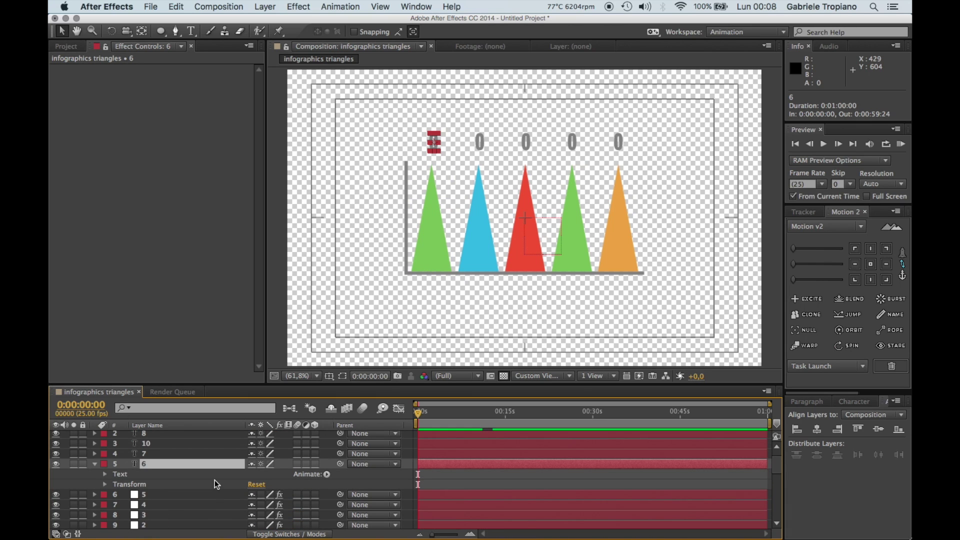
left_click(105, 474)
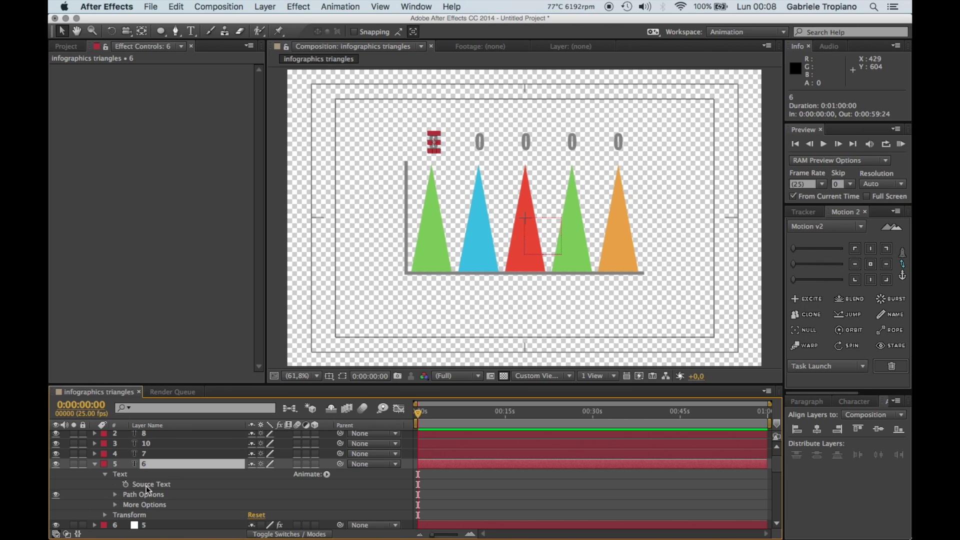
scroll(144, 485, "down", 3)
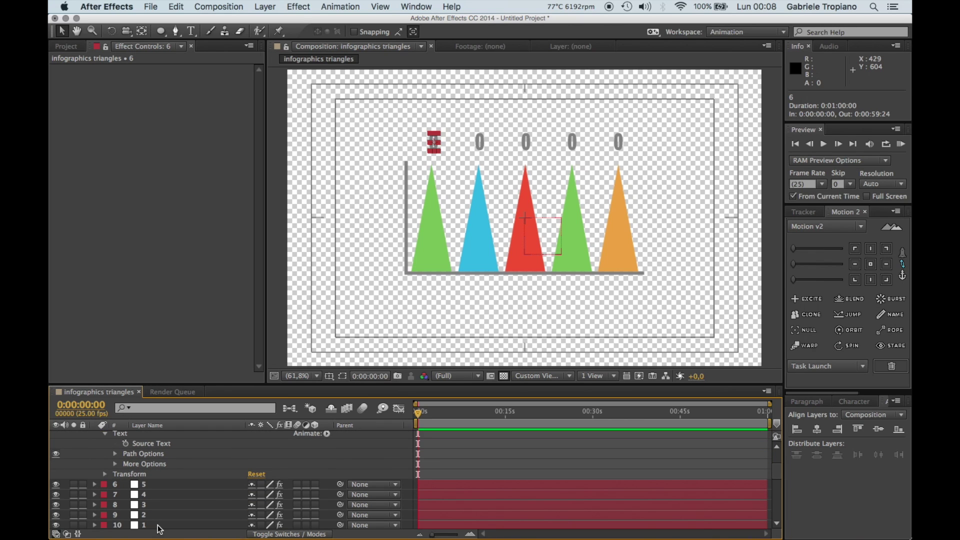
left_click(159, 525)
left_click(126, 444)
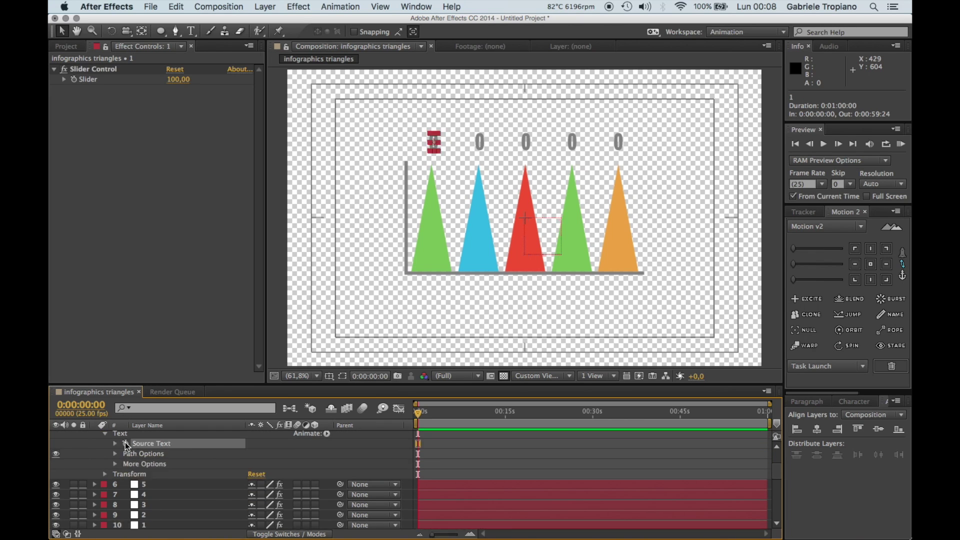
left_click(126, 443, "alt")
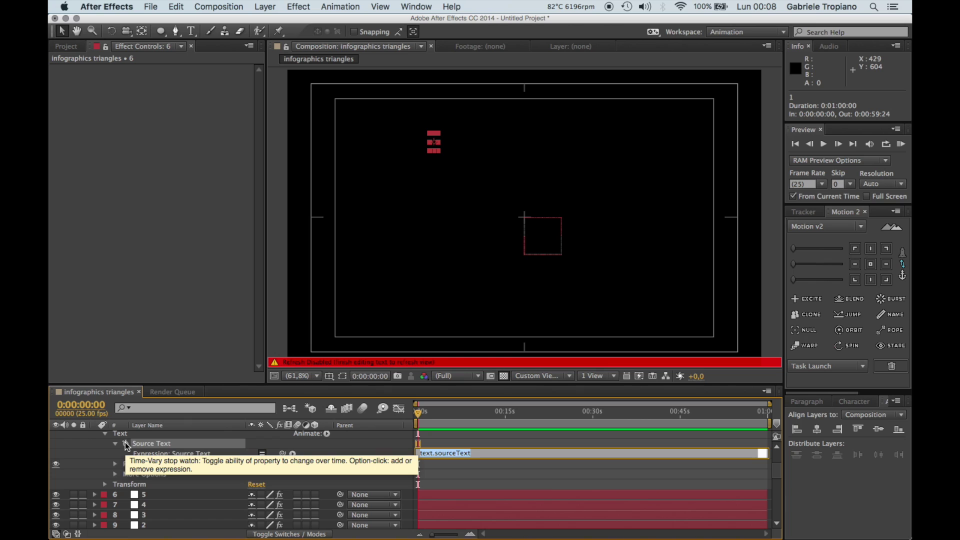
left_click(235, 475)
Pickwhip the Source Text to layer 1's Slider, then test the label at 62
scroll(210, 495, "down", 3)
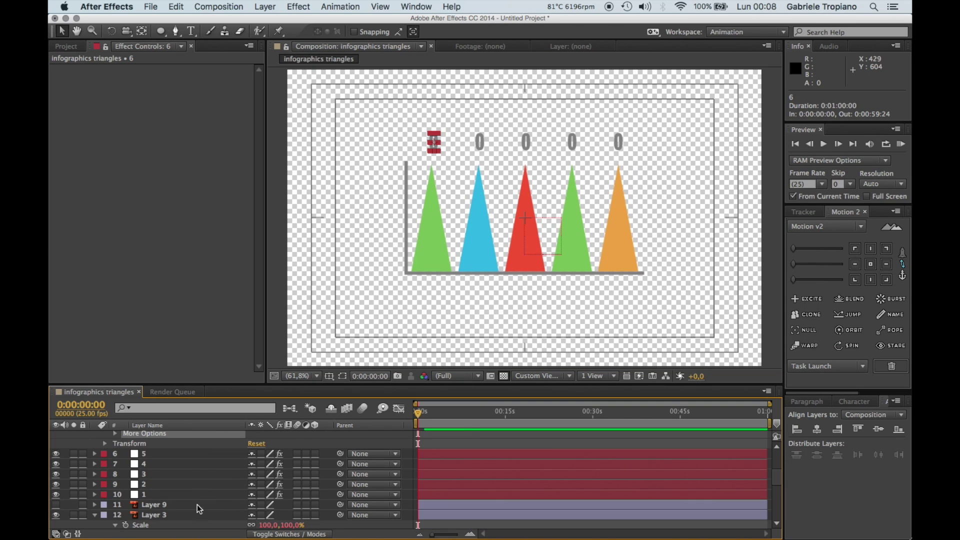
left_click(195, 494)
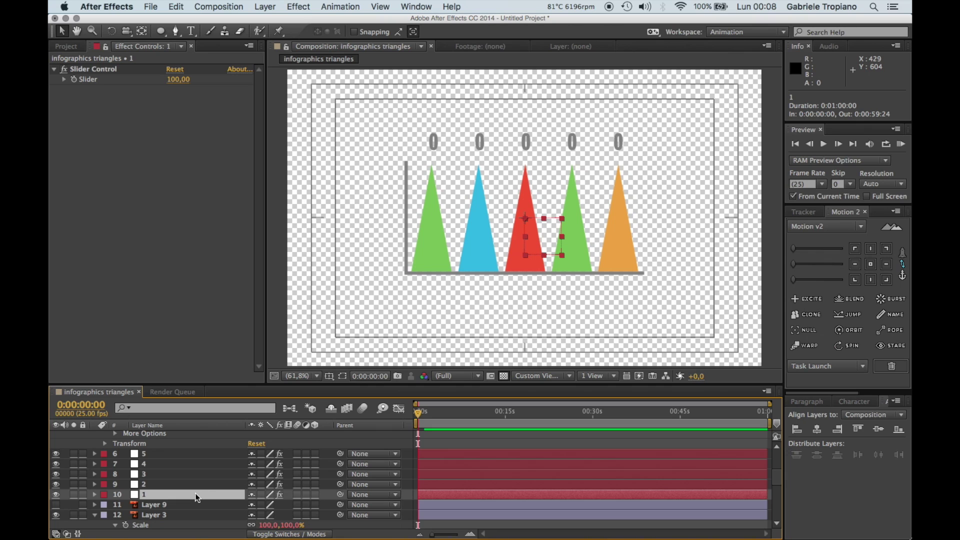
scroll(195, 493, "up", 4)
left_click_drag(282, 477, 86, 80)
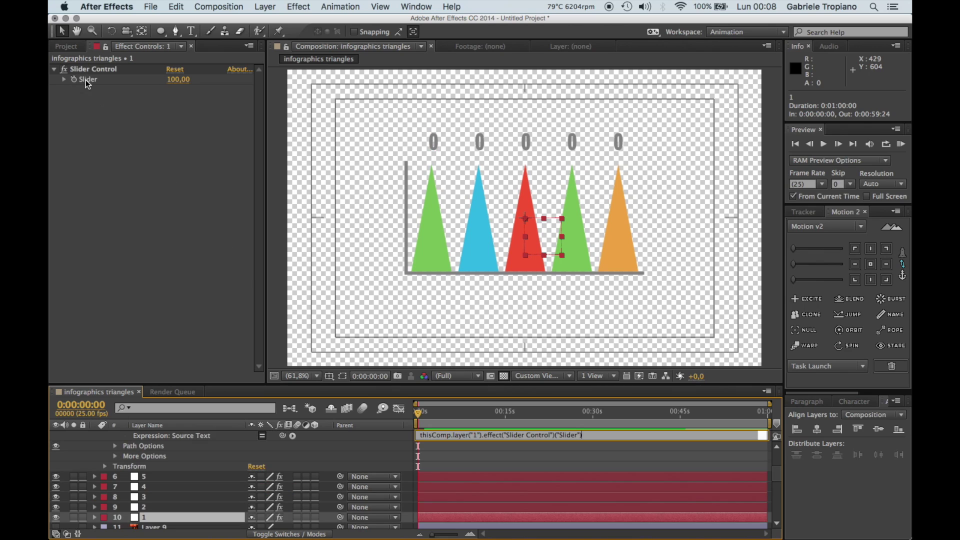
left_click(381, 452)
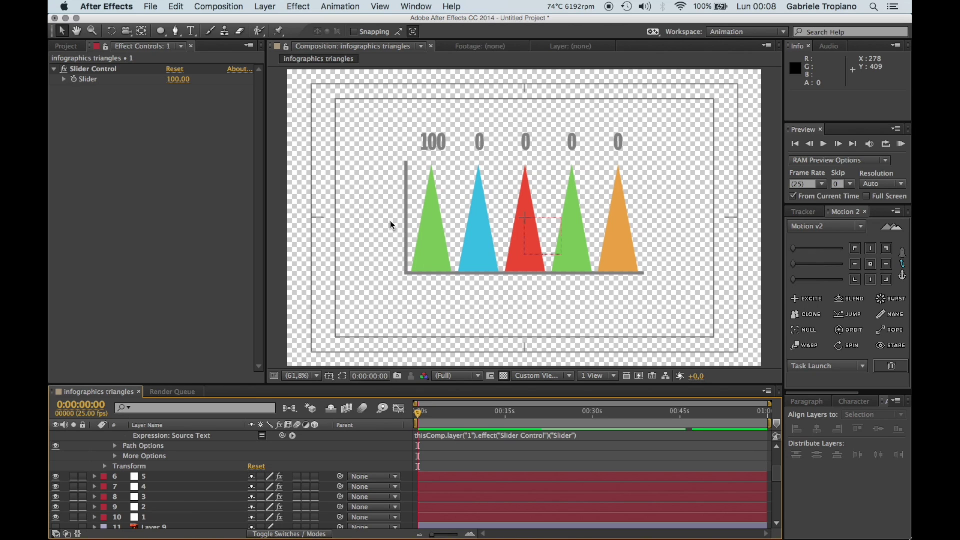
mouse_move(184, 80)
left_mouse_down()
mouse_move(125, 86)
mouse_move(186, 87)
left_mouse_up()
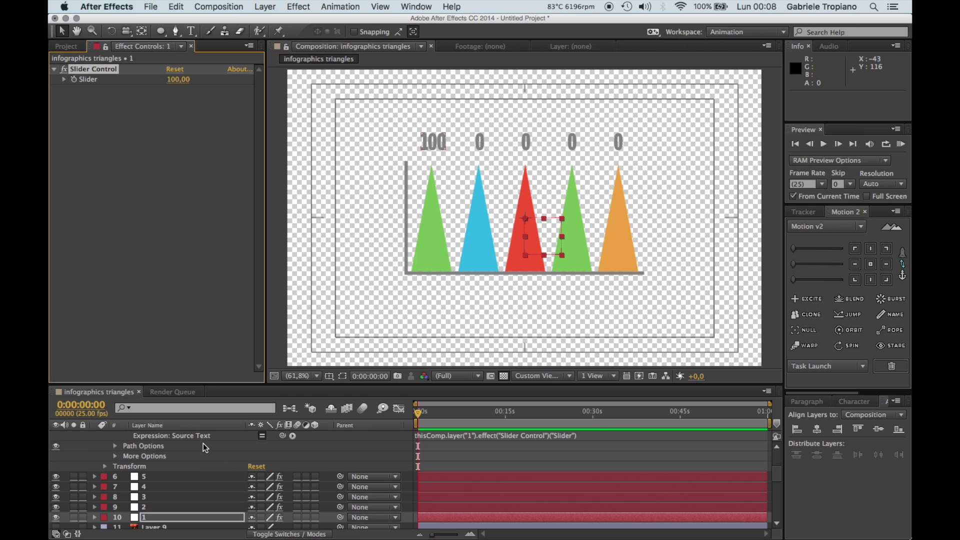
Link text layer 6's Anchor Point expression to Layer 7's Scale
scroll(203, 443, "up", 2)
left_click(185, 436)
key("a")
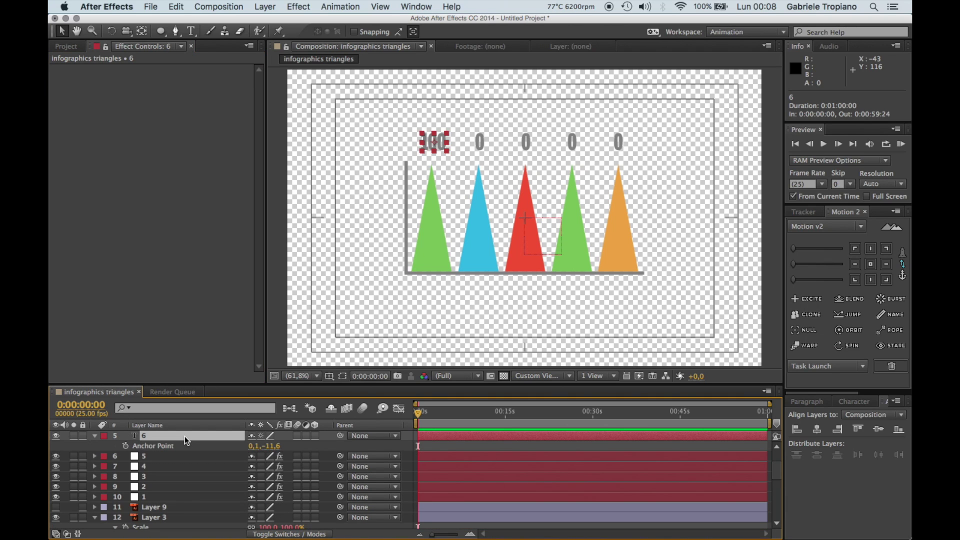
left_click(128, 445, "alt")
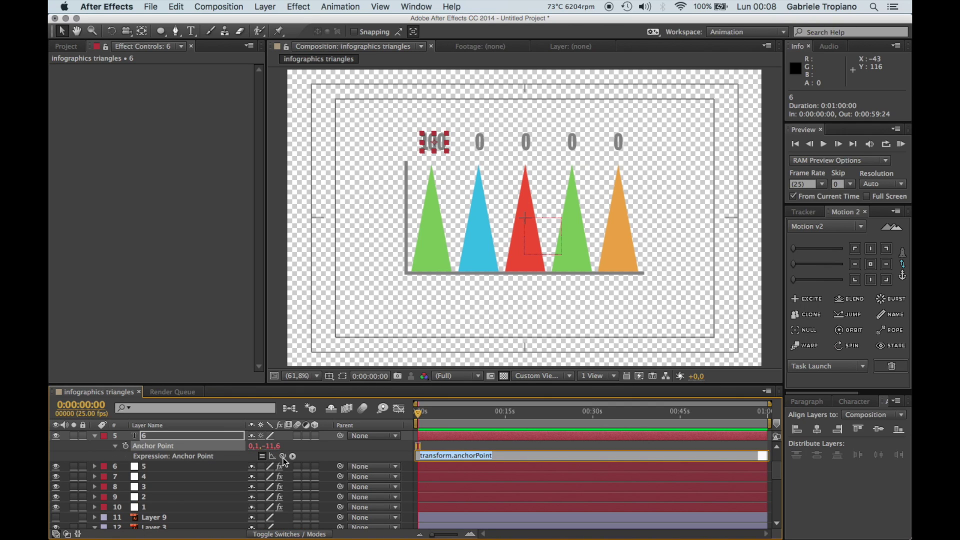
left_click_drag(283, 457, 164, 496)
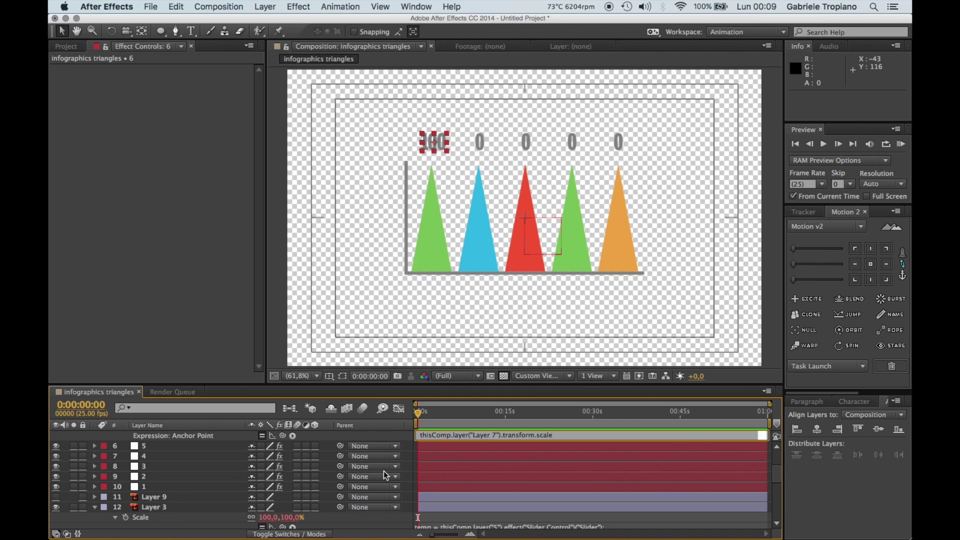
left_click(288, 469)
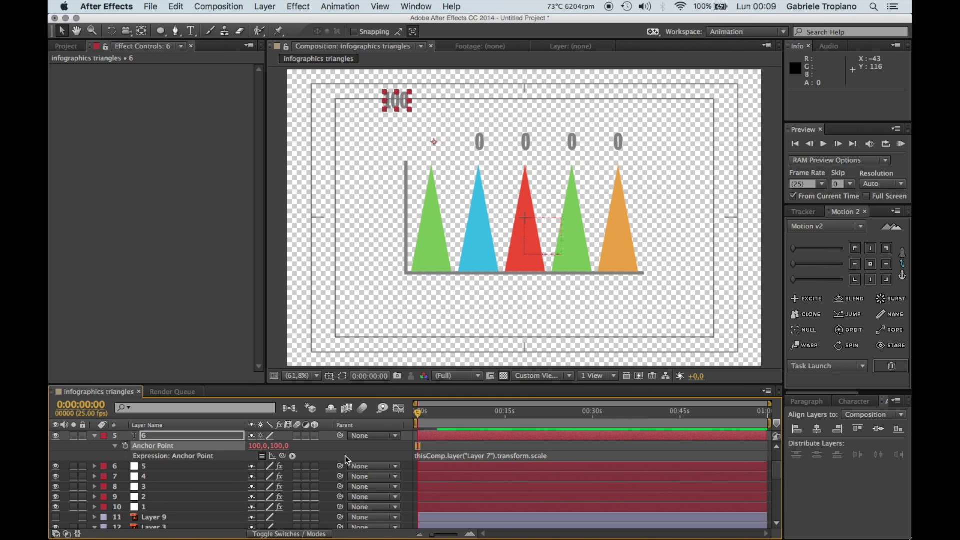
Test slider 1 at 10, then move the 100 label back above the first bar
left_click(181, 507)
left_click_drag(178, 81, 193, 98)
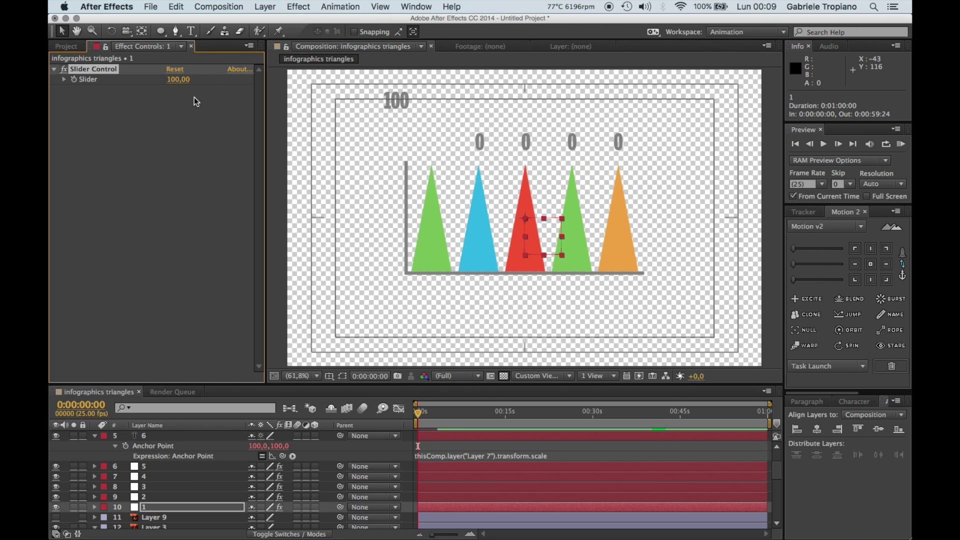
left_click(195, 507)
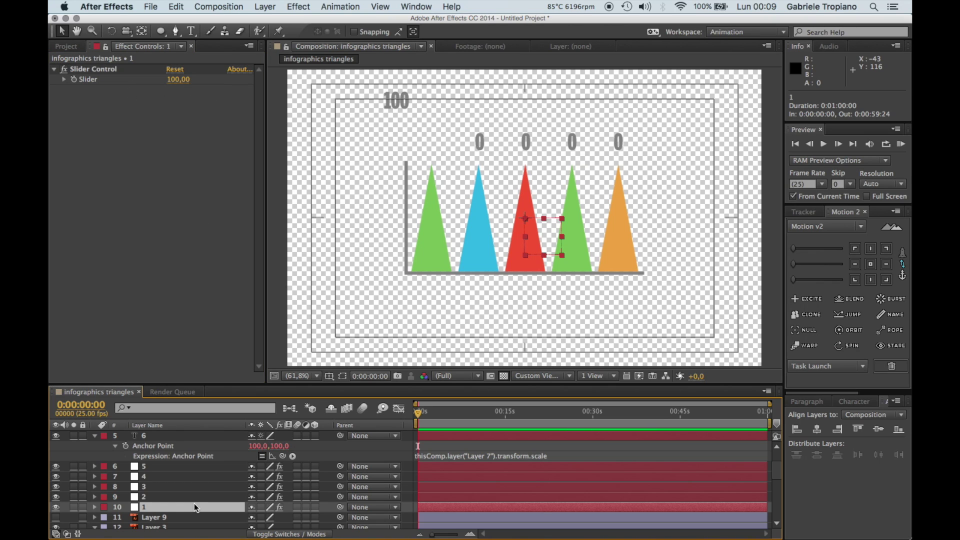
scroll(194, 492, "down", 5)
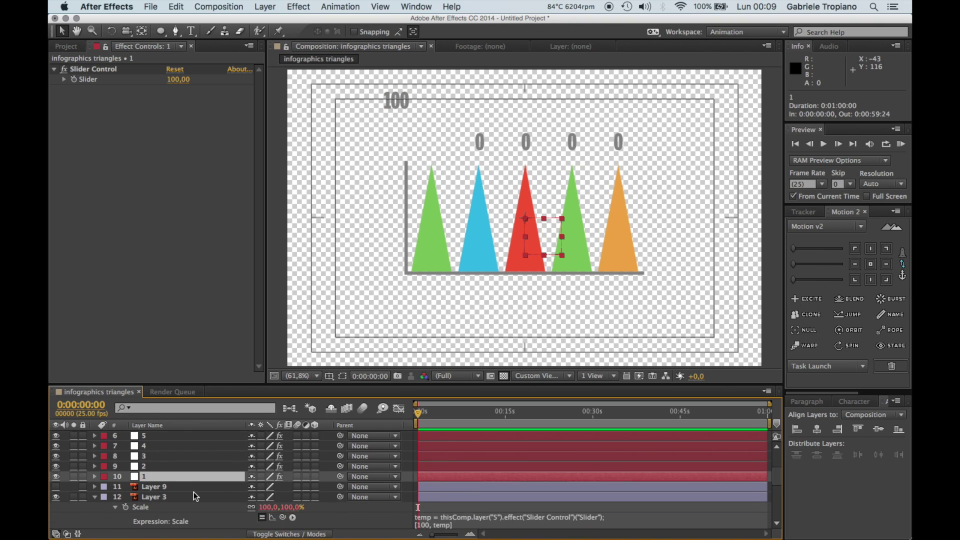
scroll(193, 492, "up", 10)
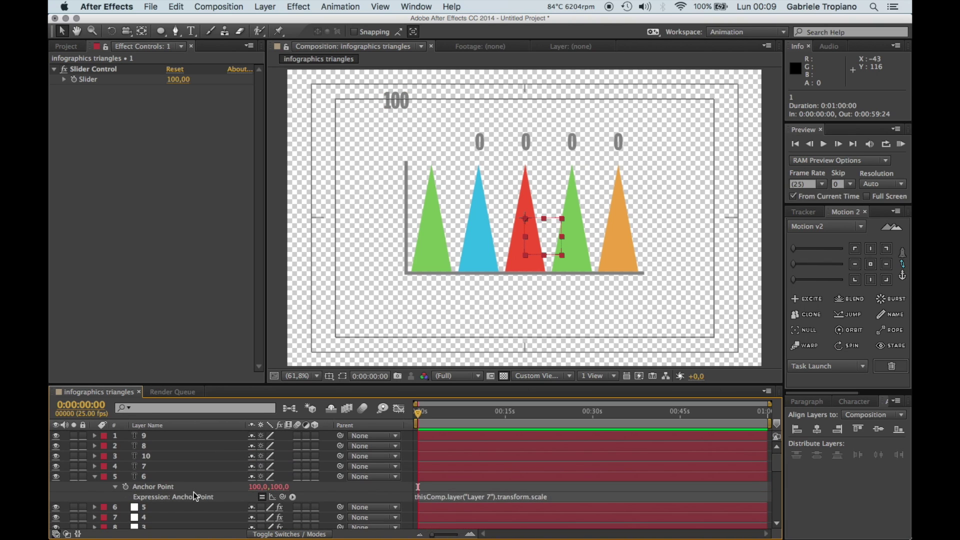
scroll(194, 492, "down", 10)
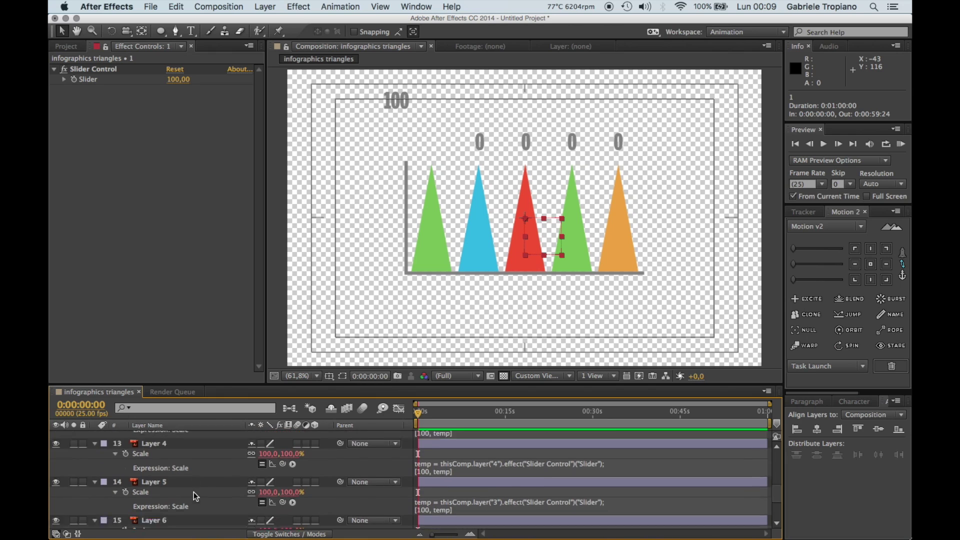
scroll(194, 492, "up", 10)
left_click_drag(395, 101, 425, 143)
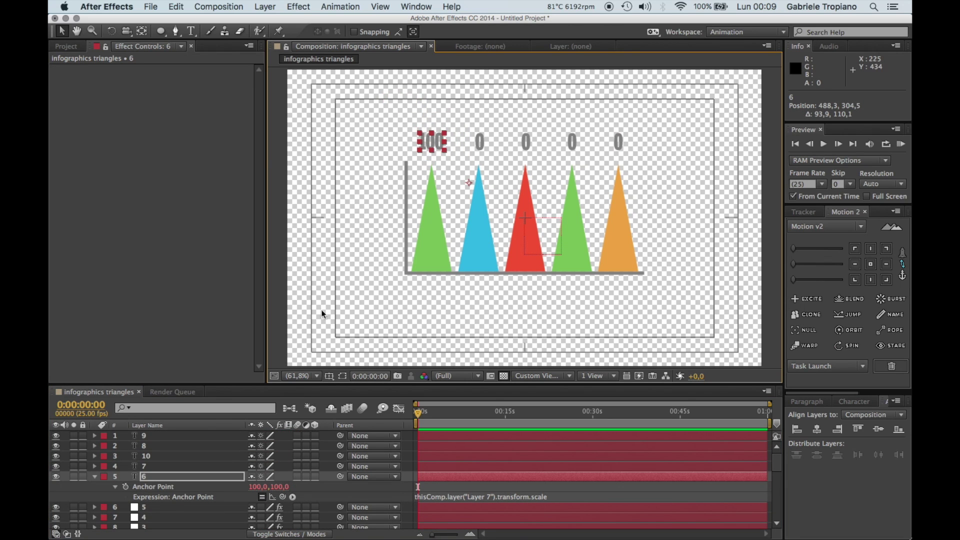
Append *3 to the Anchor Point expression so it reads Layer 7's scale times 3
left_click(552, 496)
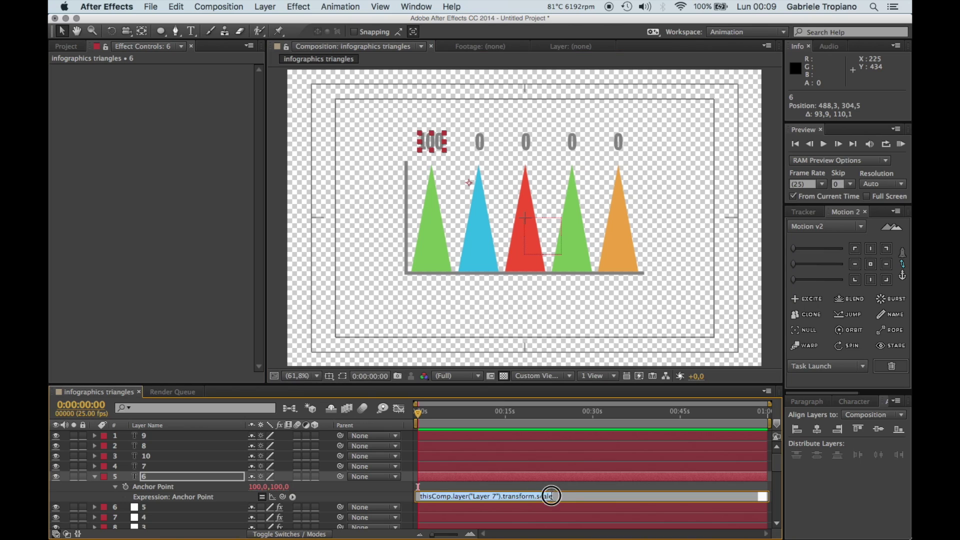
left_click(552, 496)
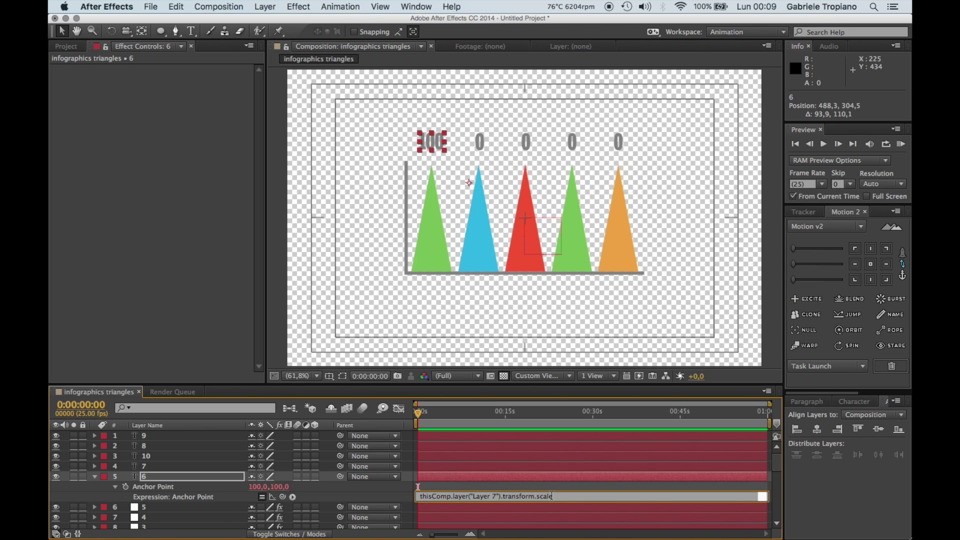
type("*3")
key("Return")
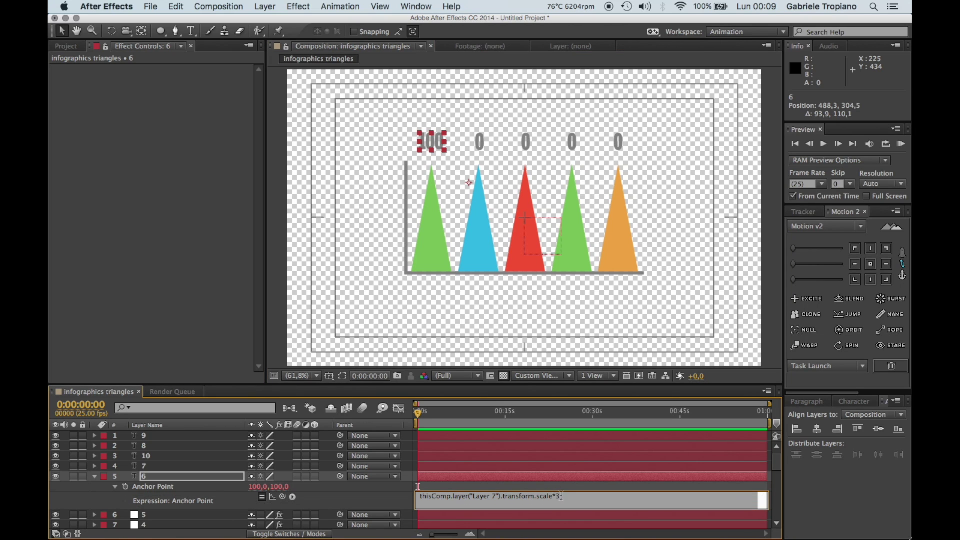
left_click(368, 500)
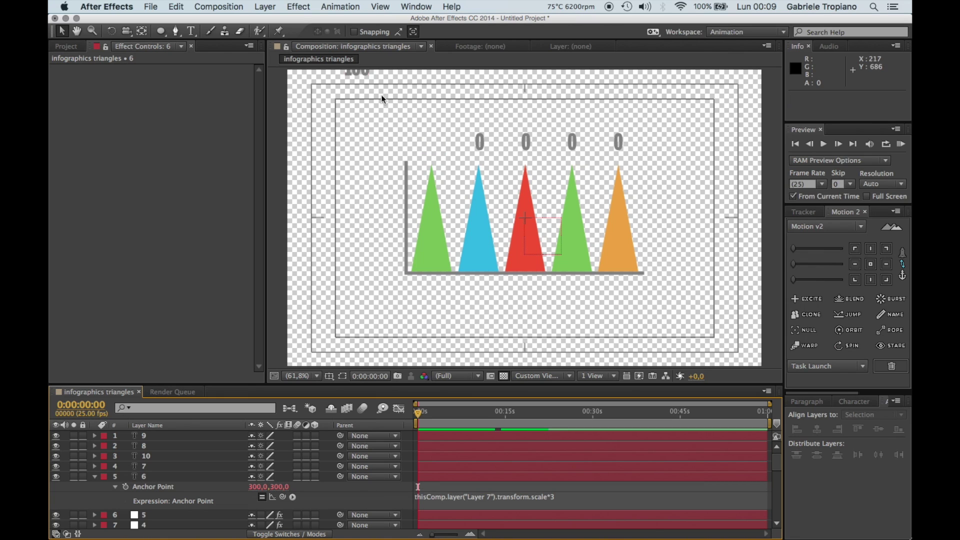
Place the 100 label back above the first bar and test slider 1 at -5
left_click_drag(358, 72, 417, 136)
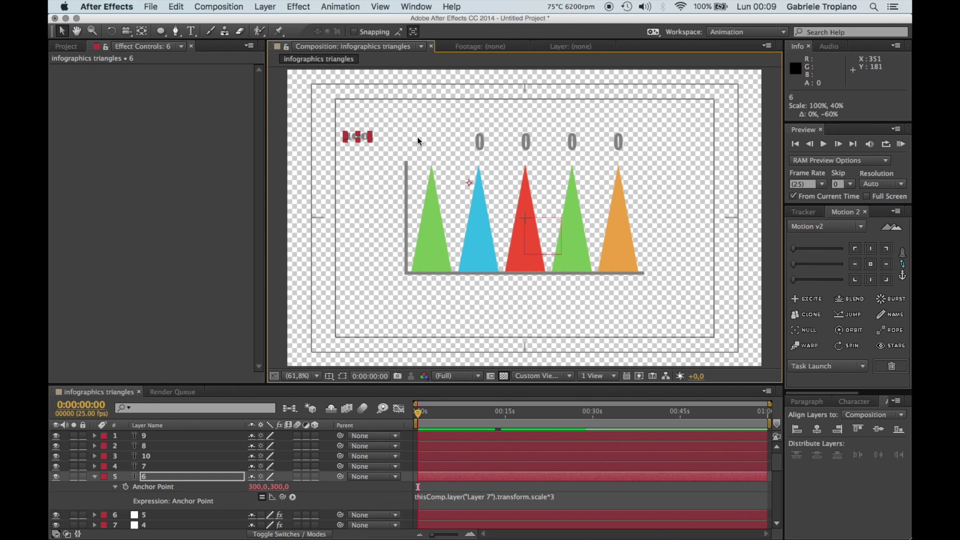
key("super+z")
left_click_drag(469, 181, 546, 260)
scroll(187, 499, "down", 5)
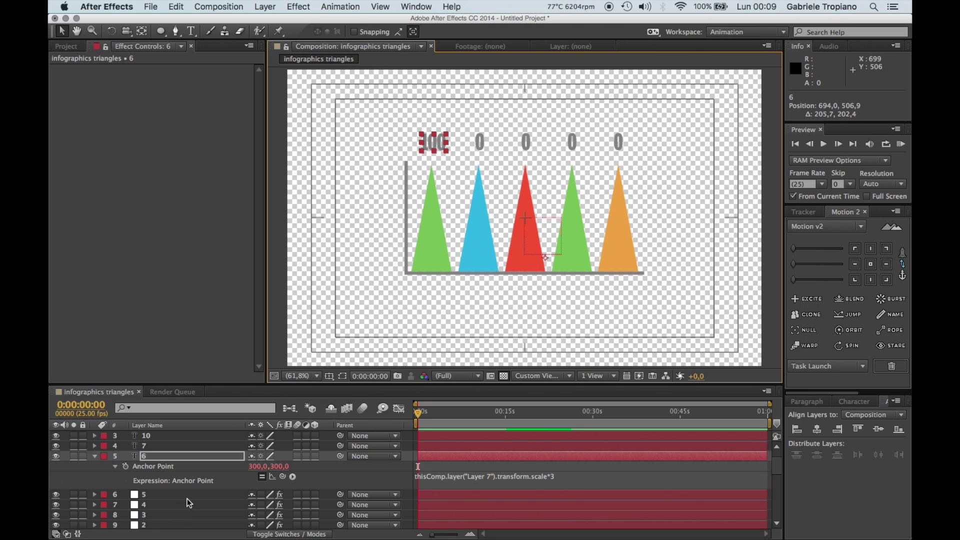
left_click(176, 502)
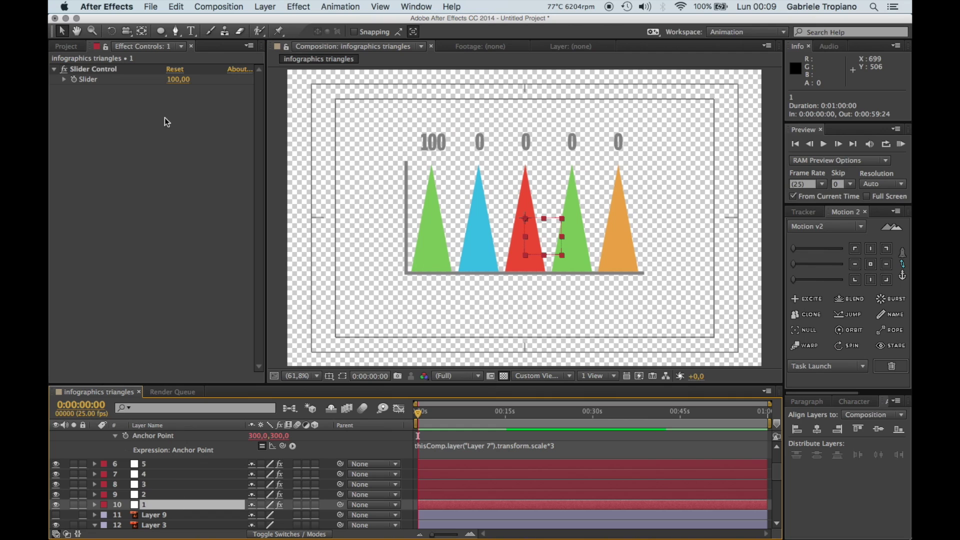
mouse_move(174, 88)
left_mouse_down()
mouse_move(114, 89)
mouse_move(199, 84)
mouse_move(168, 83)
left_mouse_up()
Link text layer 7's Source Text by expression to layer 2's Slider value
left_click(156, 160)
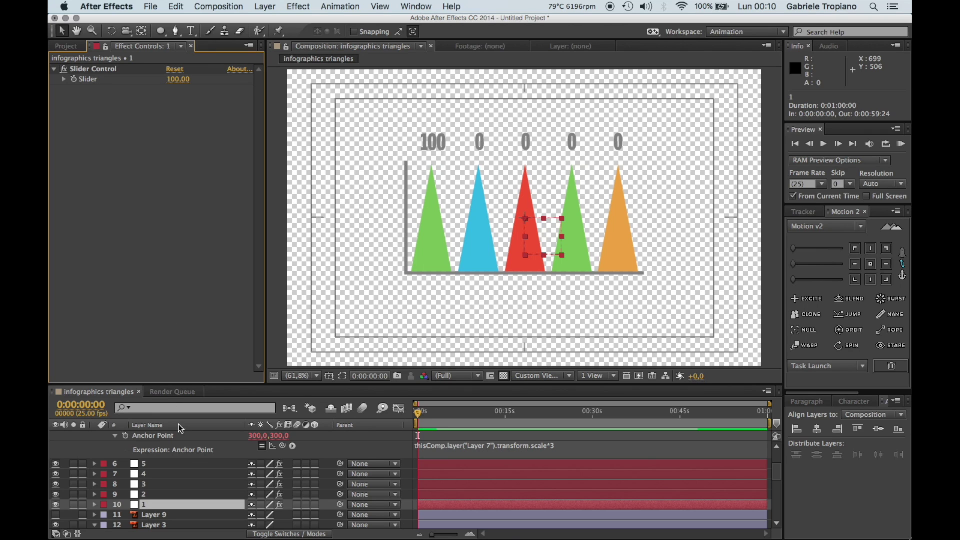
scroll(212, 471, "up", 3)
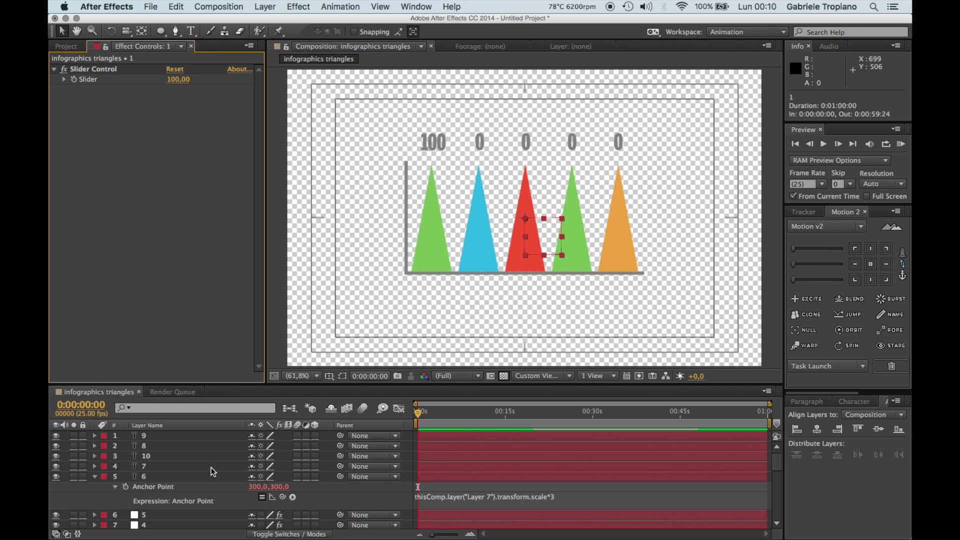
left_click(164, 466)
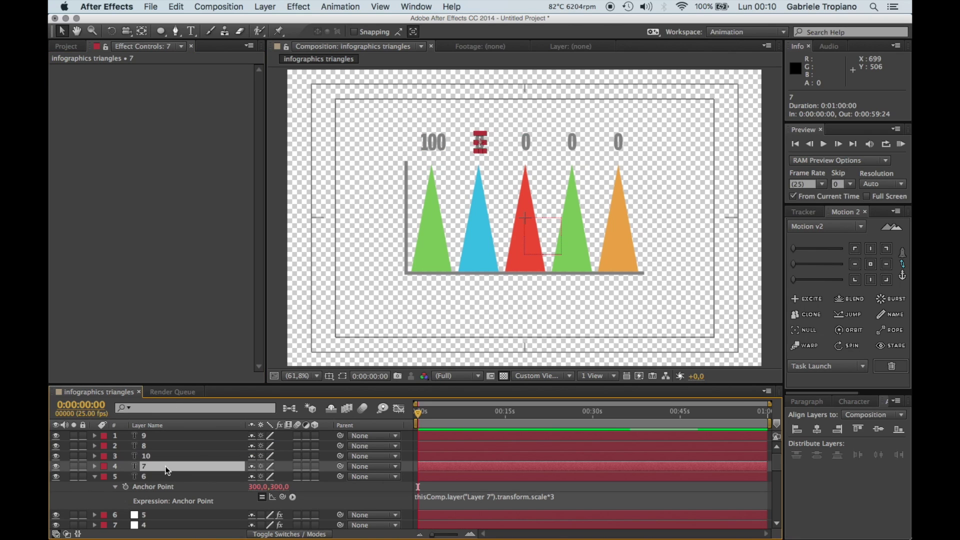
left_click(94, 466)
left_click(105, 476)
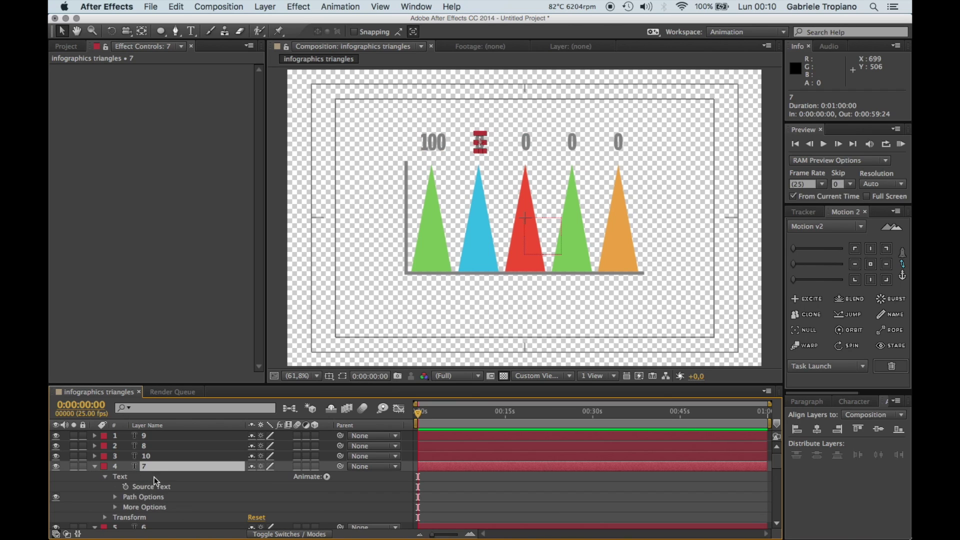
left_click(125, 487, "alt")
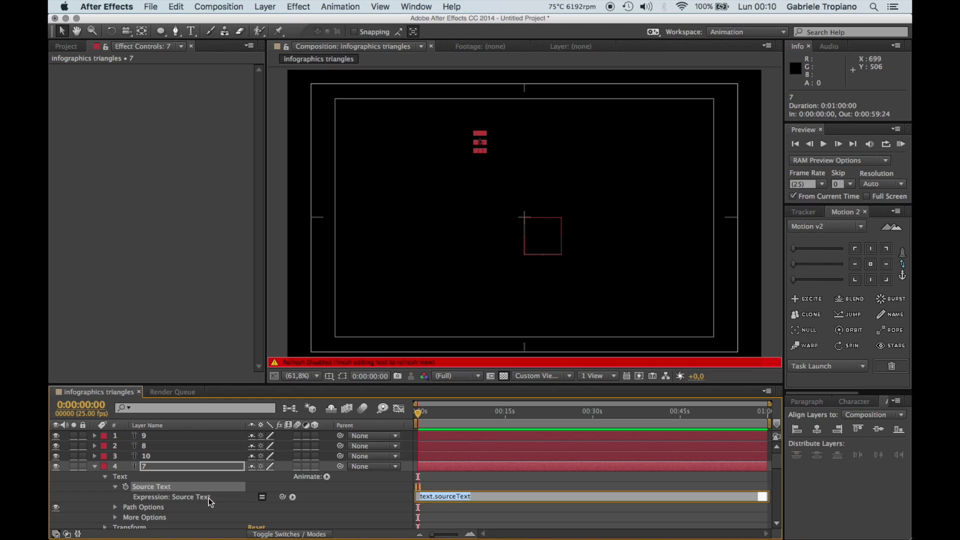
left_click(283, 500)
scroll(203, 512, "down", 5)
left_click(173, 491)
scroll(225, 490, "up", 5)
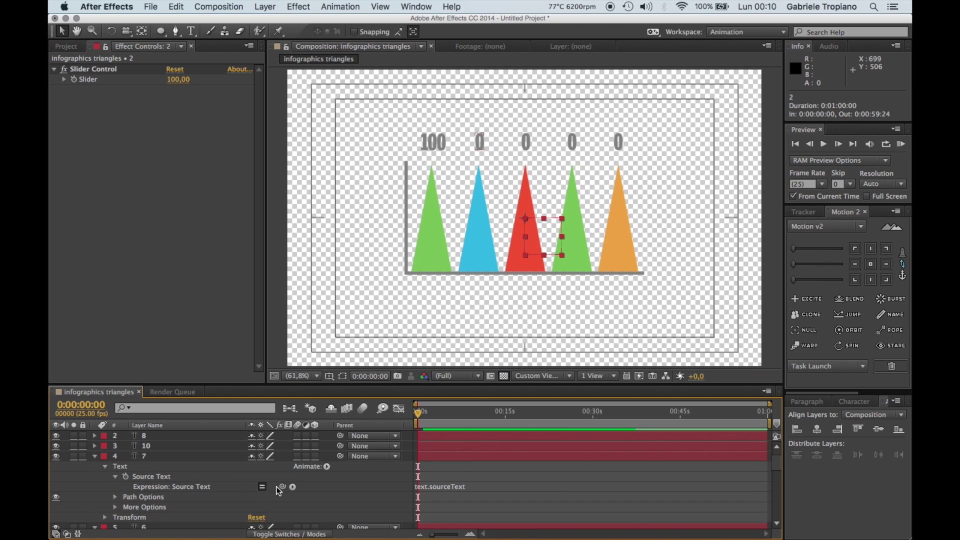
left_click_drag(282, 487, 86, 82)
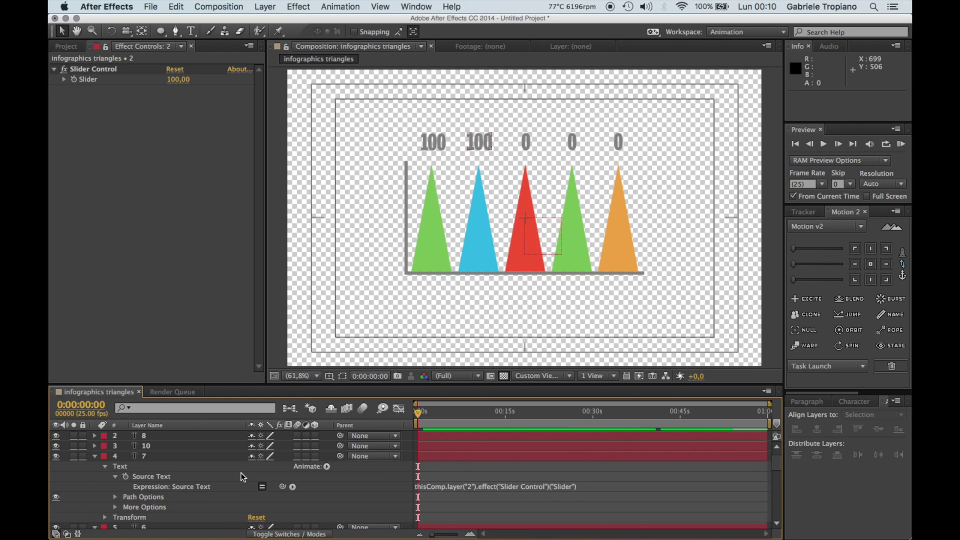
Link text layer 7's Anchor Point to Layer 6's scale times 3, zooming out to 50%
left_click(187, 456)
scroll(236, 500, "down", 2)
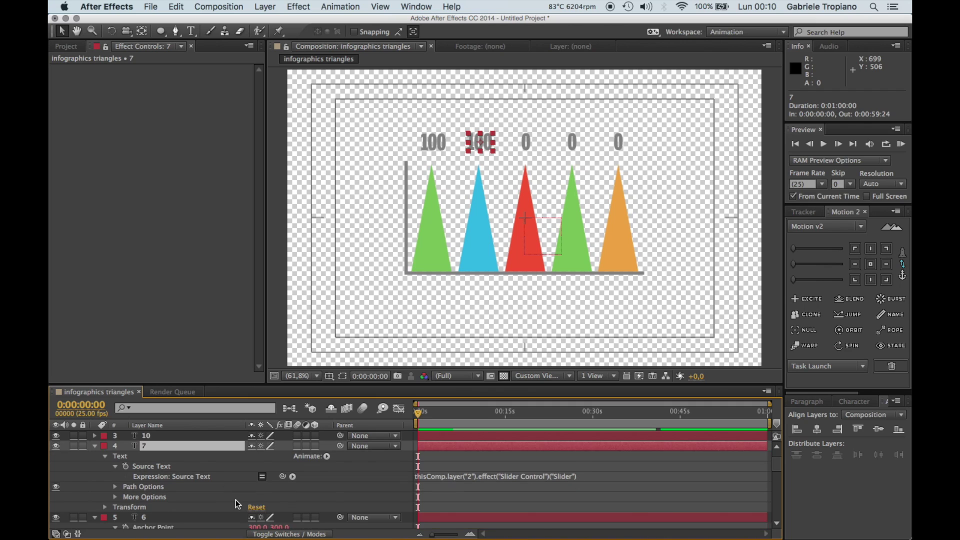
key("a")
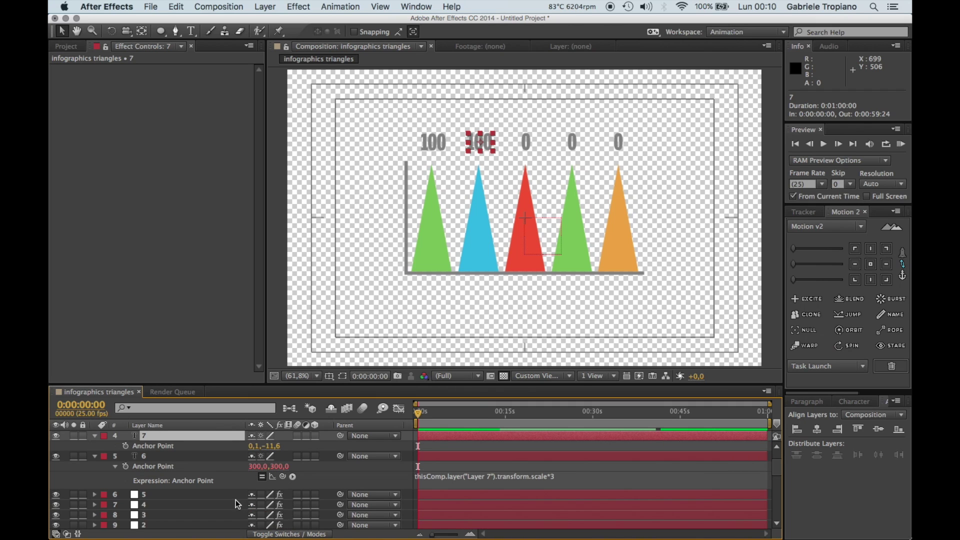
left_click(126, 446)
left_click(227, 473)
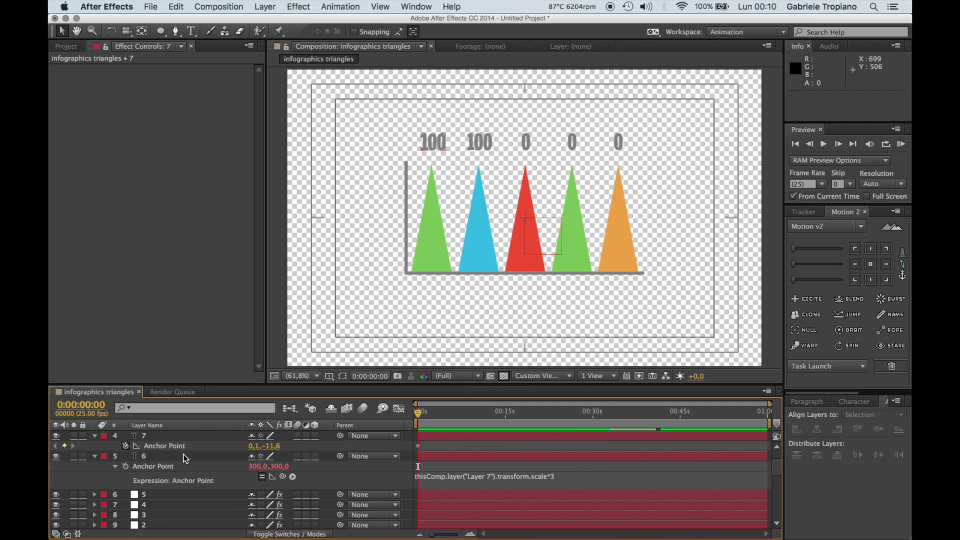
scroll(182, 472, "down", 4)
scroll(181, 472, "up", 4)
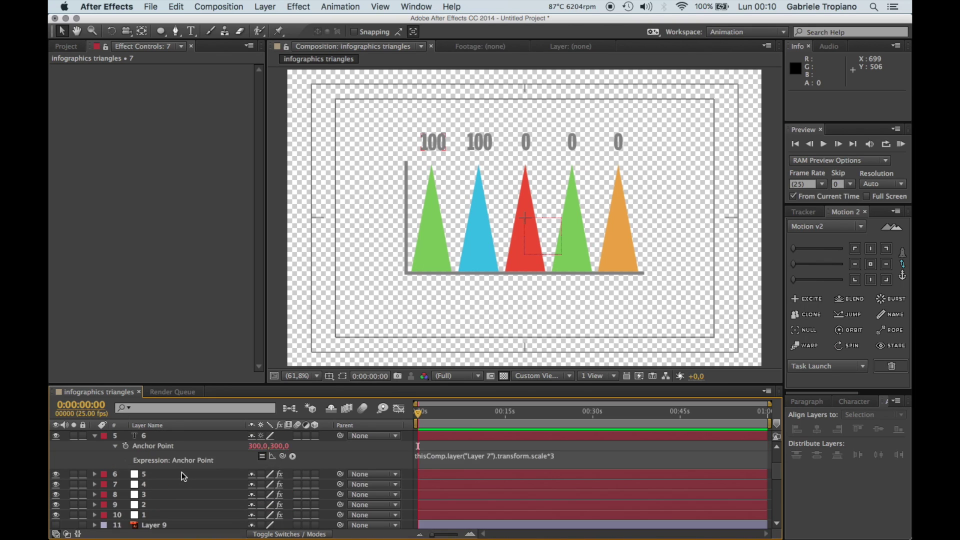
left_click(126, 446, "alt")
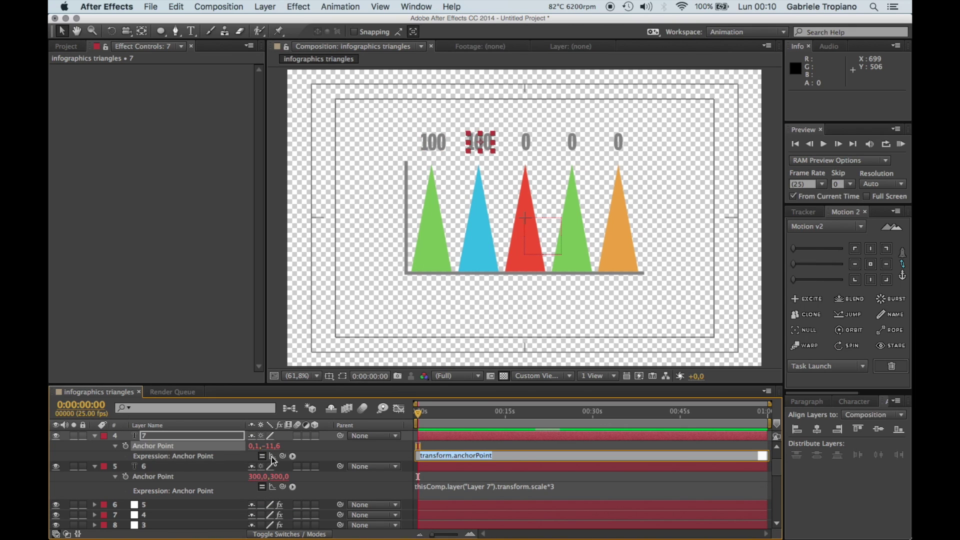
left_click_drag(271, 457, 193, 457)
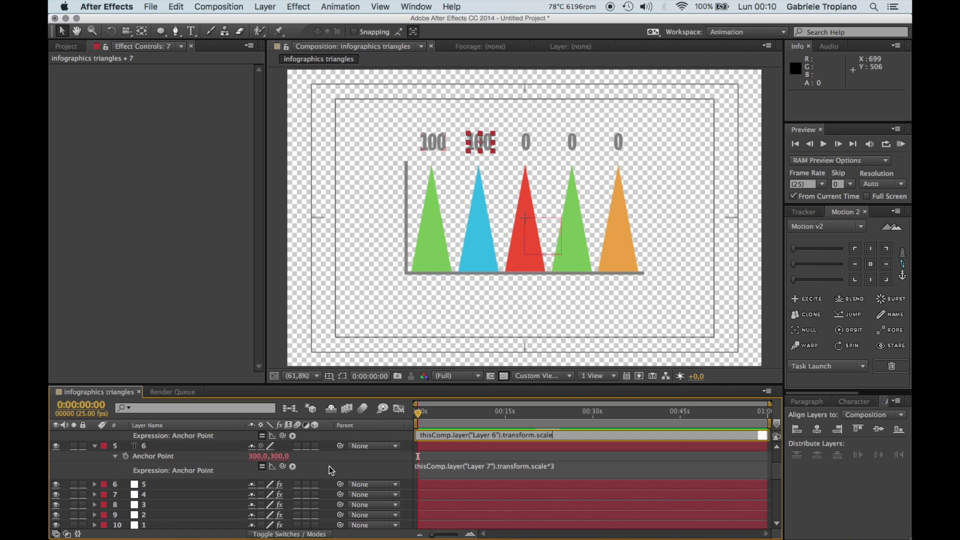
type("*")
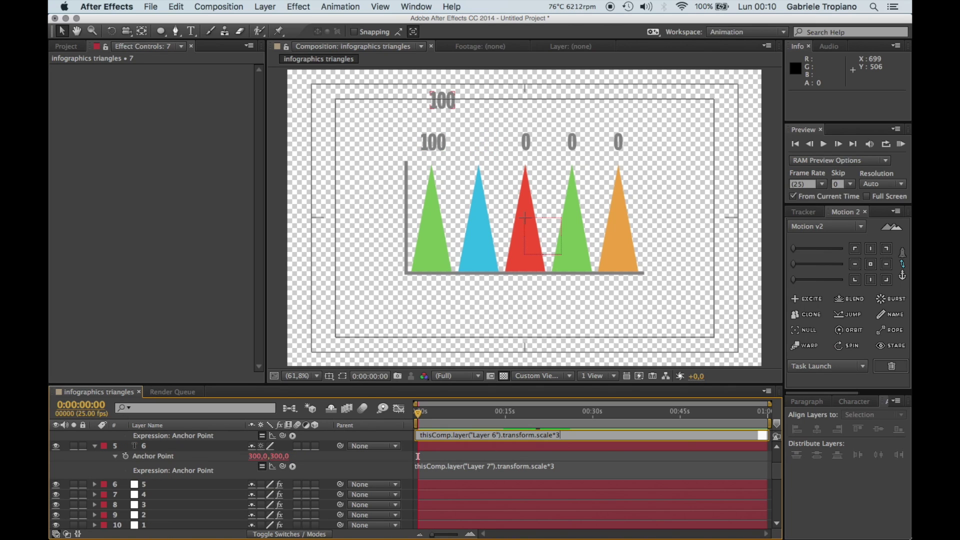
left_click(348, 468)
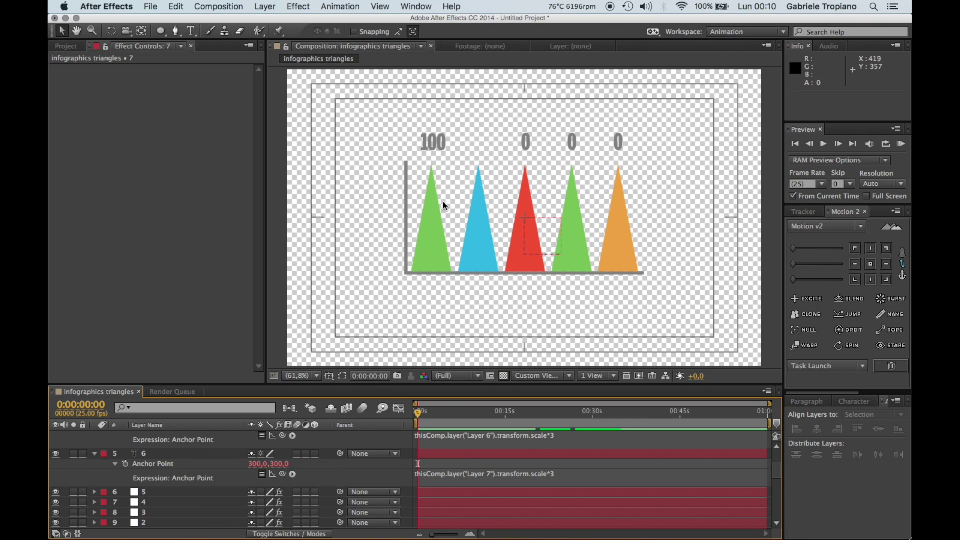
key("comma")
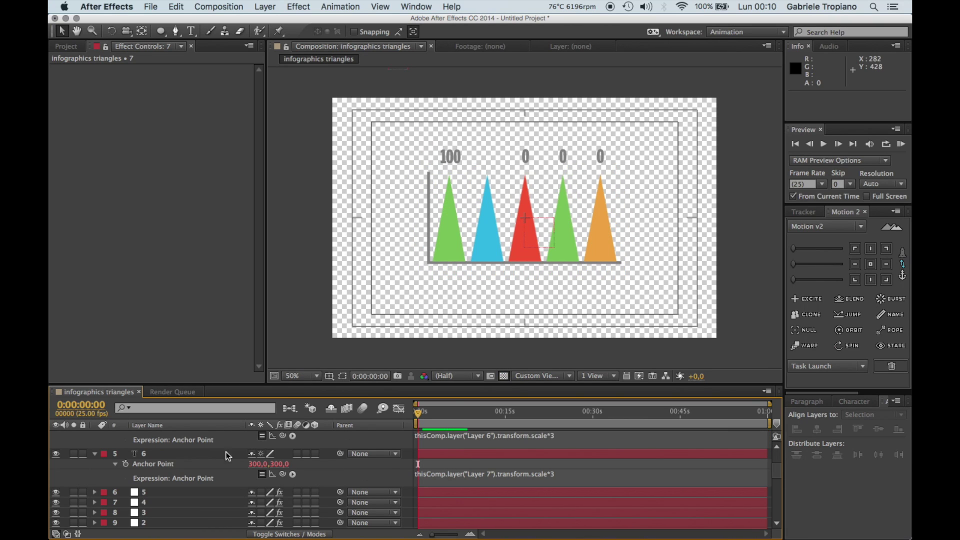
Drag the second 100 label down above the blue triangle, then select both 100 labels
scroll(212, 457, "up", 5)
left_click(209, 465)
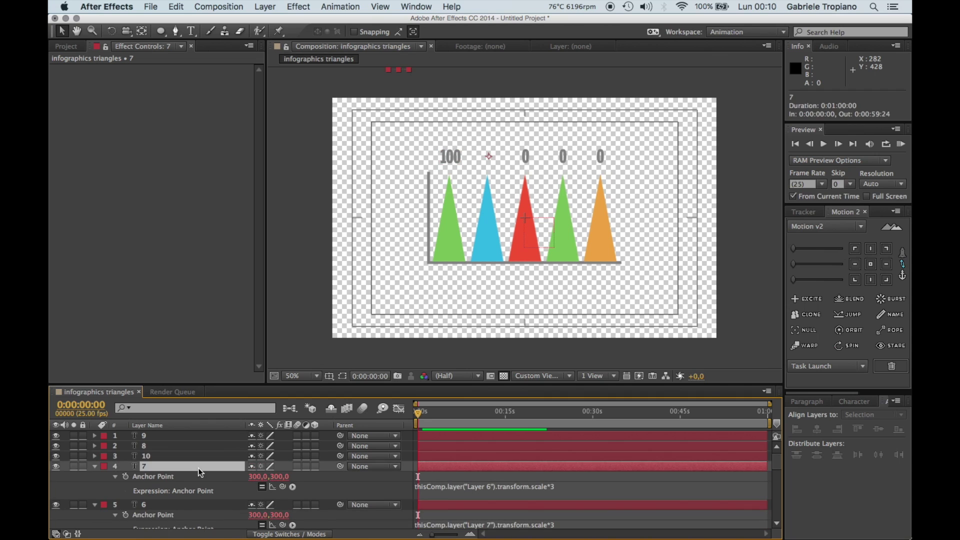
left_click_drag(498, 165, 580, 254)
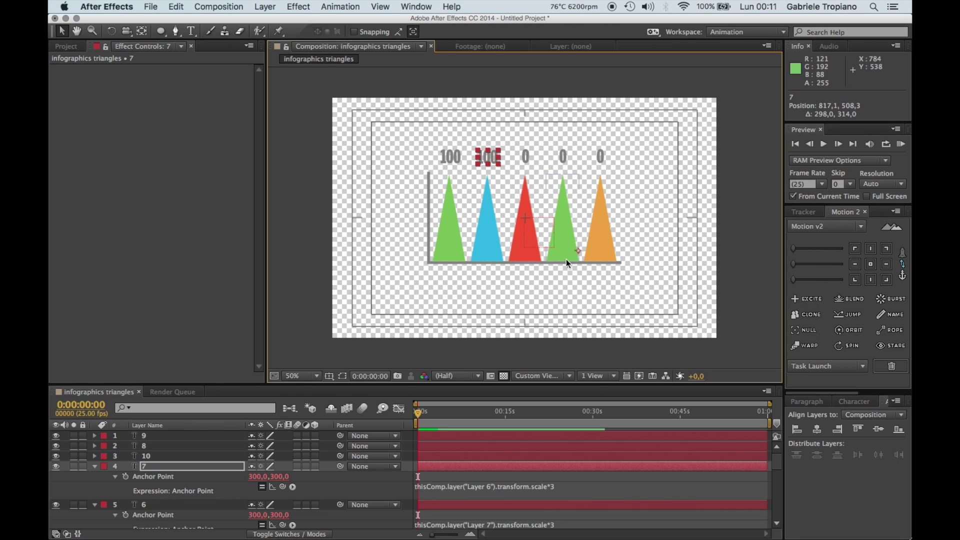
left_click(499, 157)
left_click_drag(499, 156, 434, 165)
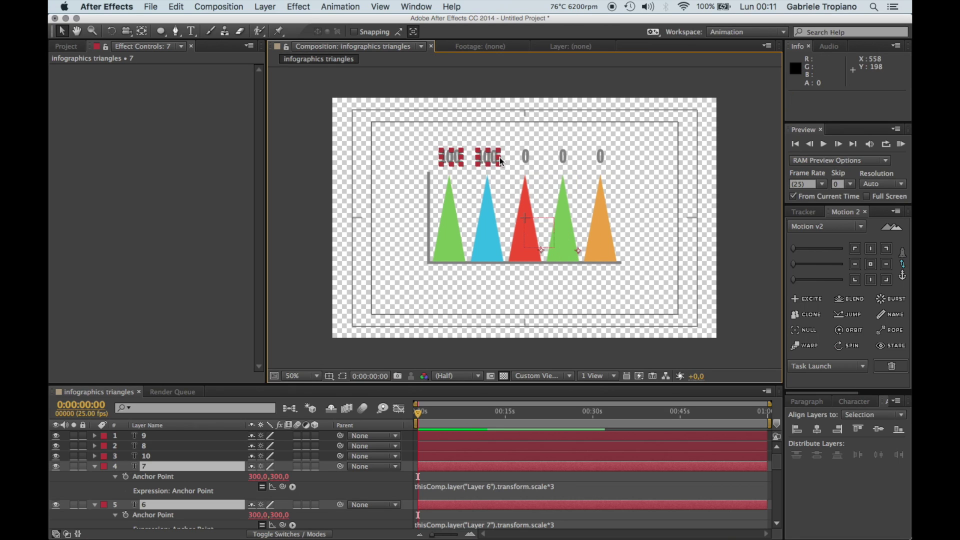
left_click(880, 431)
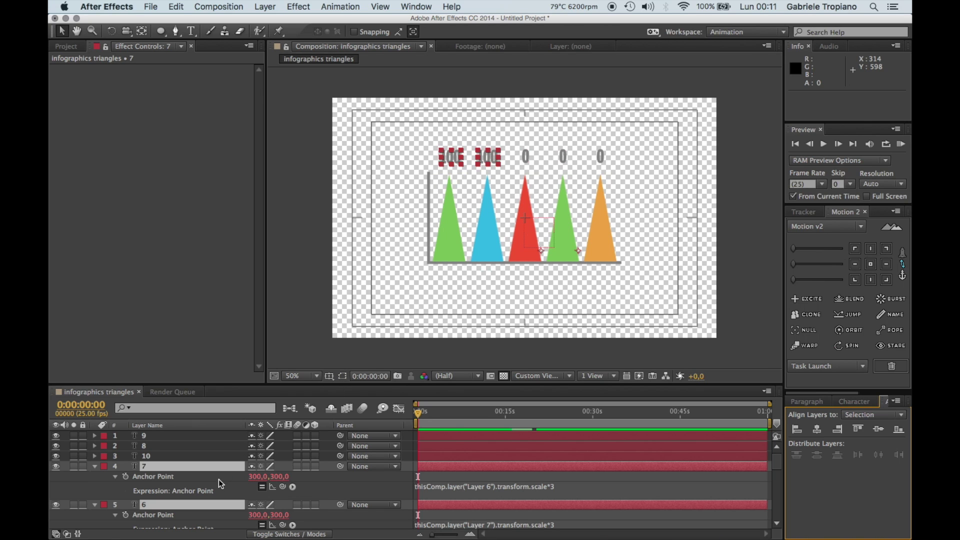
Collapse the expanded properties of text layers 6–7 and Layers 3, 4 and 5
left_click(93, 467)
scroll(188, 473, "down", 5)
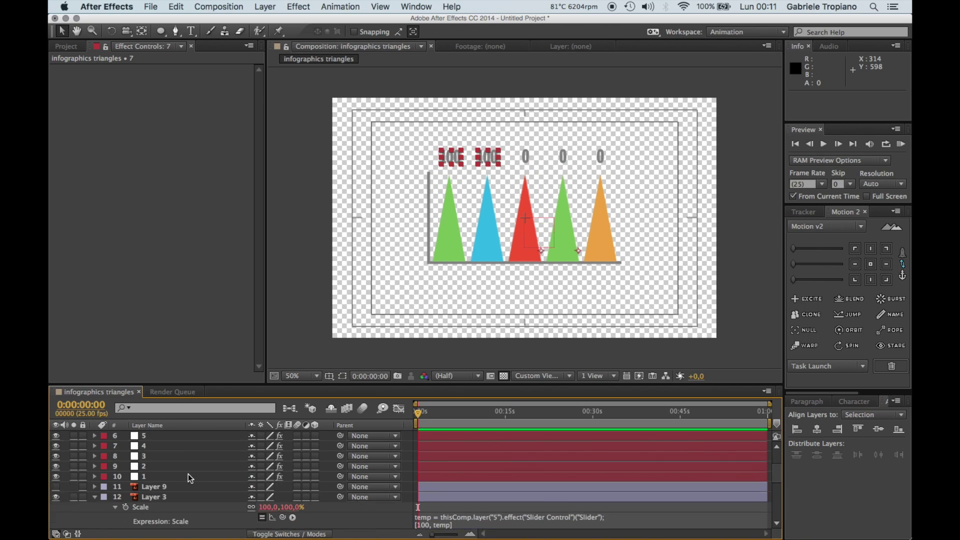
left_click(95, 477)
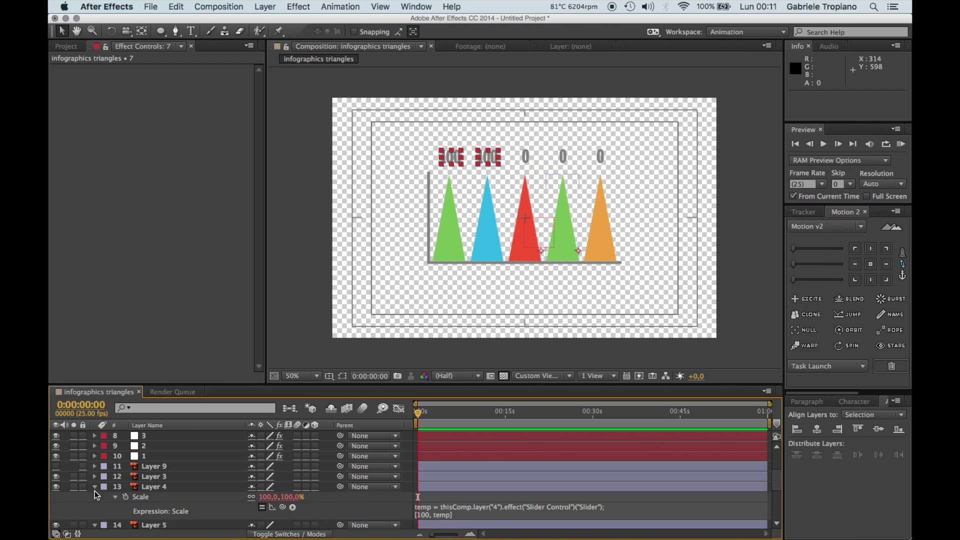
left_click(94, 488)
left_click(95, 497)
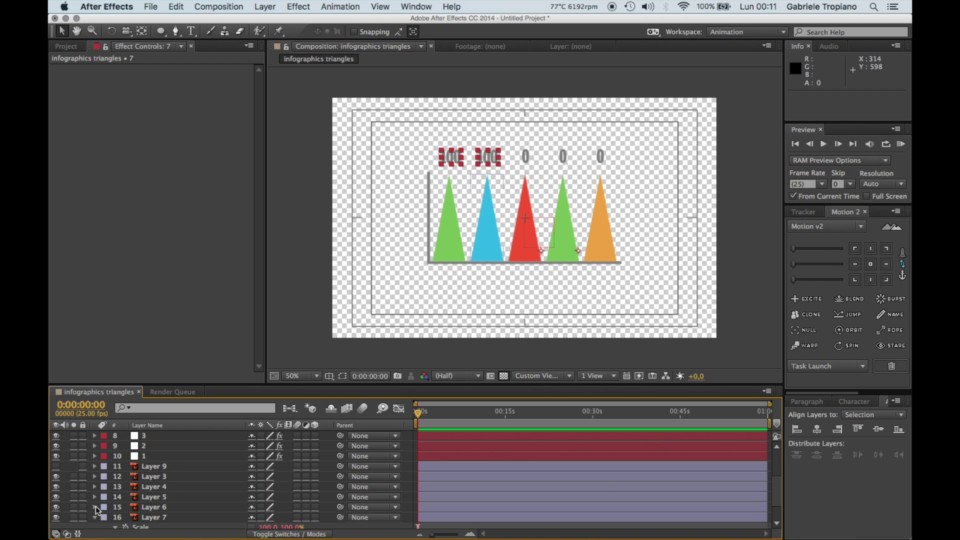
scroll(150, 473, "up", 3)
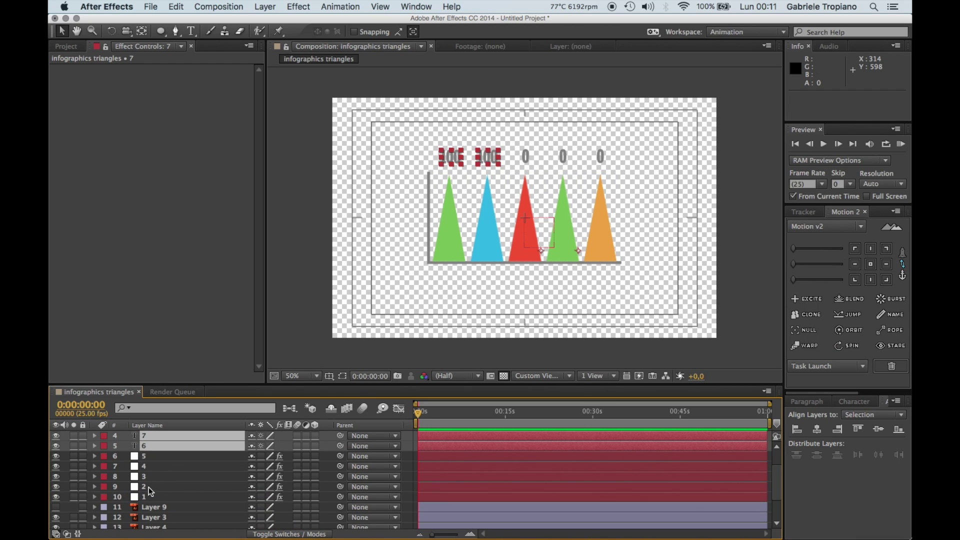
Move slider nulls 1–5 to the top of the stack and test slider 1 on the first bar
left_click(148, 487)
left_click(147, 498)
left_click(152, 458, "shift")
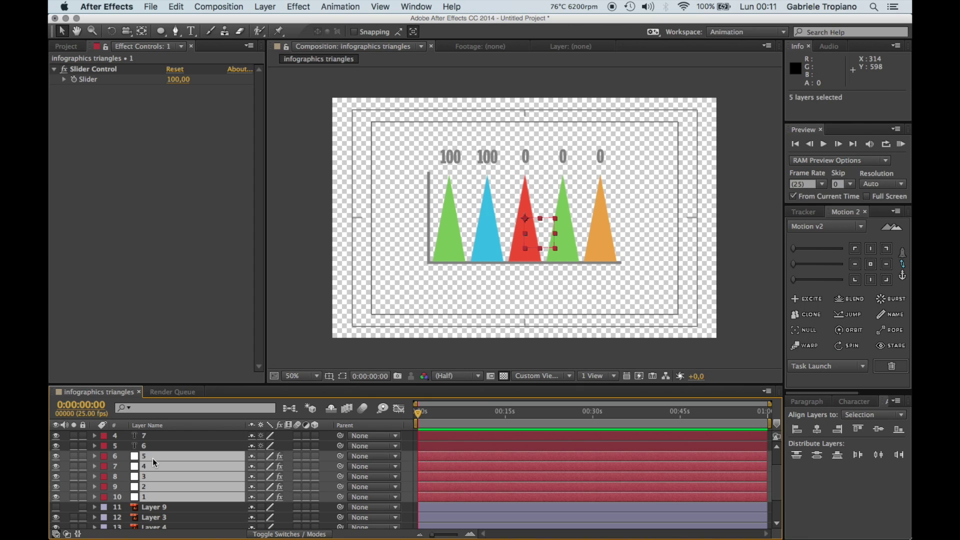
left_click_drag(160, 492, 160, 431)
left_click(161, 485)
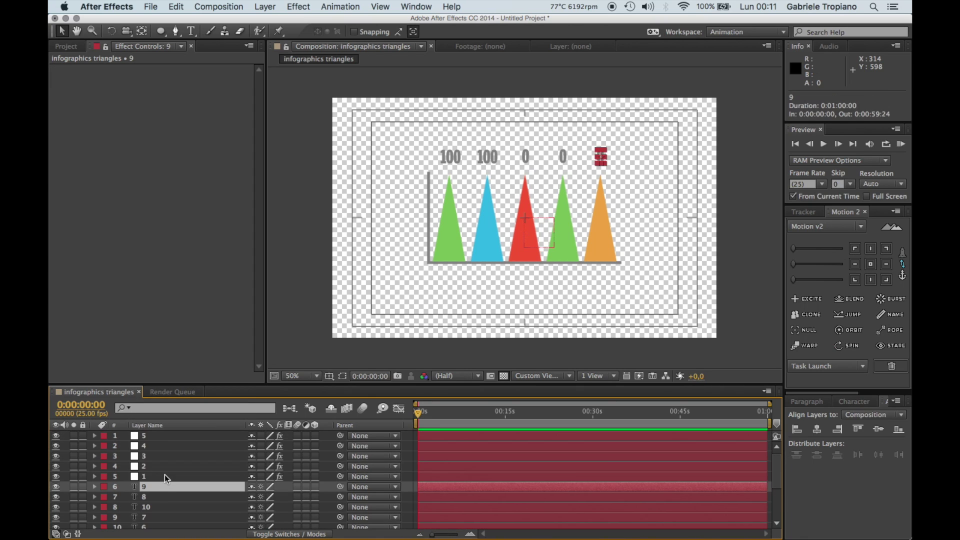
left_click(164, 475)
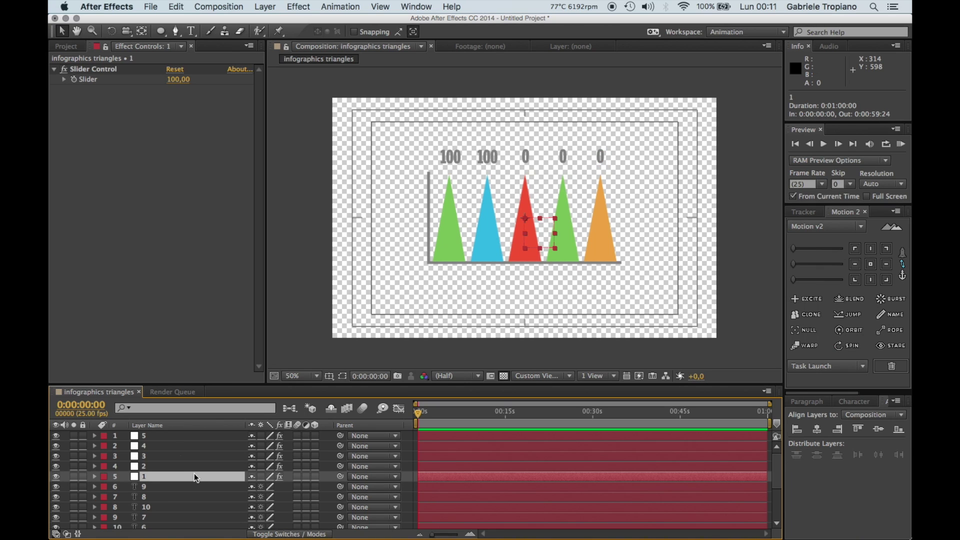
mouse_move(180, 79)
left_mouse_down()
mouse_move(119, 81)
mouse_move(186, 88)
left_mouse_up()
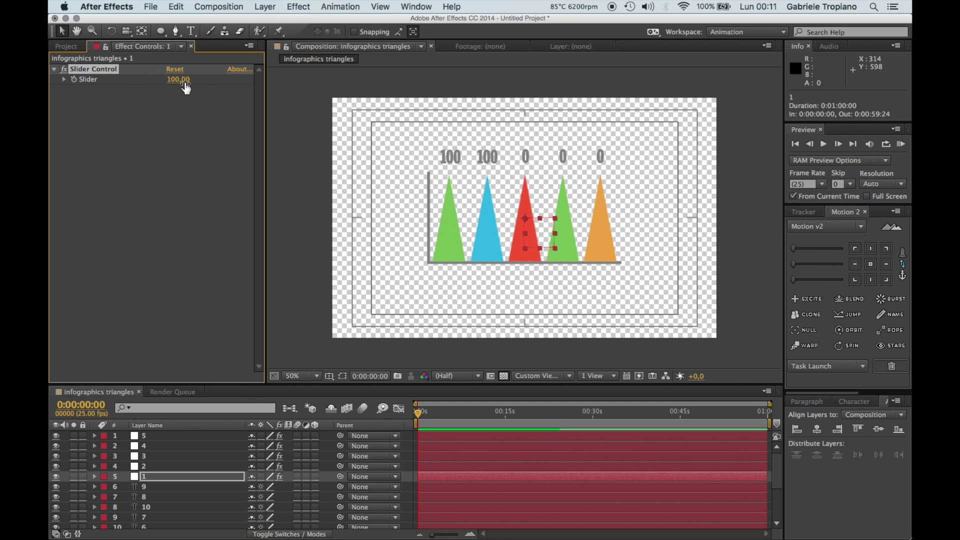
left_click(74, 47)
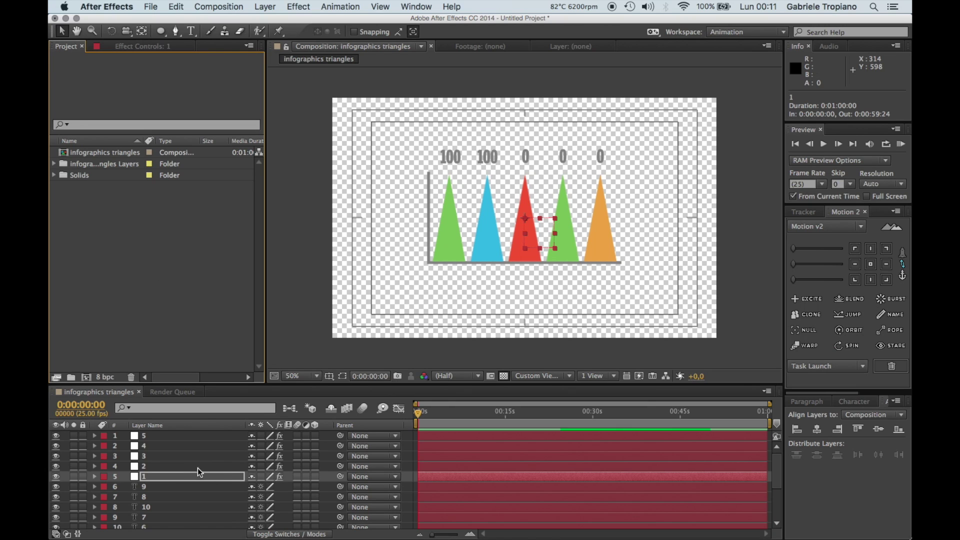